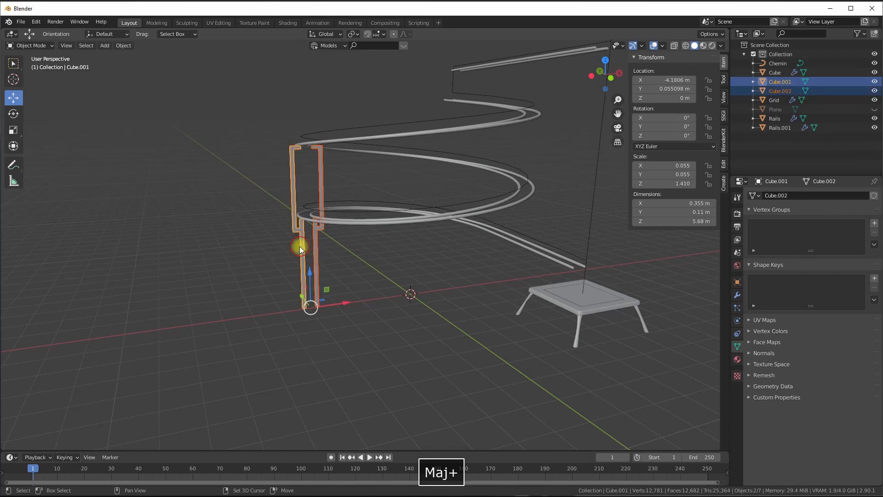
- Add a horizontal loop cut around the long lower section of support post Cube.001, sliding it above the section's middle
{"action": "middle_click_drag", "start_coordinate": [299, 247], "coordinate": [404, 223]}
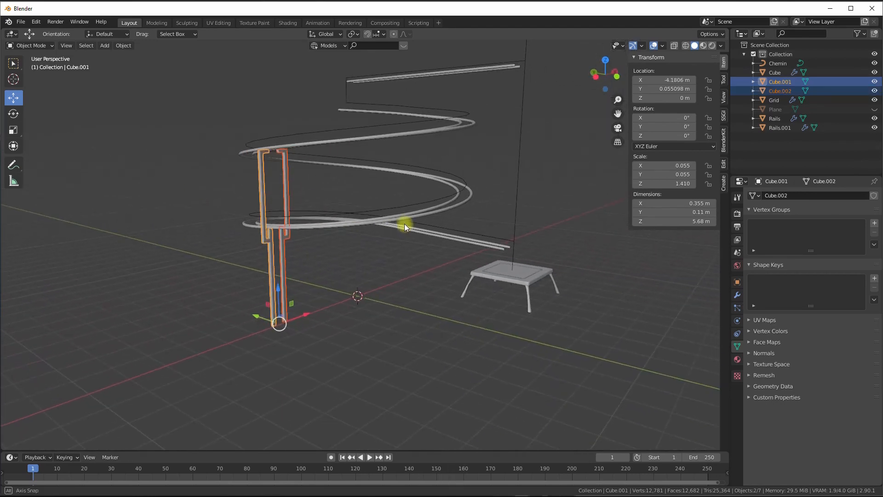
{"action": "scroll", "coordinate": [279, 266], "scroll_direction": "up", "scroll_amount": 4}
{"action": "middle_click_drag", "start_coordinate": [267, 251], "coordinate": [345, 244], "text": "shift"}
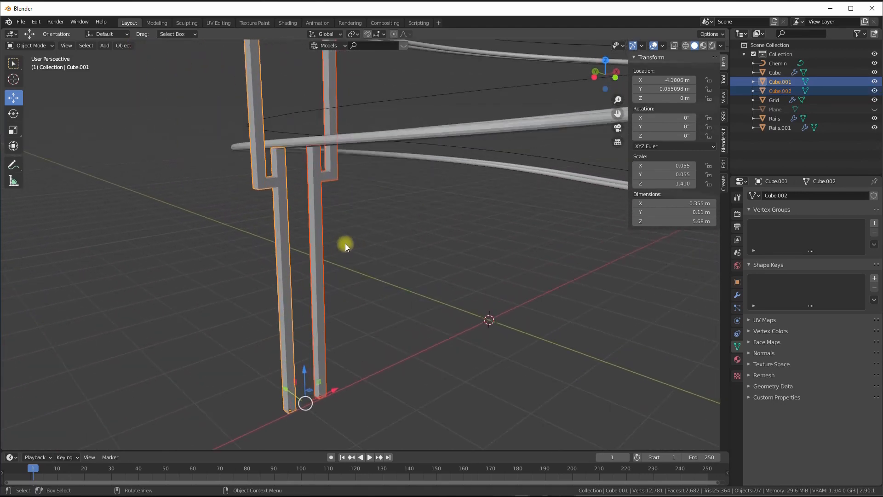
{"action": "middle_click_drag", "start_coordinate": [393, 288], "coordinate": [476, 251]}
{"action": "middle_click_drag", "start_coordinate": [500, 318], "coordinate": [400, 154]}
{"action": "middle_click_drag", "start_coordinate": [424, 211], "coordinate": [447, 229]}
{"action": "middle_click_drag", "start_coordinate": [423, 207], "coordinate": [426, 222], "text": "shift"}
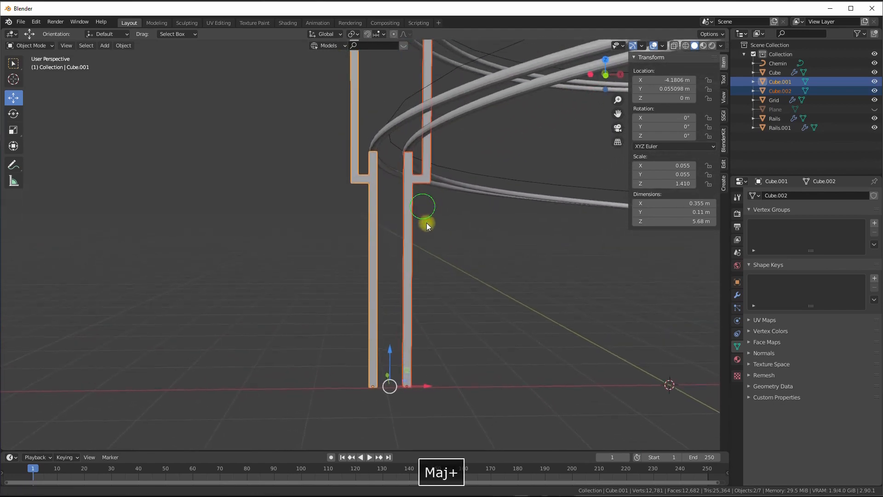
{"action": "left_click", "coordinate": [374, 236]}
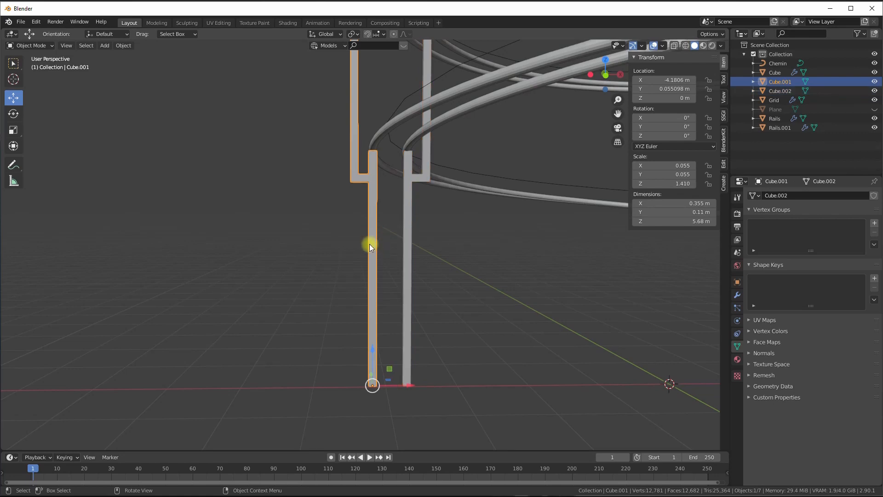
{"action": "key", "text": "ctrl+r"}
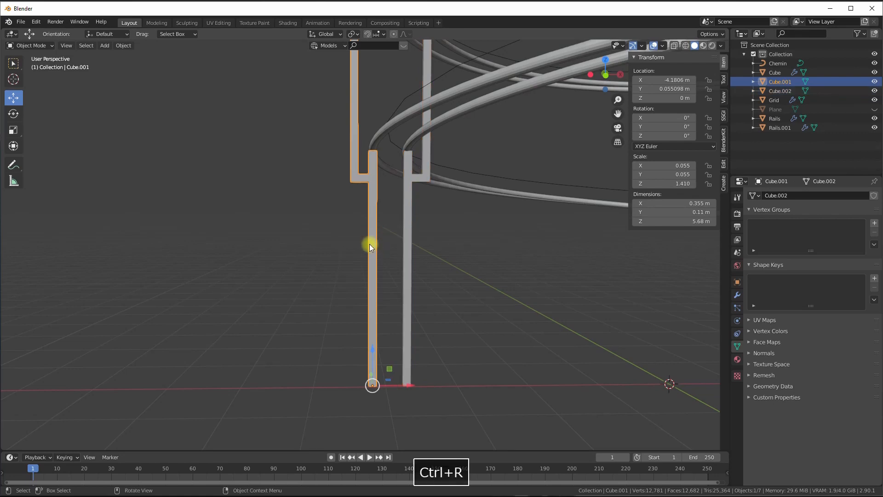
{"action": "key", "text": "Tab"}
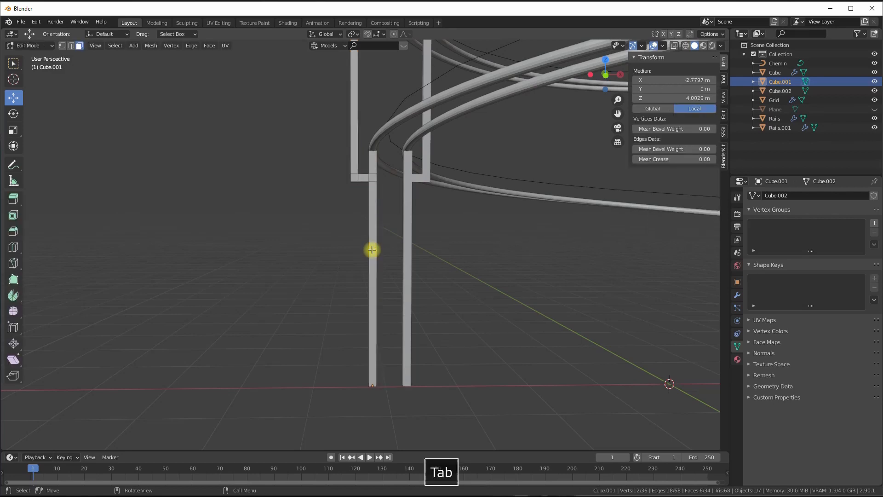
{"action": "key", "text": "ctrl+r"}
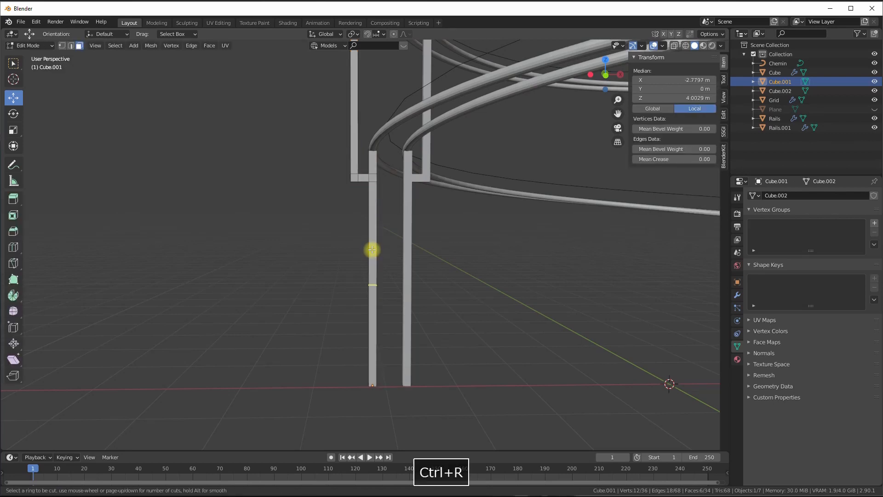
{"action": "left_click", "coordinate": [371, 251]}
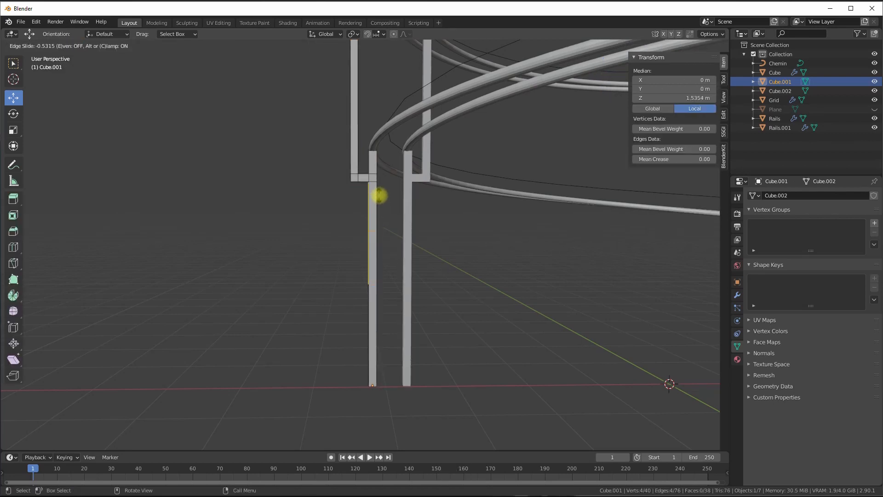
{"action": "left_click", "coordinate": [386, 202]}
- Move the new edge loop on the post up along Z by about 0.198 m
{"action": "middle_click_drag", "start_coordinate": [404, 250], "coordinate": [295, 208]}
{"action": "left_click_drag", "start_coordinate": [290, 194], "coordinate": [295, 176]}
{"action": "middle_click_drag", "start_coordinate": [322, 221], "coordinate": [363, 262]}
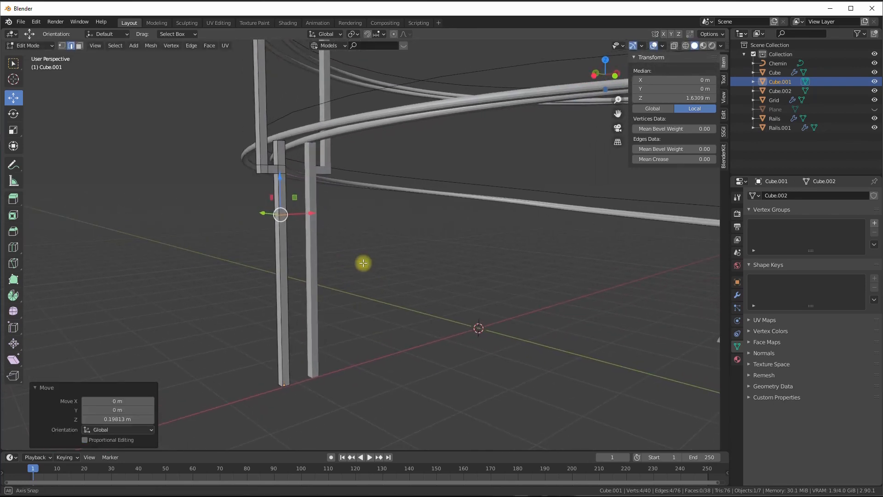
- Using X-ray and face selection, duplicate the post faces below the loop cut and offset the copy about 0.264 m along X
{"action": "left_click", "coordinate": [673, 47]}
{"action": "middle_click_drag", "start_coordinate": [438, 223], "coordinate": [393, 277], "text": "shift"}
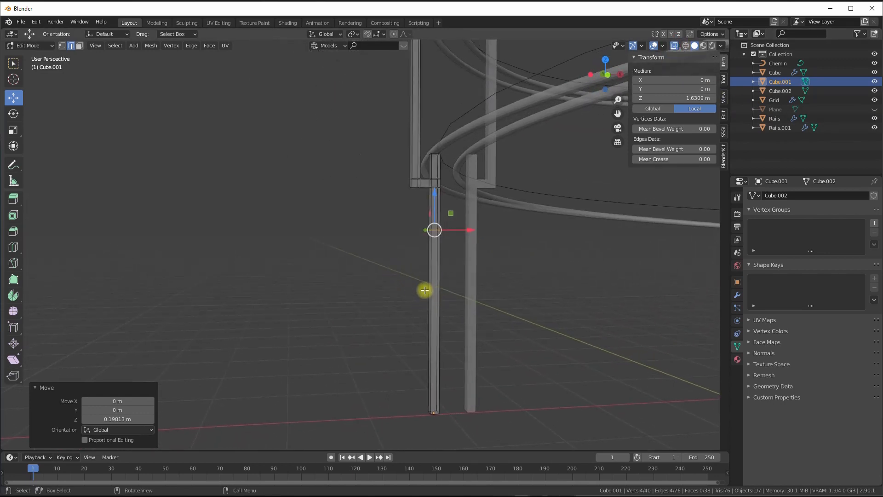
{"action": "left_click", "coordinate": [79, 45]}
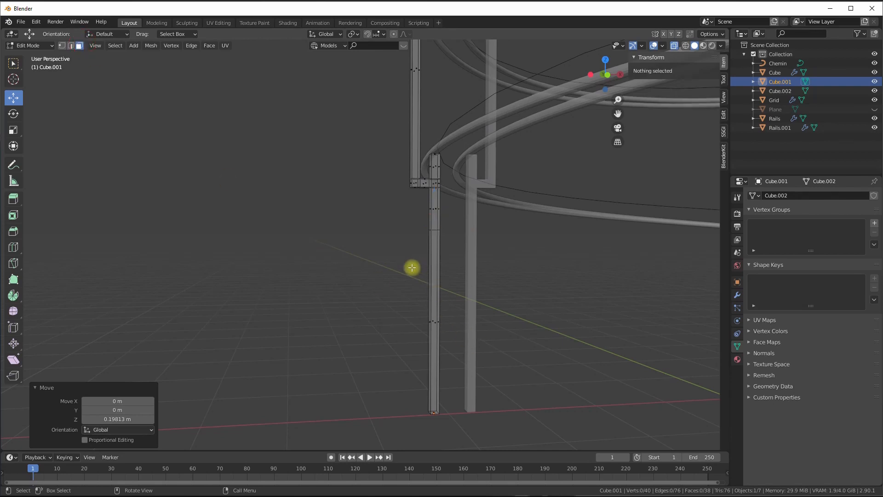
{"action": "left_click_drag", "start_coordinate": [411, 268], "coordinate": [449, 334]}
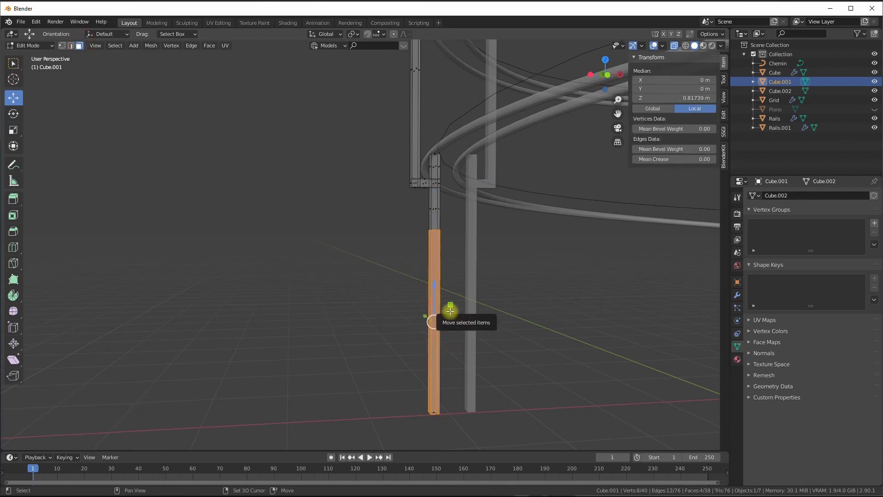
{"action": "key", "text": "shift+d"}
{"action": "key", "text": "x"}
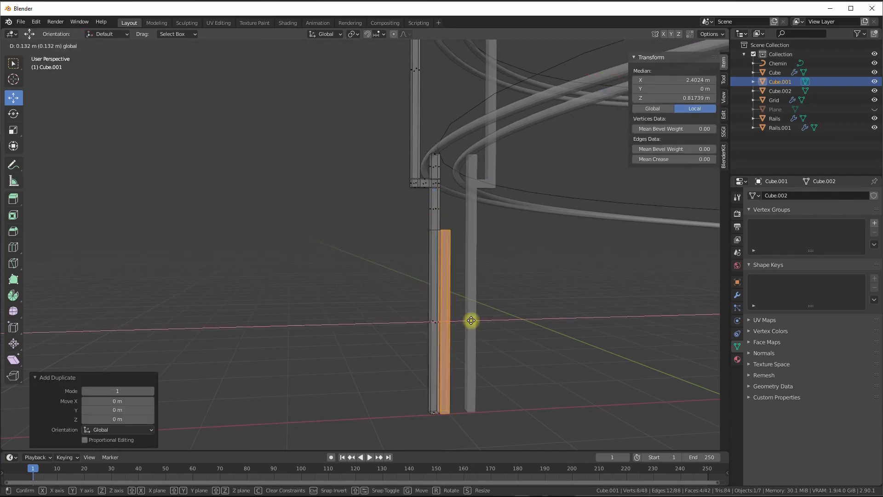
{"action": "left_click", "coordinate": [478, 319]}
{"action": "middle_click_drag", "start_coordinate": [478, 319], "coordinate": [465, 288]}
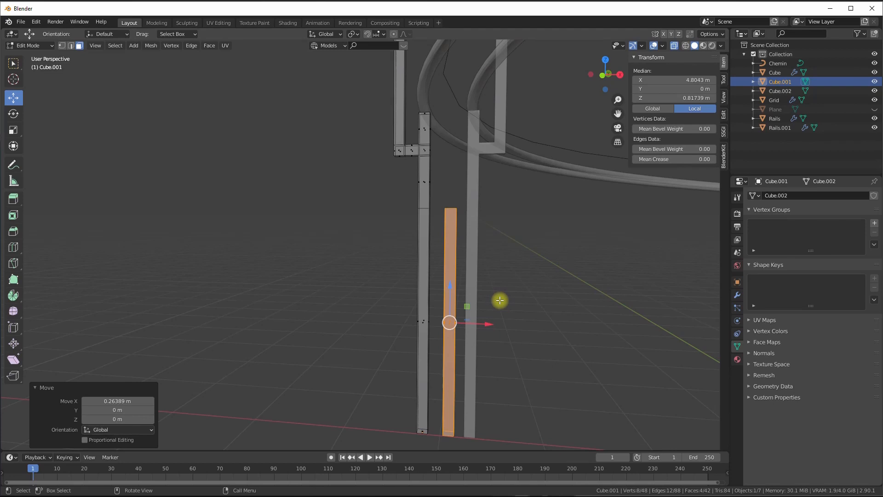
{"action": "key", "text": "r"}
{"action": "key", "text": "x"}
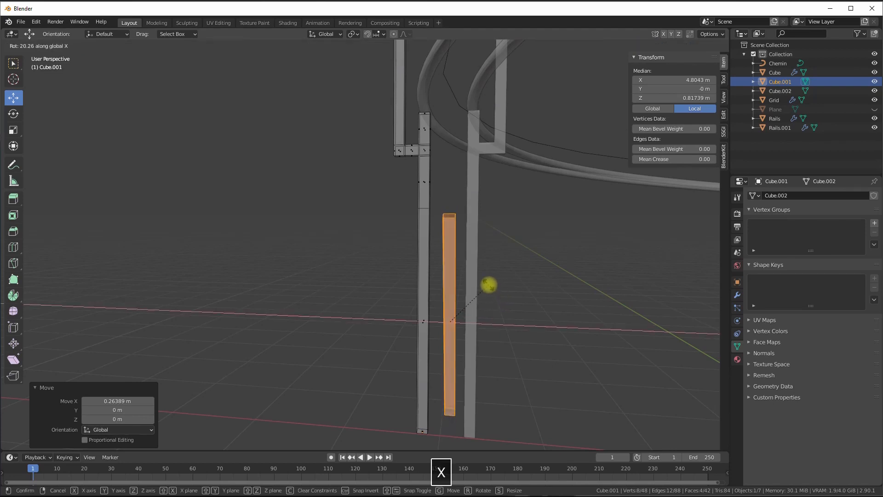
{"action": "key", "text": "Escape"}
- Rotate the duplicated bar -15° about the global Y axis to slant it between the two posts
{"action": "key", "text": "r"}
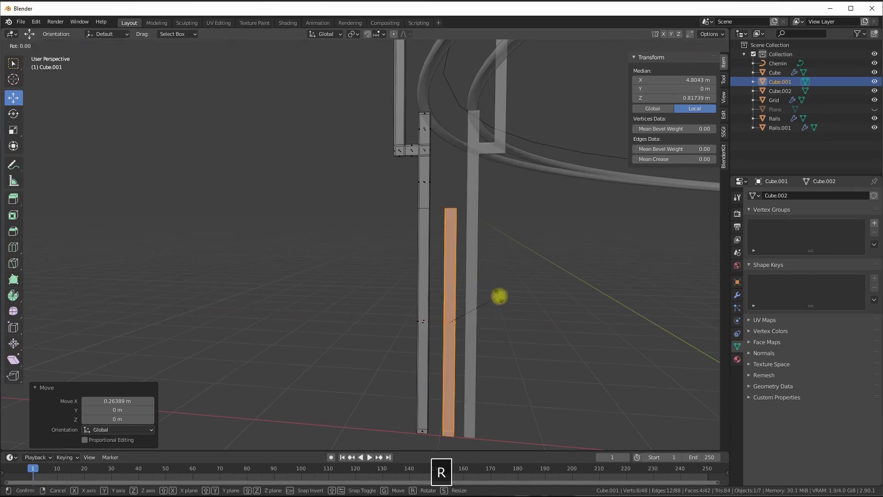
{"action": "key", "text": "y"}
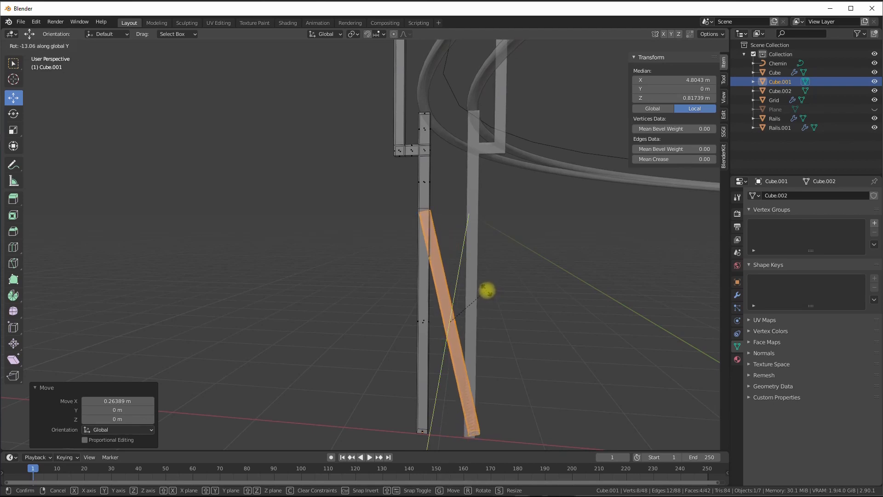
{"action": "left_click", "coordinate": [487, 288]}
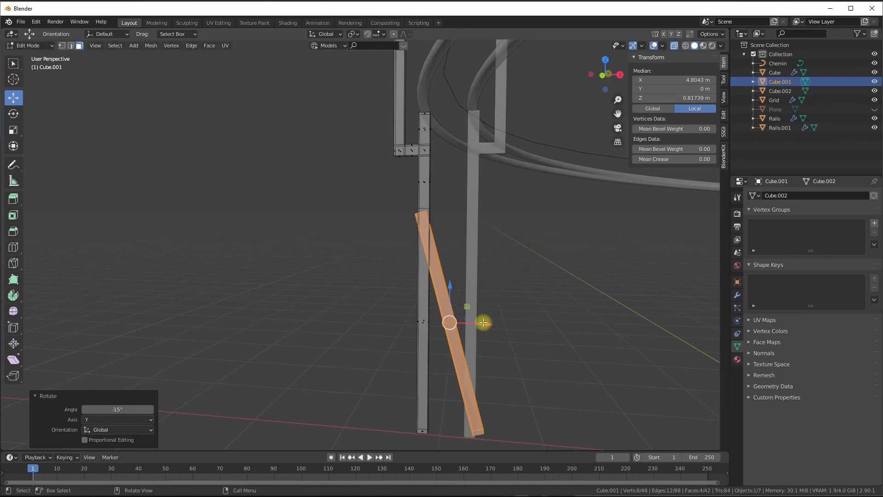
- Try the Local and Normal transform orientations on the slanted bar, and undo back to Global
{"action": "left_click", "coordinate": [328, 34]}
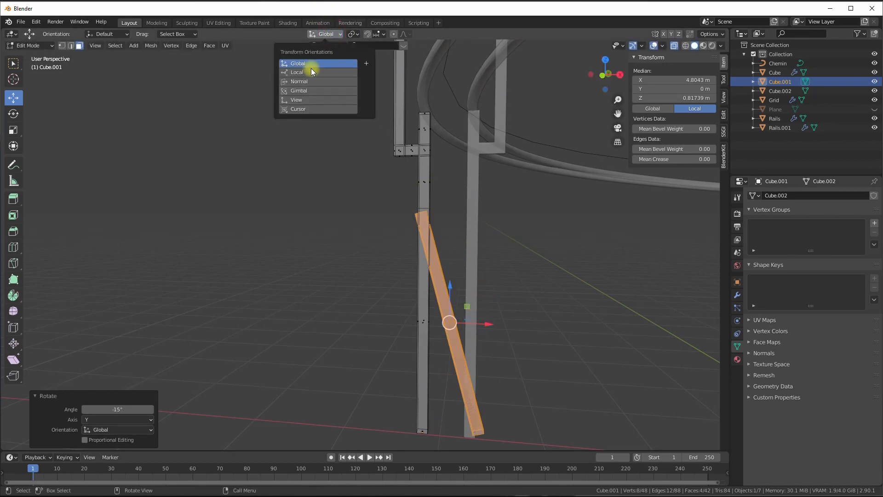
{"action": "left_click", "coordinate": [306, 73]}
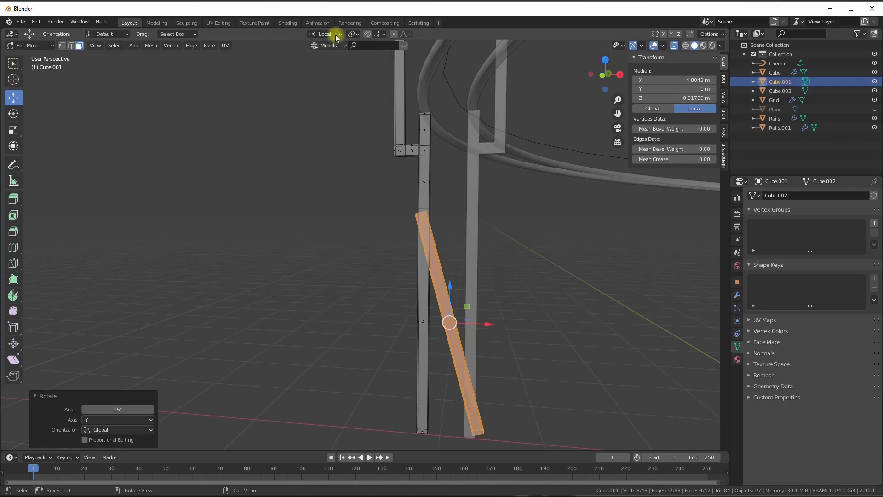
{"action": "key", "text": "Tab"}
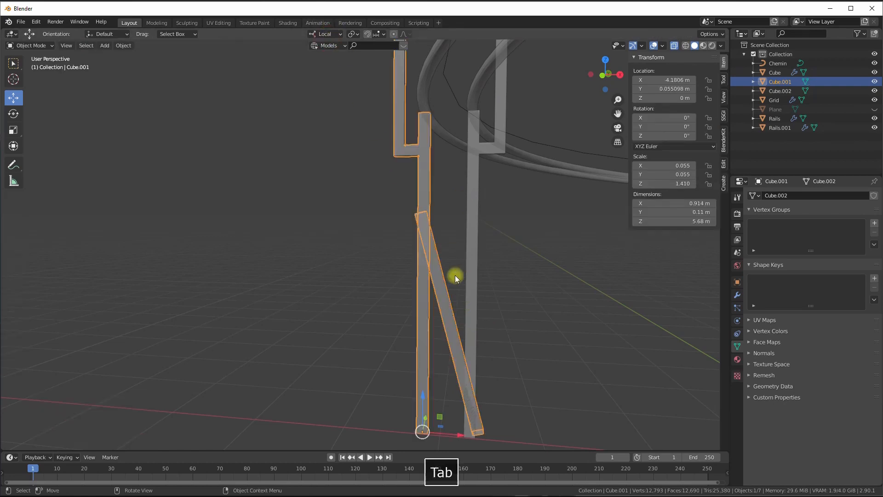
{"action": "key", "text": "Tab"}
{"action": "left_click", "coordinate": [325, 35]}
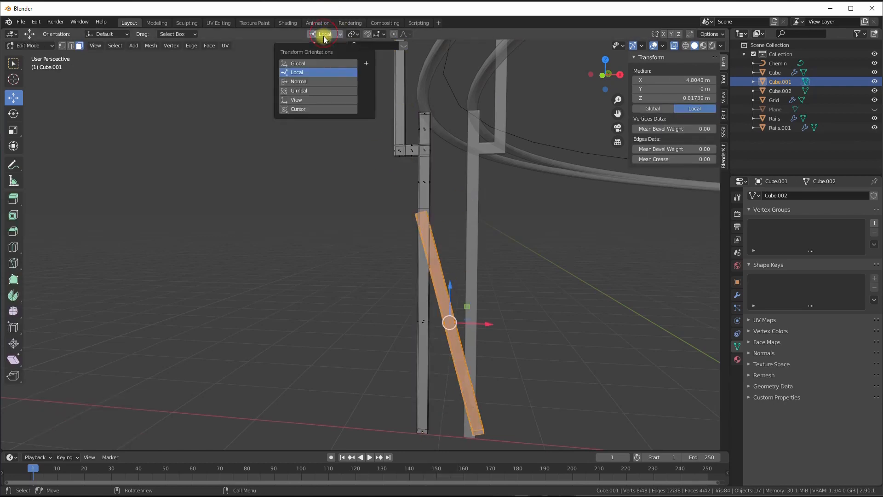
{"action": "left_click", "coordinate": [296, 81]}
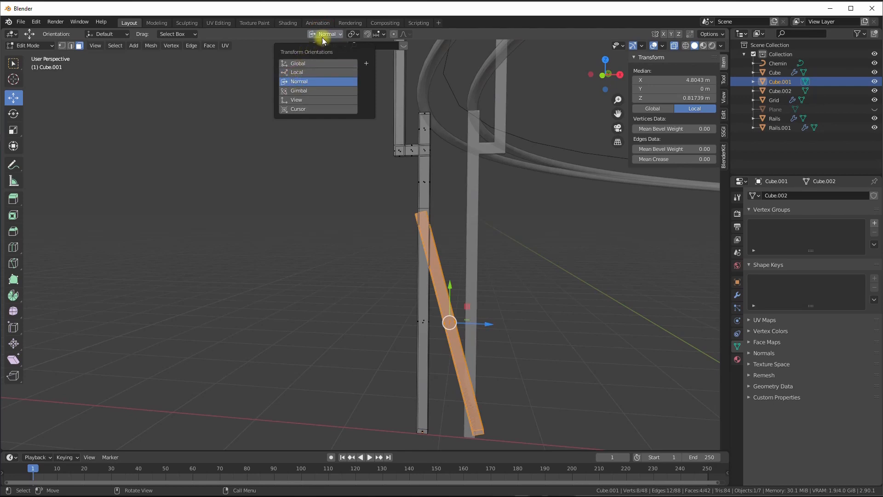
{"action": "key", "text": "ctrl+z"}
{"action": "key", "text": "ctrl+z"}
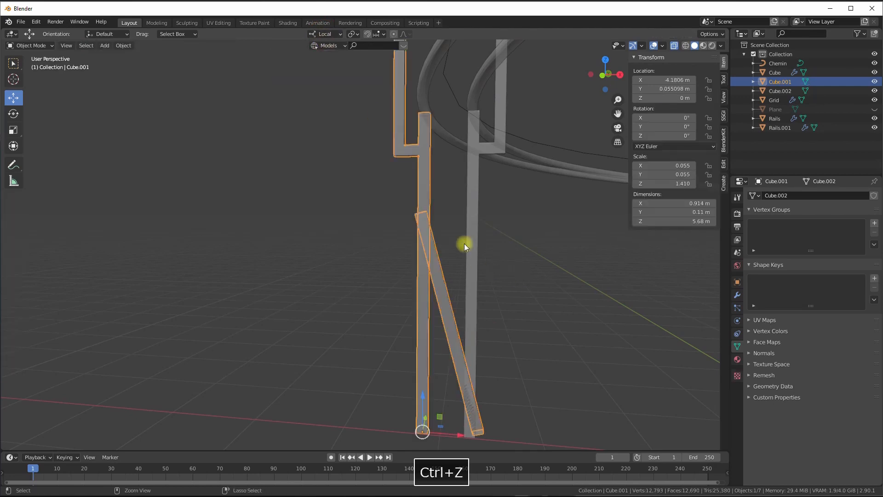
- Tilt the slanted bar by a further -20.9° about the global Y axis
{"action": "scroll", "coordinate": [441, 235], "scroll_direction": "up", "scroll_amount": 2}
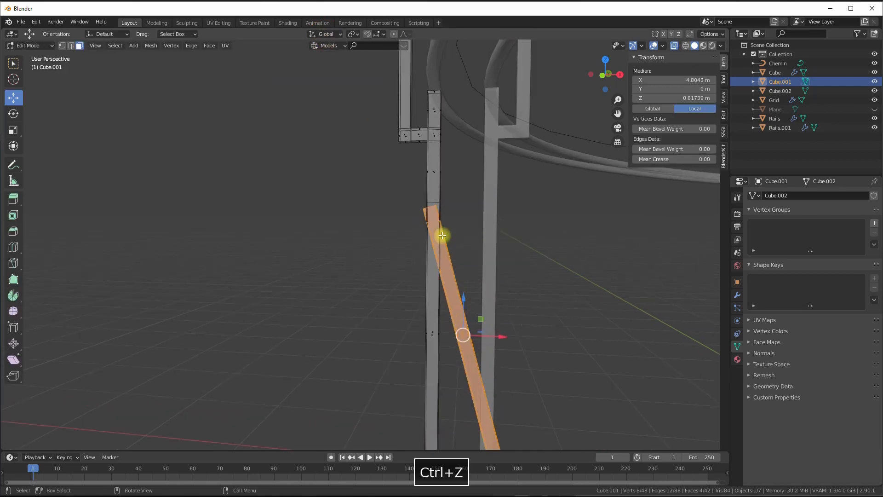
{"action": "middle_click_drag", "start_coordinate": [448, 229], "coordinate": [453, 222], "text": "shift"}
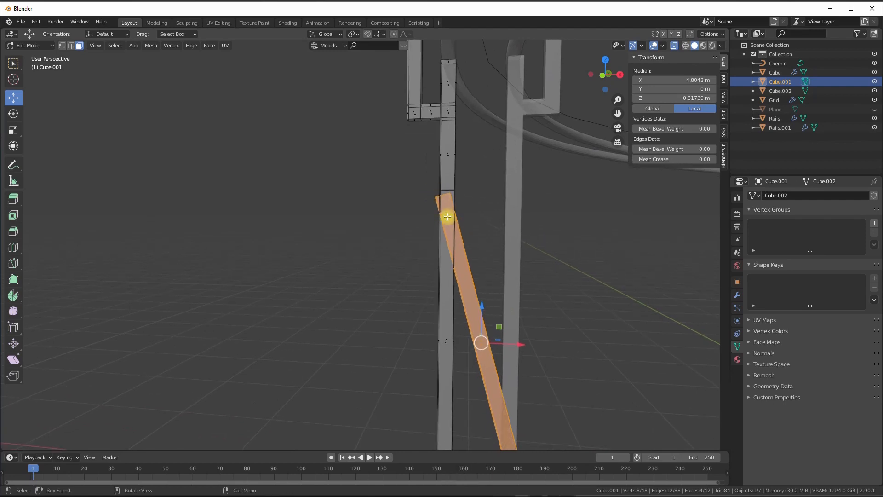
{"action": "middle_click_drag", "start_coordinate": [463, 287], "coordinate": [434, 88], "text": "shift"}
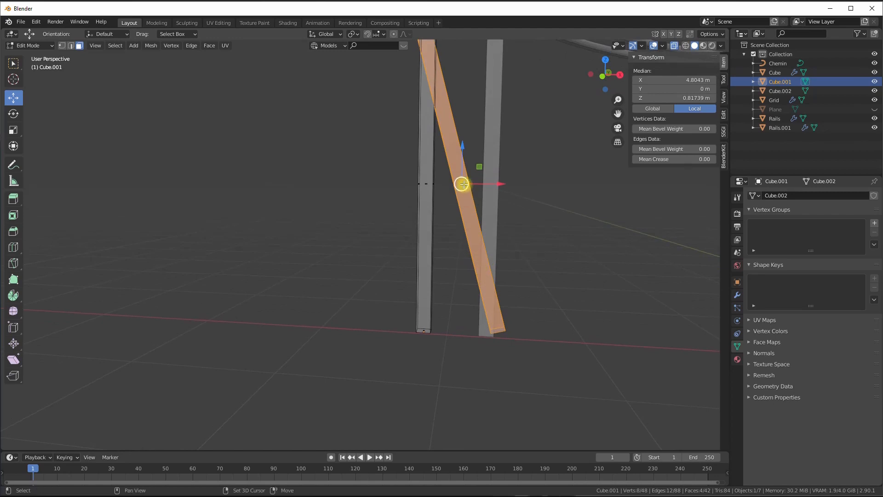
{"action": "middle_click_drag", "start_coordinate": [461, 183], "coordinate": [463, 226], "text": "shift"}
{"action": "key", "text": "r"}
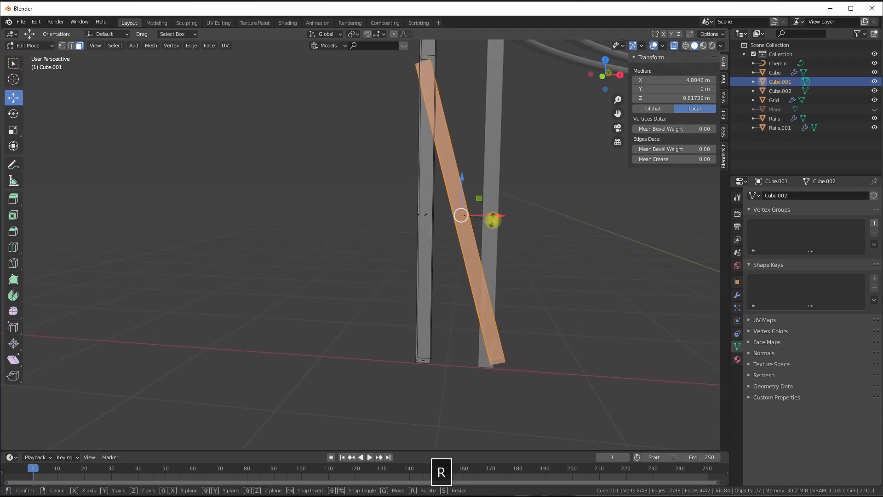
{"action": "key", "text": "y"}
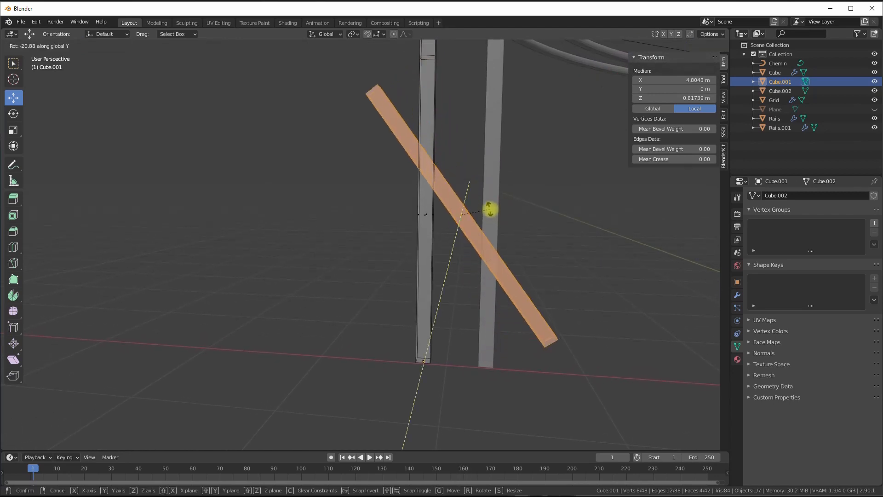
{"action": "left_click", "coordinate": [490, 210]}
- Examine how the tilted bar crosses the two support posts, in Edit Mode and Object Mode
{"action": "mouse_move", "coordinate": [495, 209]}
{"action": "middle_mouse_down"}
{"action": "mouse_move", "coordinate": [424, 213]}
{"action": "mouse_move", "coordinate": [486, 198]}
{"action": "middle_mouse_up"}
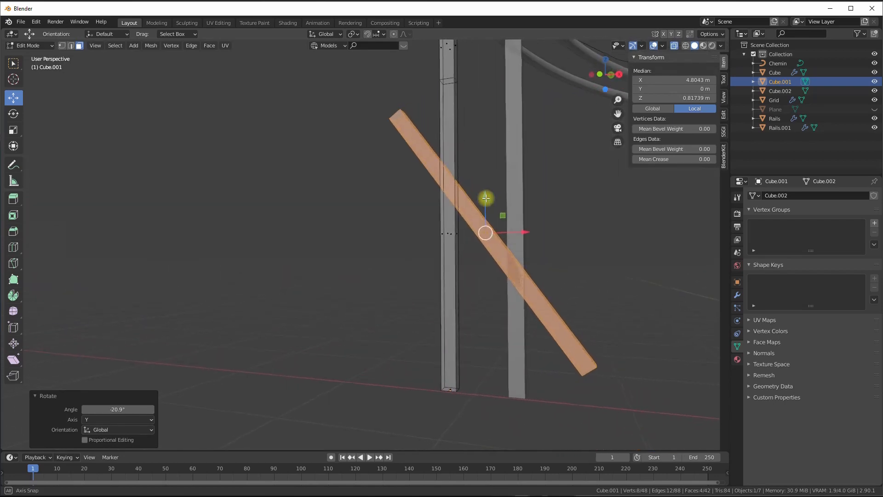
{"action": "scroll", "coordinate": [456, 225], "scroll_direction": "up", "scroll_amount": 1}
{"action": "middle_click_drag", "start_coordinate": [456, 226], "coordinate": [457, 246], "text": "shift"}
{"action": "middle_click_drag", "start_coordinate": [473, 217], "coordinate": [485, 229]}
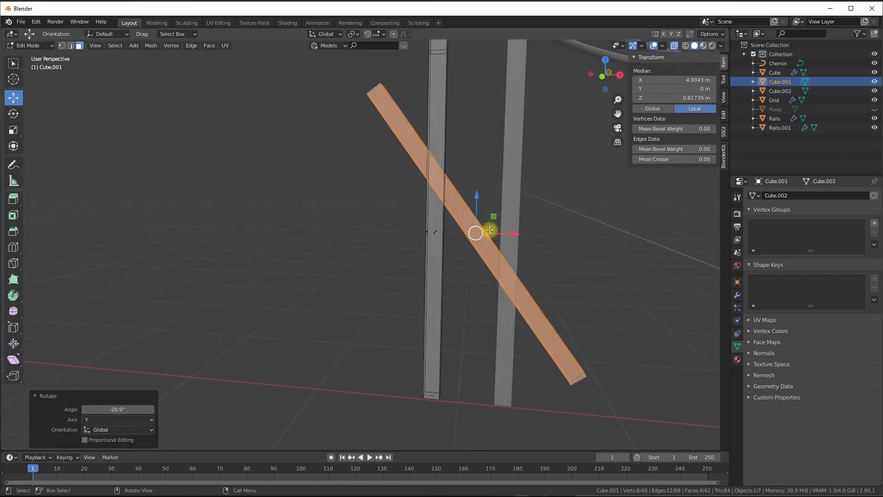
{"action": "key", "text": "Tab"}
{"action": "scroll", "coordinate": [487, 235], "scroll_direction": "down", "scroll_amount": 2}
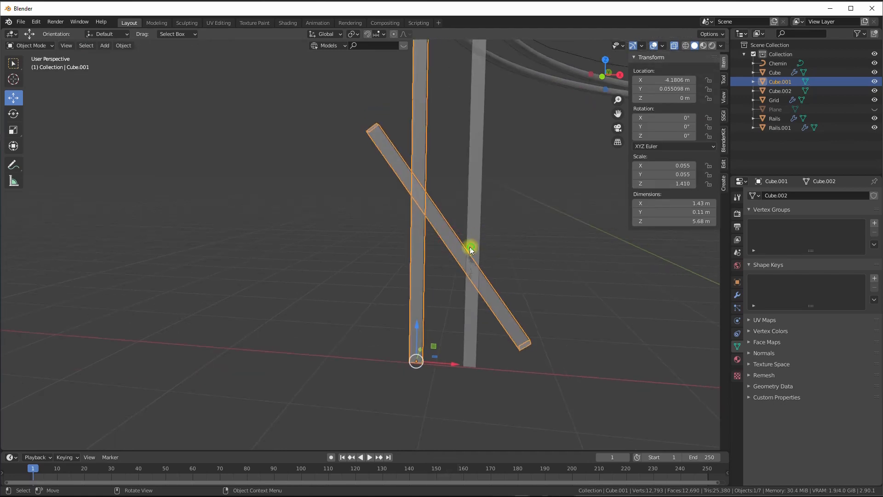
{"action": "middle_click_drag", "start_coordinate": [470, 246], "coordinate": [453, 255]}
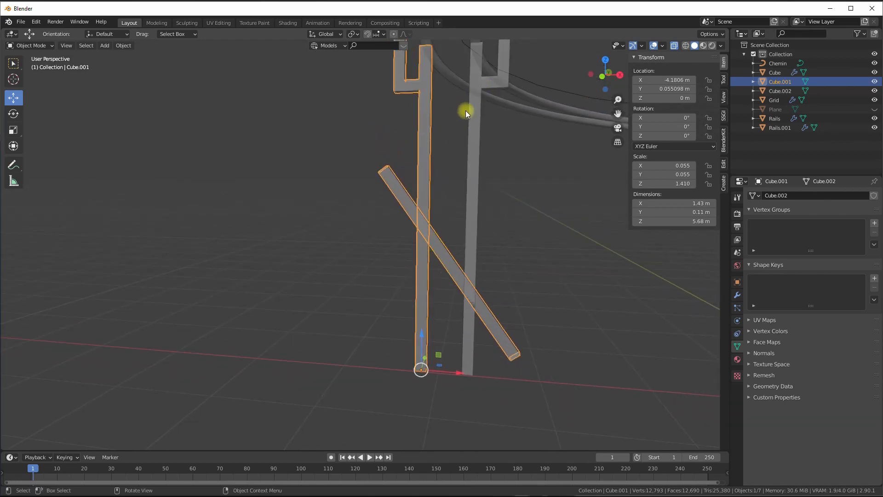
{"action": "scroll", "coordinate": [470, 294], "scroll_direction": "up", "scroll_amount": 2}
{"action": "middle_click_drag", "start_coordinate": [479, 284], "coordinate": [437, 261], "text": "shift"}
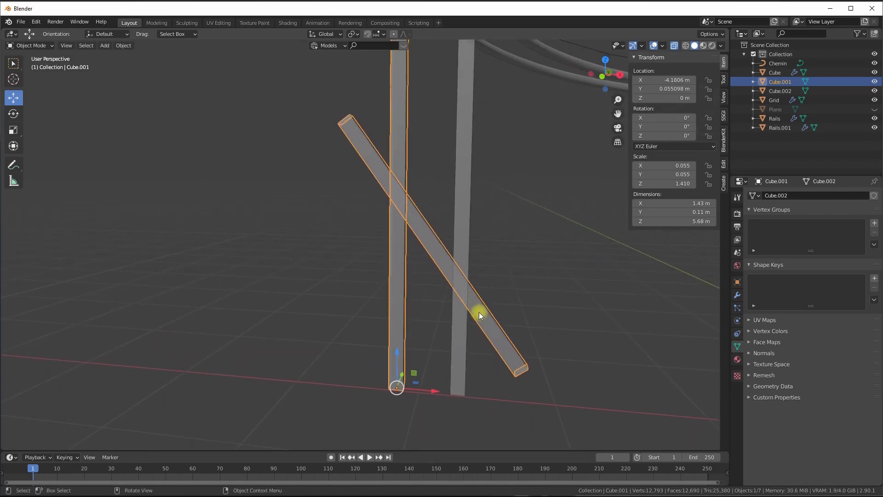
{"action": "key", "text": "Tab"}
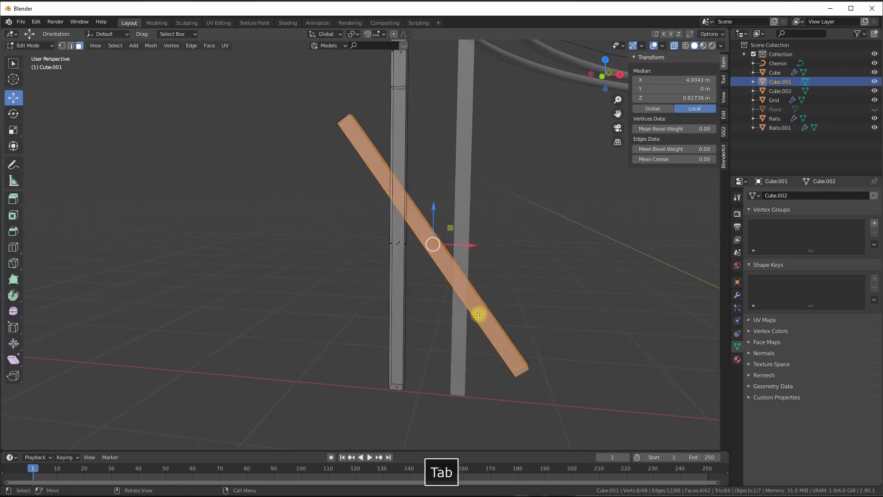
- Add one loop cut across the slanted bar, slid by a factor of 0.395 to where it crosses the right post
{"action": "key", "text": "ctrl+r"}
{"action": "left_click", "coordinate": [453, 271]}
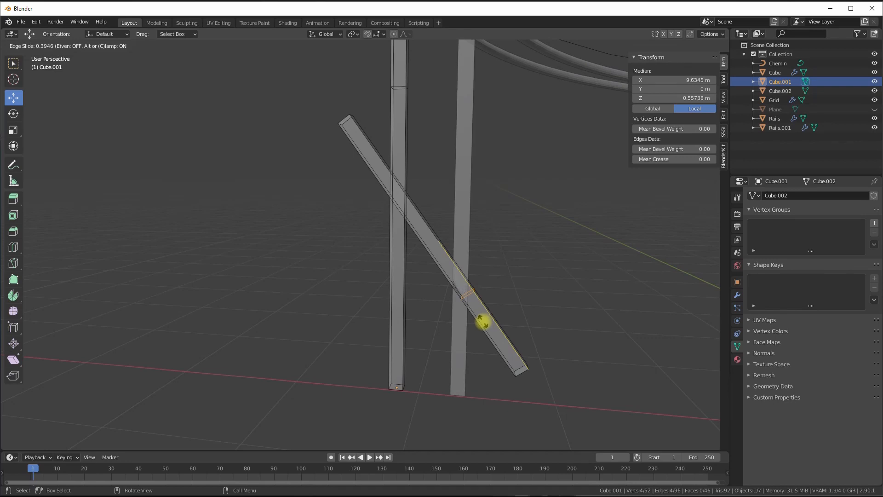
{"action": "left_click", "coordinate": [483, 321]}
{"action": "scroll", "coordinate": [479, 282], "scroll_direction": "up", "scroll_amount": 1}
{"action": "key", "text": "KP_1"}
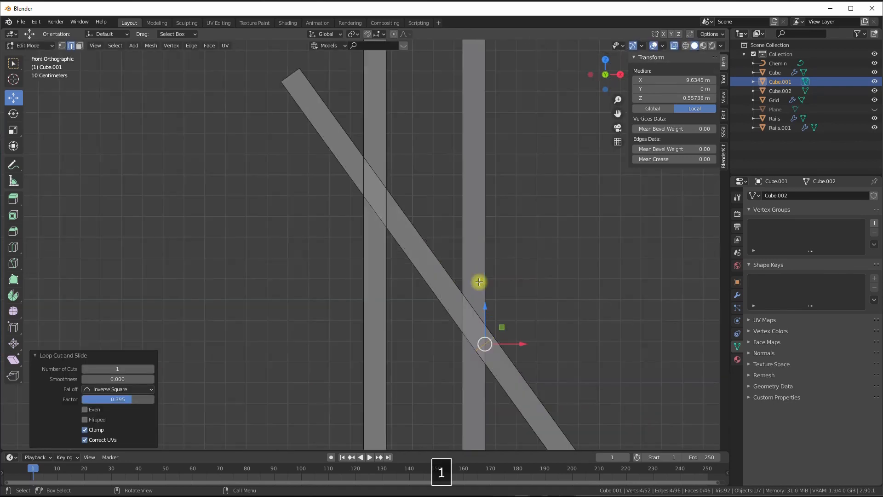
- Edge-slide the upper vertices of the loop cut at the right post along the bar until the cut runs vertically
{"action": "middle_click_drag", "start_coordinate": [468, 299], "coordinate": [412, 256], "text": "shift"}
{"action": "scroll", "coordinate": [447, 291], "scroll_direction": "up", "scroll_amount": 2}
{"action": "middle_click_drag", "start_coordinate": [447, 291], "coordinate": [416, 257], "text": "shift"}
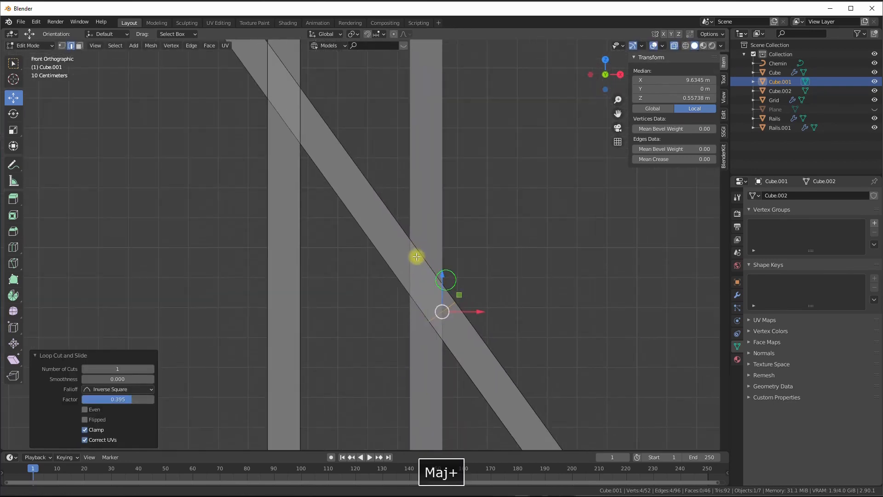
{"action": "left_click", "coordinate": [66, 47]}
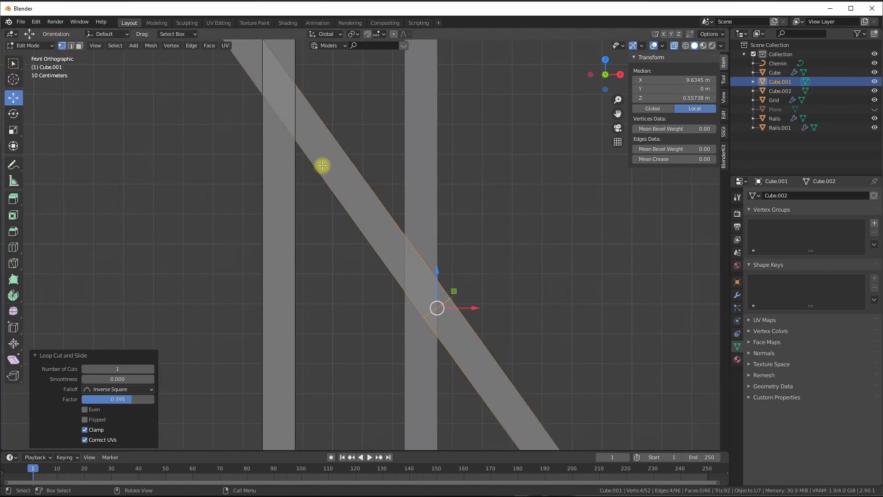
{"action": "left_click", "coordinate": [432, 249]}
{"action": "left_click_drag", "start_coordinate": [440, 254], "coordinate": [476, 311]}
{"action": "left_click_drag", "start_coordinate": [467, 281], "coordinate": [442, 253]}
{"action": "key", "text": "ctrl+z"}
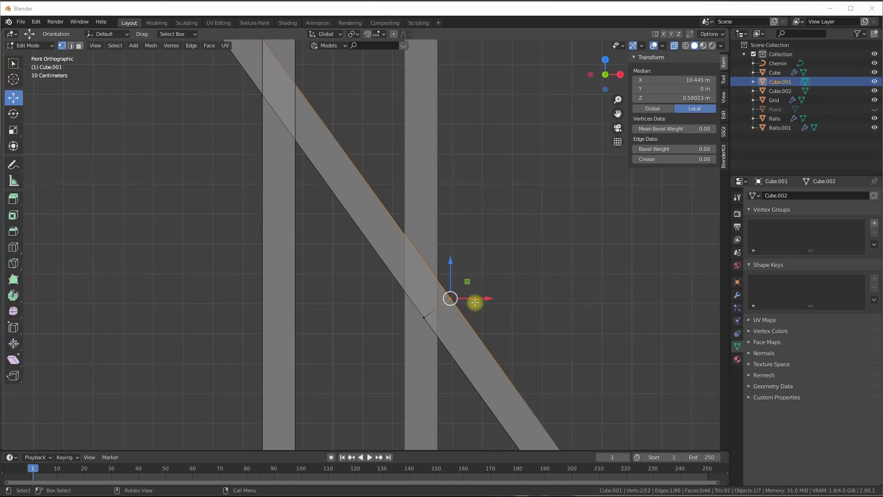
{"action": "key", "text": "g"}
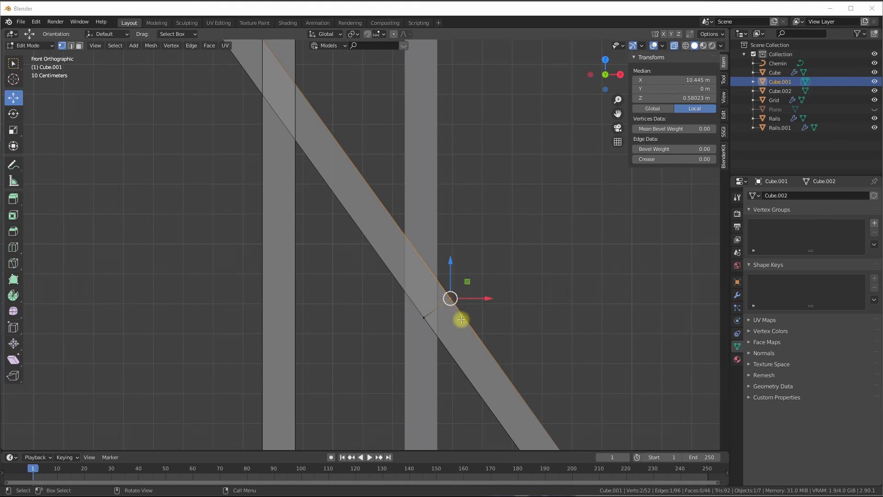
{"action": "left_click", "coordinate": [463, 313]}
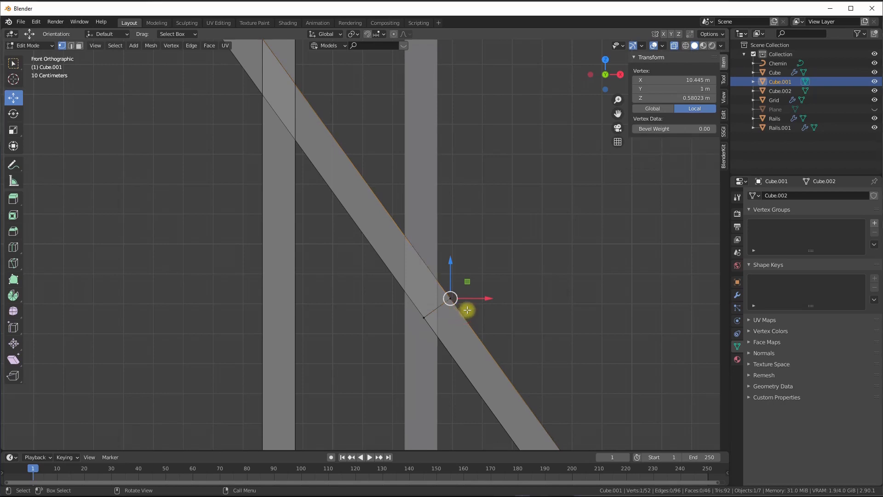
{"action": "left_click_drag", "start_coordinate": [474, 314], "coordinate": [450, 297]}
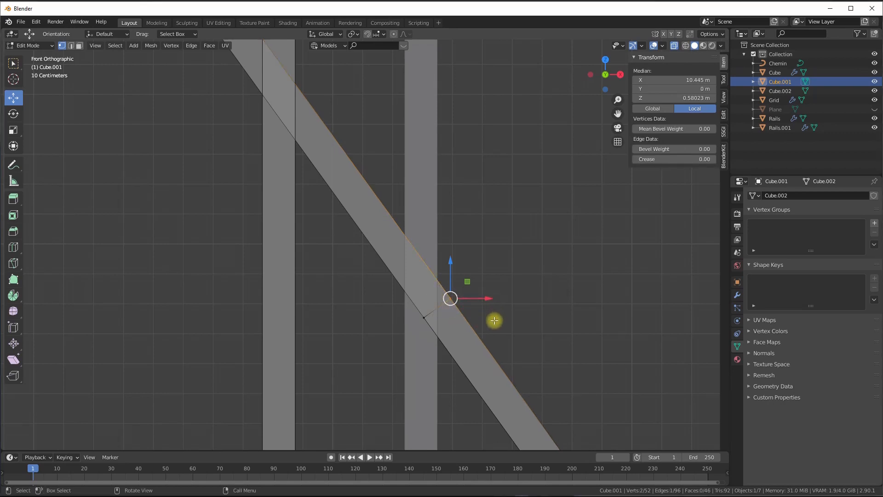
{"action": "key", "text": "g"}
{"action": "key", "text": "g"}
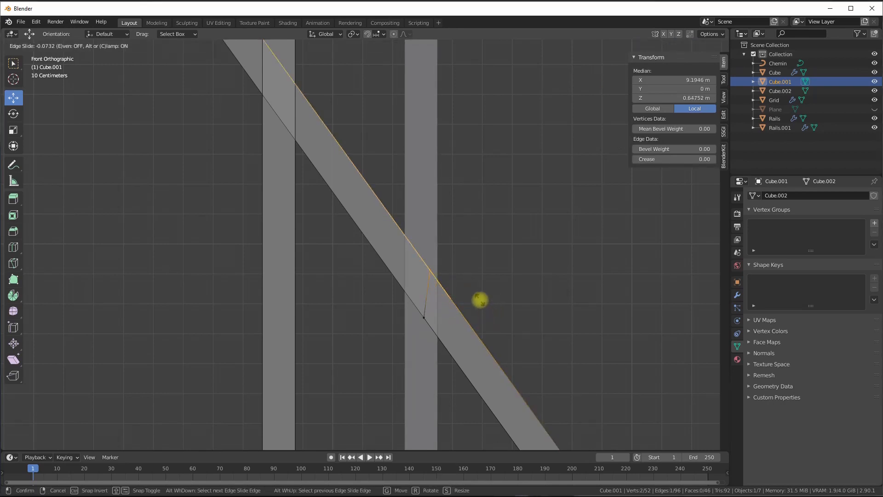
{"action": "left_click", "coordinate": [475, 293]}
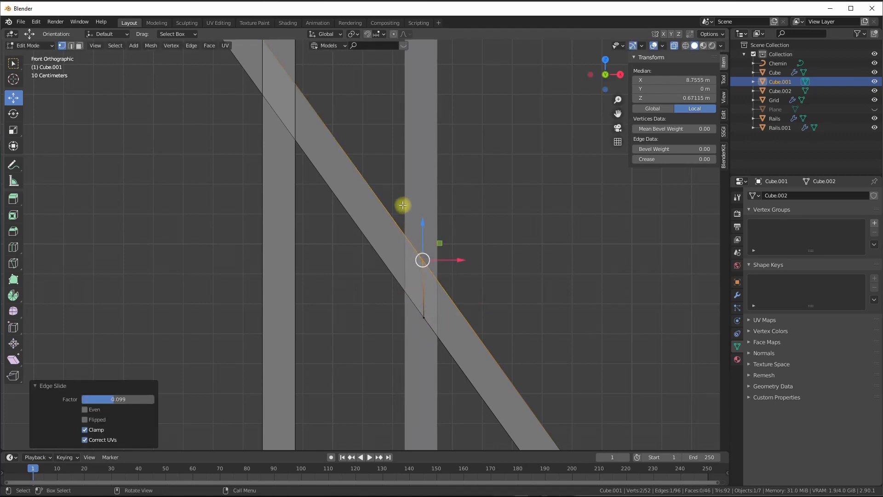
- Edge-slide the whole vertical cut by a factor of about 0.038 to sit just inside the right post
{"action": "left_click_drag", "start_coordinate": [394, 195], "coordinate": [441, 352]}
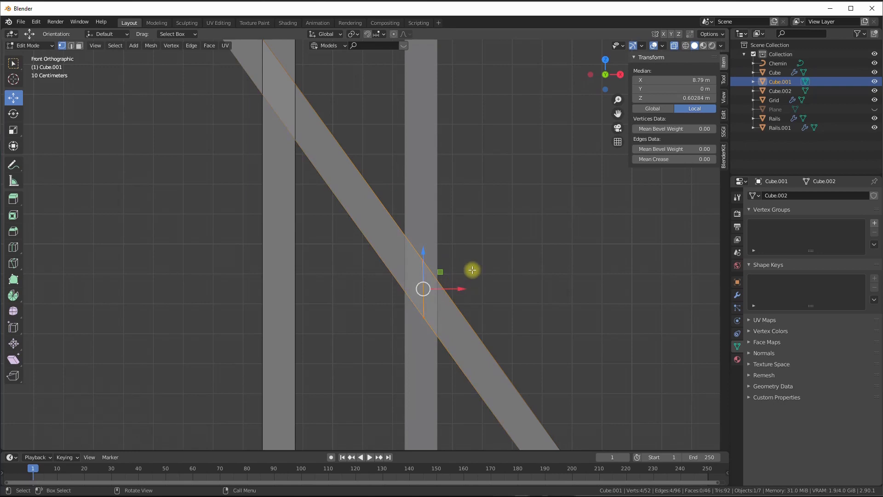
{"action": "key", "text": "g"}
{"action": "key", "text": "g"}
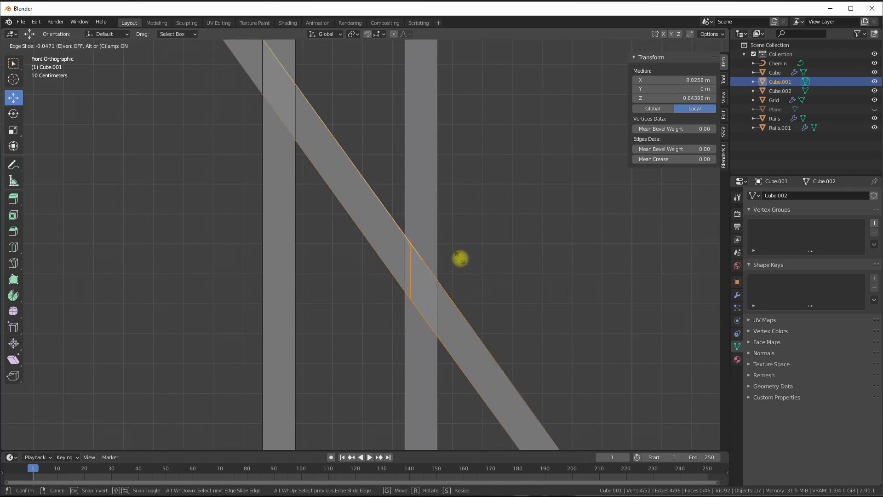
{"action": "left_click", "coordinate": [462, 261]}
- Add a second, unslid loop cut across the slanted bar where it crosses the left post
{"action": "scroll", "coordinate": [462, 261], "scroll_direction": "down", "scroll_amount": 3}
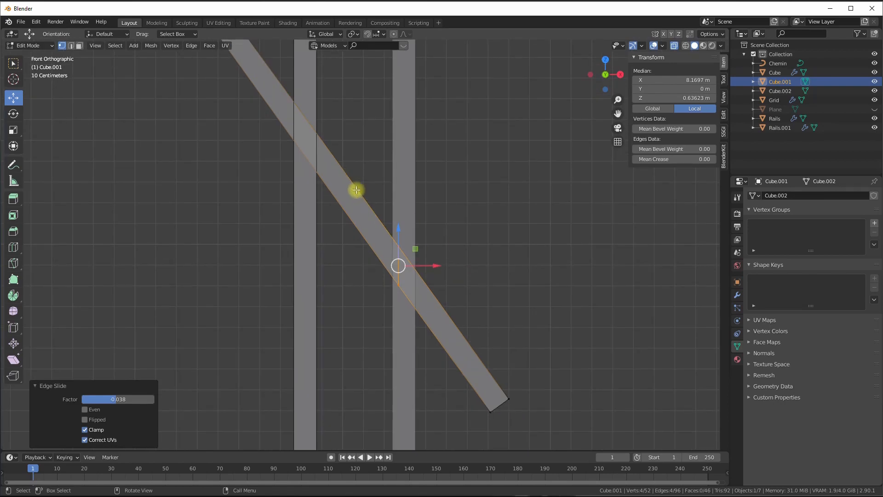
{"action": "middle_click_drag", "start_coordinate": [357, 191], "coordinate": [381, 223], "text": "shift"}
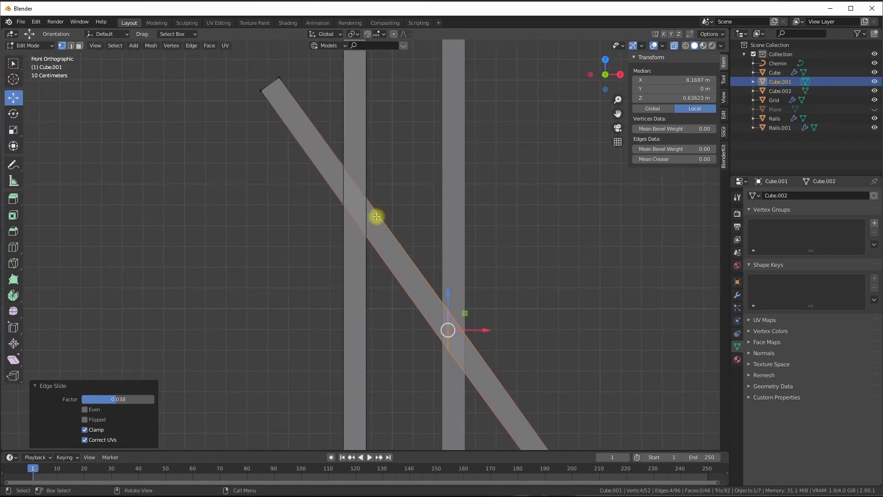
{"action": "key", "text": "ctrl"}
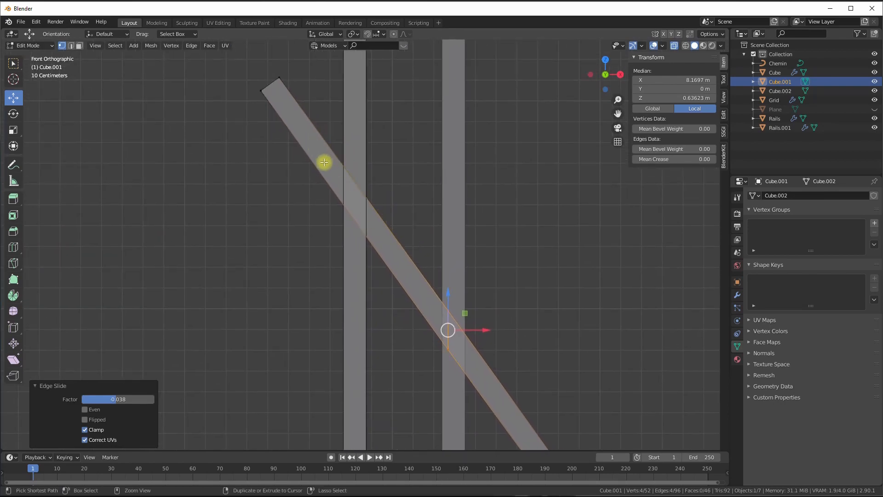
{"action": "key", "text": "ctrl+r"}
{"action": "left_click", "coordinate": [323, 164]}
{"action": "right_click", "coordinate": [323, 164]}
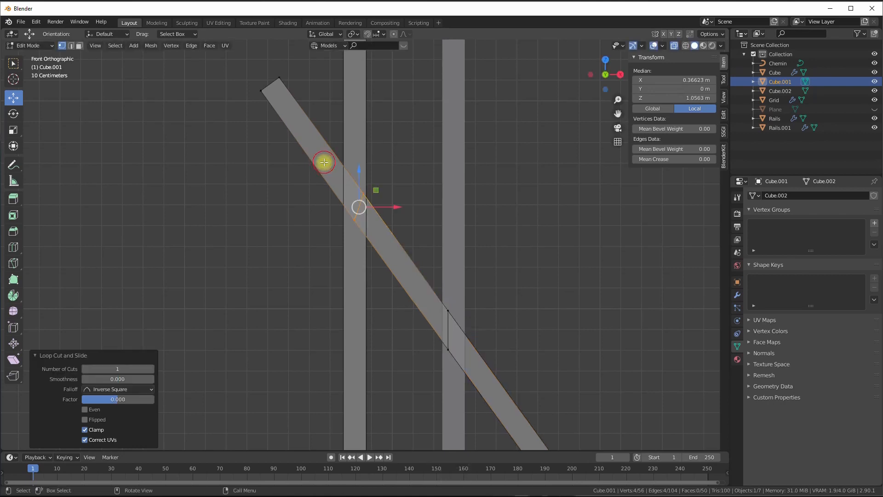
- Edge-slide the upper vertices of the cut at the left post until it runs vertically, and select the whole cut
{"action": "left_click", "coordinate": [391, 185]}
{"action": "left_click", "coordinate": [370, 183]}
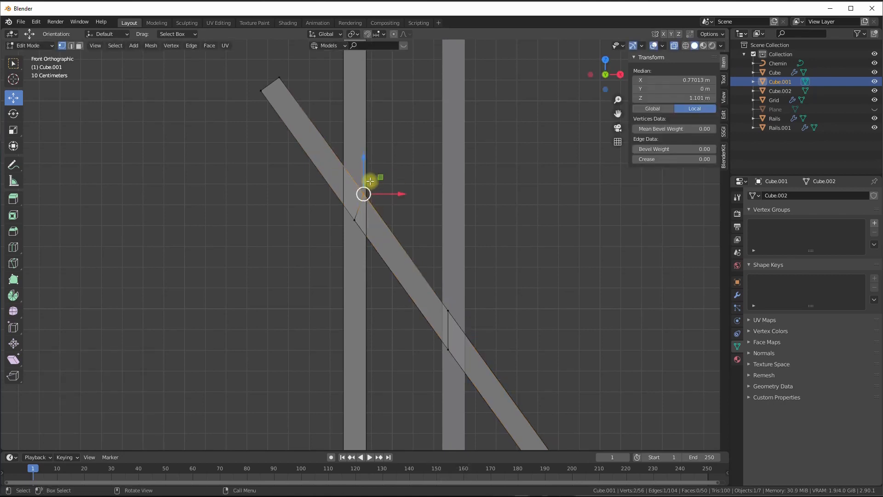
{"action": "key", "text": "g"}
{"action": "key", "text": "g"}
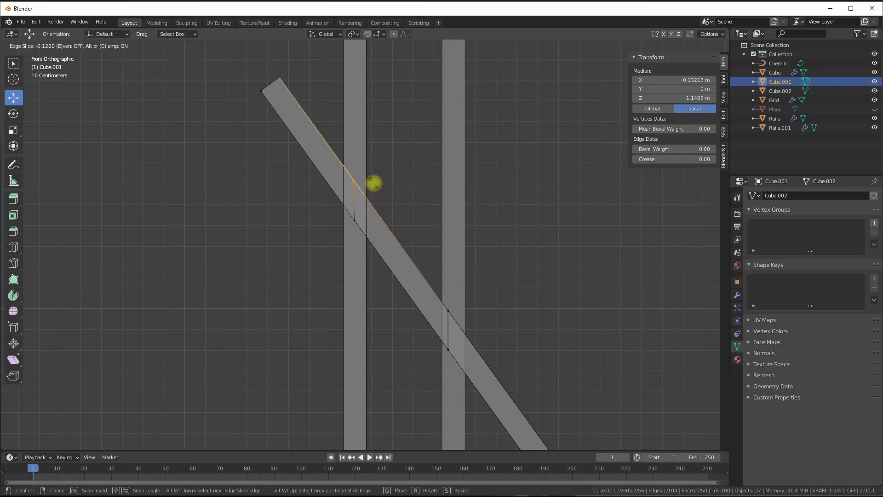
{"action": "left_click", "coordinate": [374, 183]}
{"action": "scroll", "coordinate": [365, 188], "scroll_direction": "up", "scroll_amount": 4}
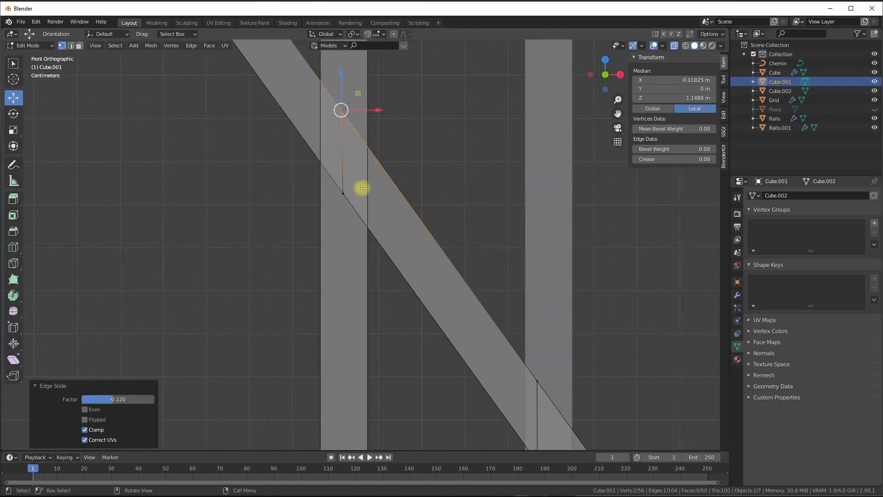
{"action": "middle_click_drag", "start_coordinate": [396, 161], "coordinate": [424, 248], "text": "shift"}
{"action": "scroll", "coordinate": [409, 225], "scroll_direction": "up", "scroll_amount": 2}
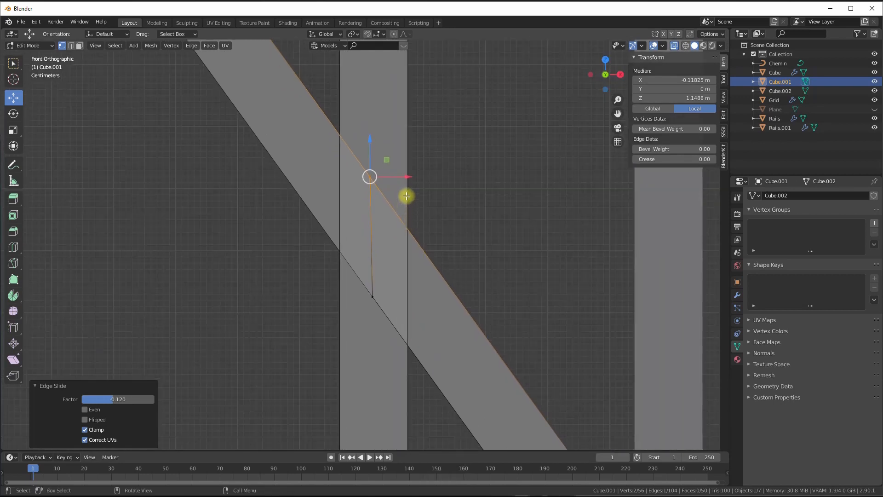
{"action": "key", "text": "g"}
{"action": "key", "text": "g"}
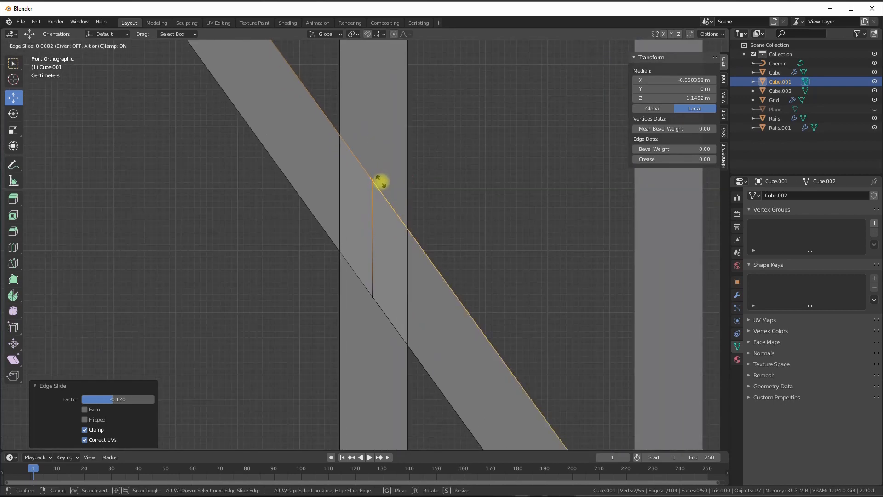
{"action": "left_click", "coordinate": [375, 186]}
{"action": "left_click_drag", "start_coordinate": [349, 135], "coordinate": [393, 295]}
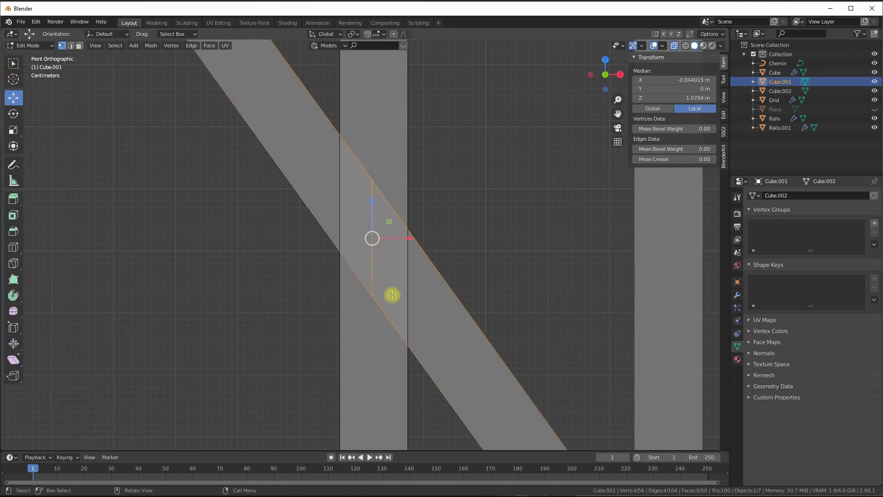
{"action": "key", "text": "g"}
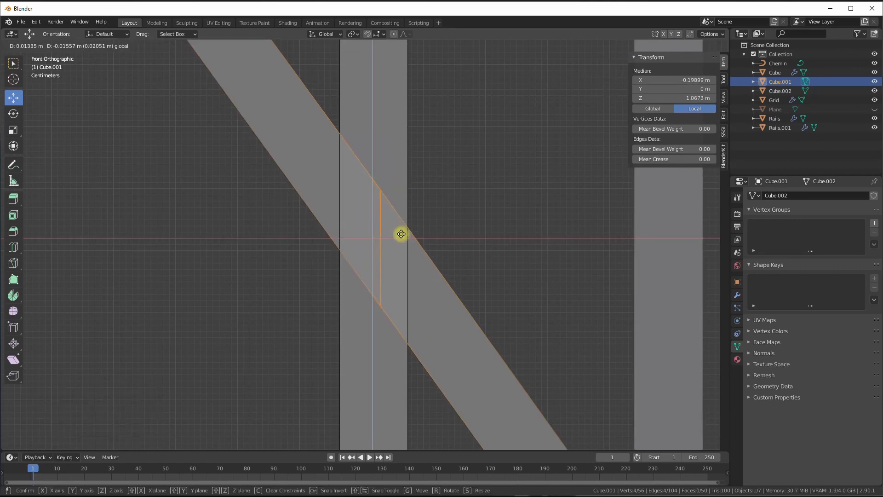
{"action": "left_click", "coordinate": [408, 244]}
{"action": "key", "text": "ctrl+z"}
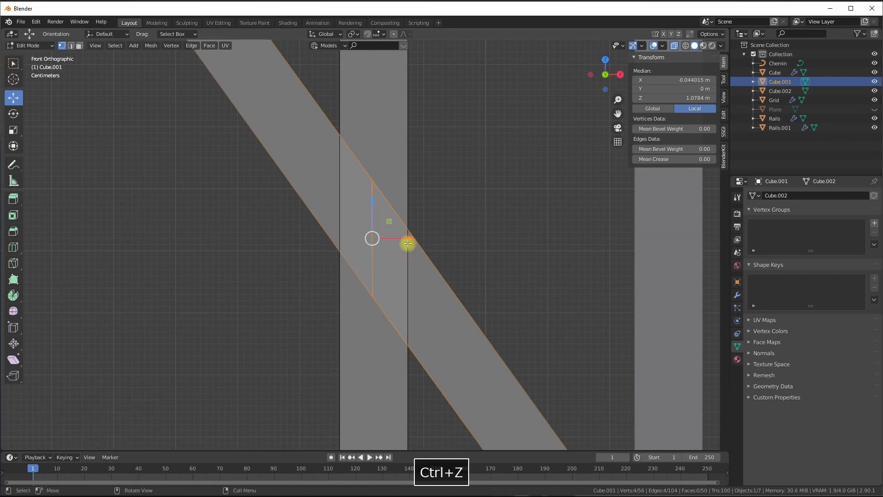
- Edge-slide the selected vertical cut by a factor of 0.087 towards the inner side of the left post
{"action": "key", "text": "g"}
{"action": "key", "text": "g"}
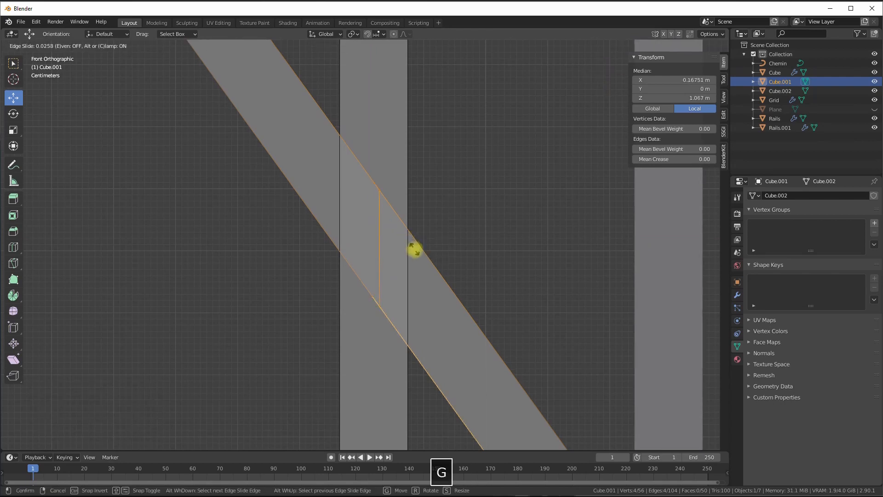
{"action": "left_click", "coordinate": [427, 273]}
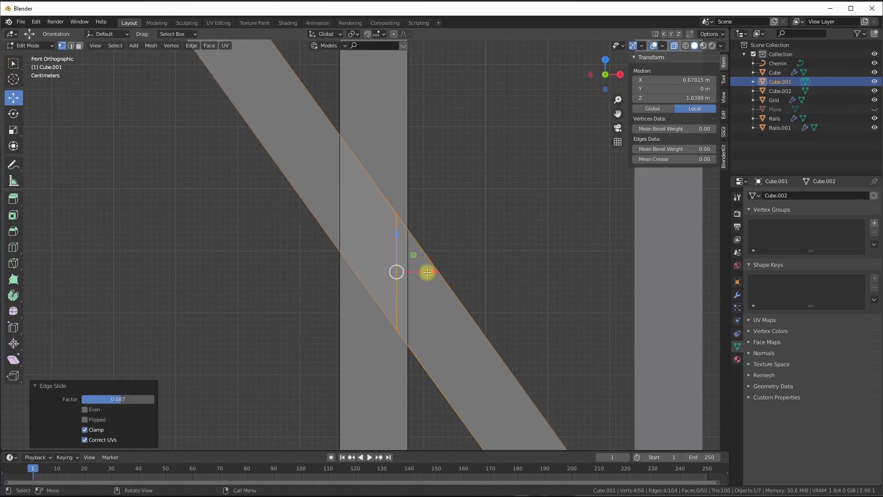
- Switch to face selection and select the faces of the slanted bar's upper part, beyond the cut at the left post
{"action": "scroll", "coordinate": [410, 256], "scroll_direction": "down", "scroll_amount": 6}
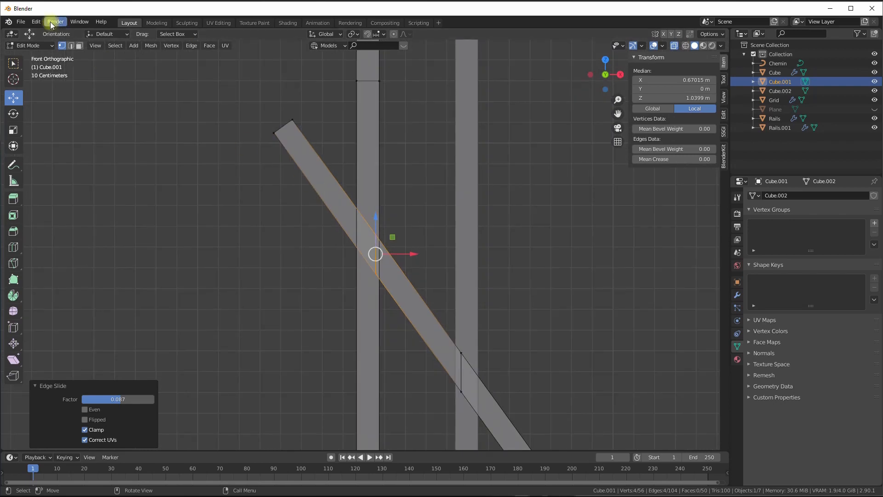
{"action": "left_click", "coordinate": [79, 45]}
{"action": "left_click_drag", "start_coordinate": [316, 133], "coordinate": [342, 234]}
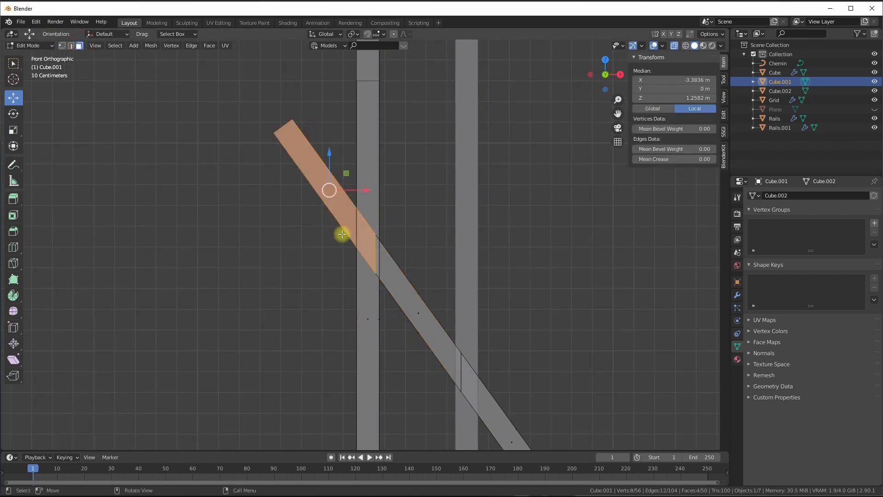
{"action": "key", "text": "Delete"}
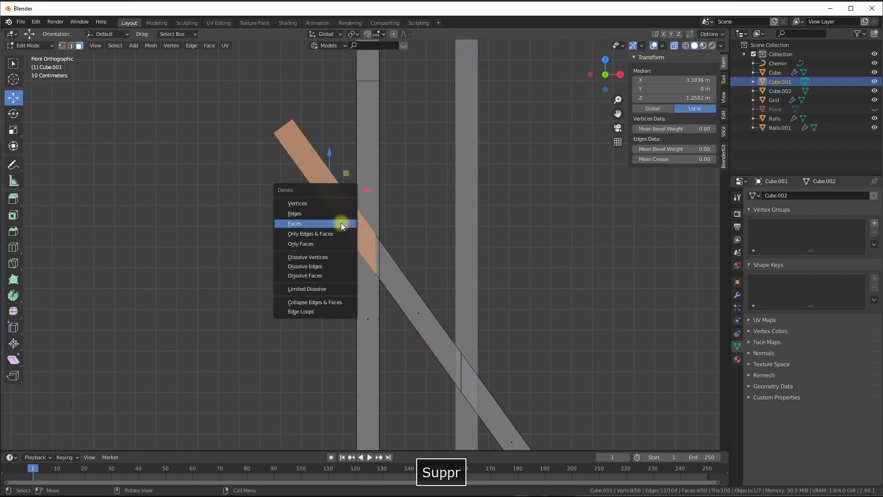
{"action": "left_click", "coordinate": [310, 227]}
{"action": "middle_click_drag", "start_coordinate": [400, 263], "coordinate": [379, 247], "text": "shift"}
{"action": "key", "text": "ctrl+z"}
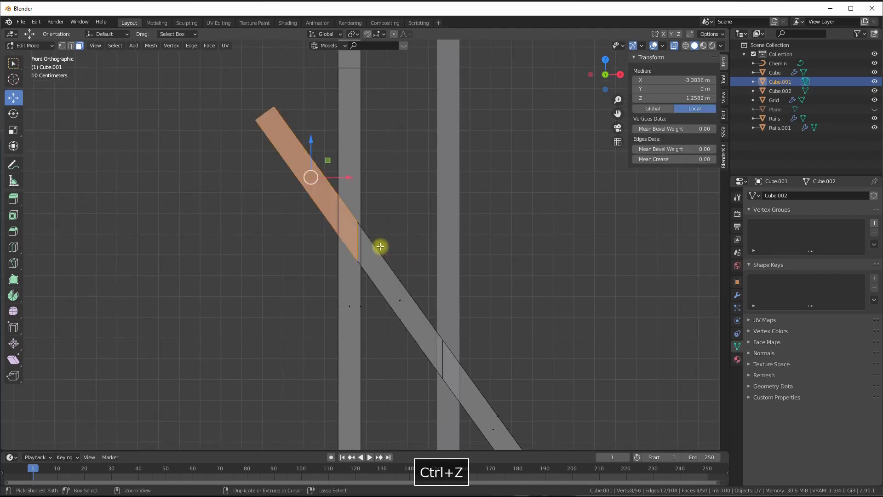
- Delete the faces of the slanted bar's upper overhang, up to the cut inside the left post
{"action": "scroll", "coordinate": [343, 201], "scroll_direction": "up", "scroll_amount": 1}
{"action": "middle_click_drag", "start_coordinate": [338, 208], "coordinate": [345, 235]}
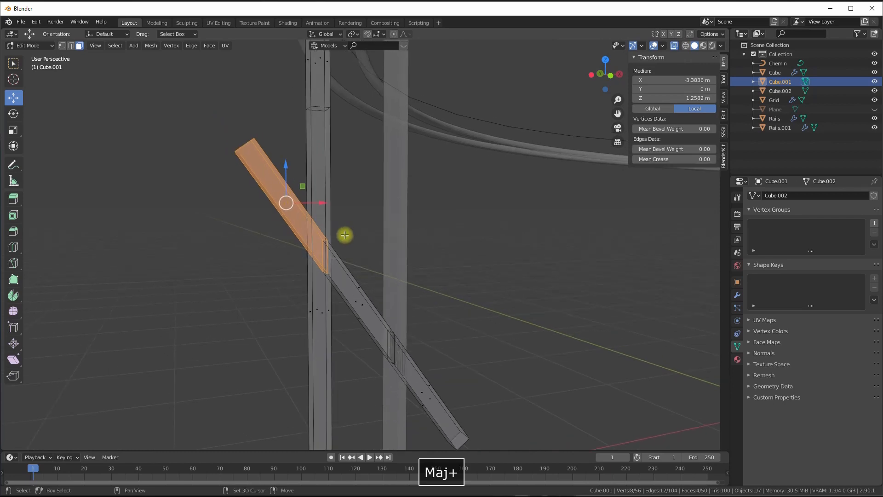
{"action": "left_click_drag", "start_coordinate": [207, 116], "coordinate": [298, 222]}
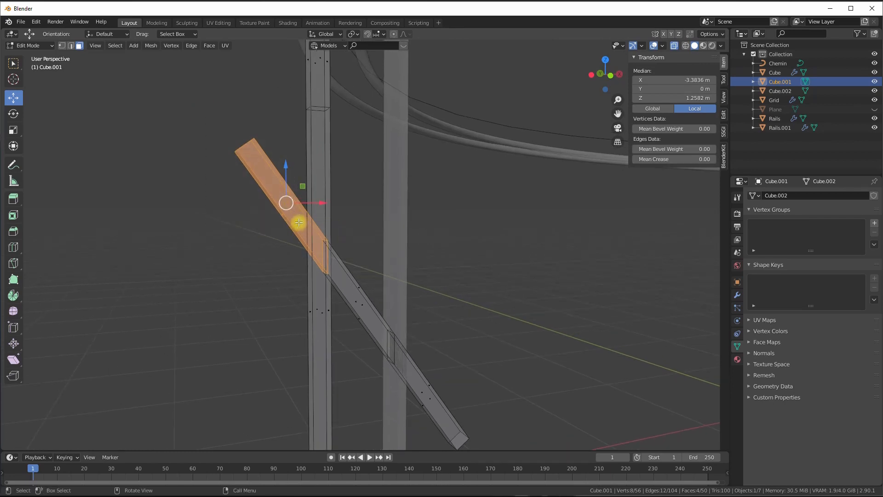
{"action": "key", "text": "x"}
{"action": "left_click", "coordinate": [275, 241]}
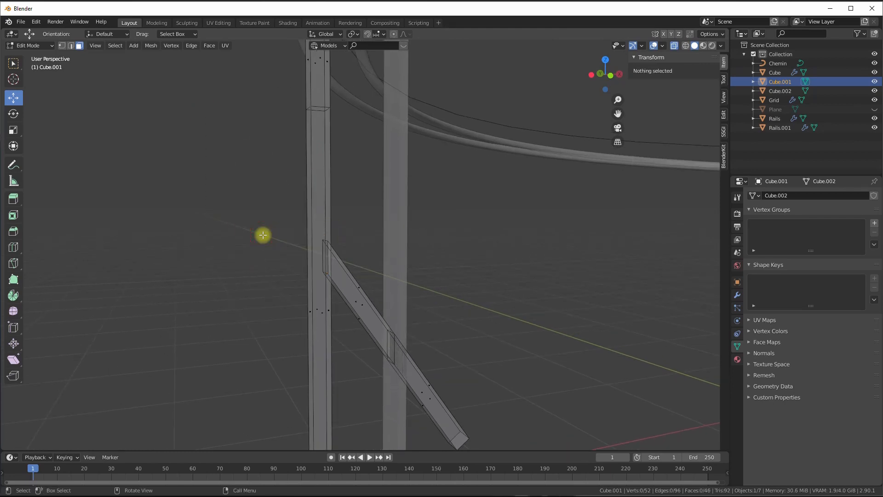
- Delete the faces of the slanted bar's lower overhang beyond the cut at the right post, and turn off X-ray display
{"action": "middle_click_drag", "start_coordinate": [273, 245], "coordinate": [319, 131]}
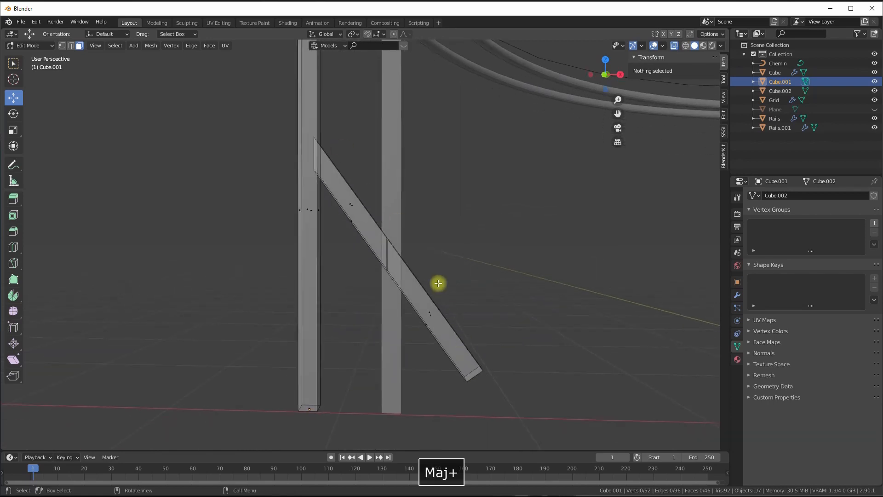
{"action": "left_click_drag", "start_coordinate": [417, 247], "coordinate": [444, 350]}
{"action": "key", "text": "x"}
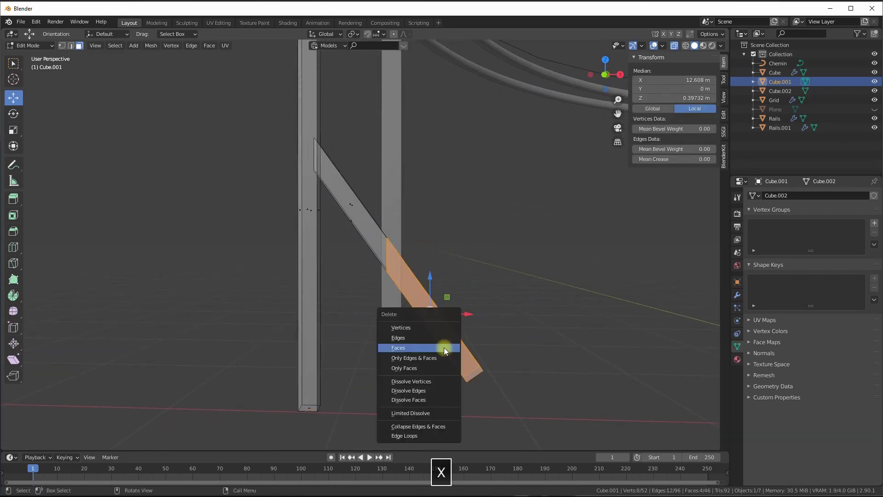
{"action": "left_click", "coordinate": [439, 347]}
{"action": "middle_click_drag", "start_coordinate": [417, 329], "coordinate": [453, 226]}
{"action": "key", "text": "Tab"}
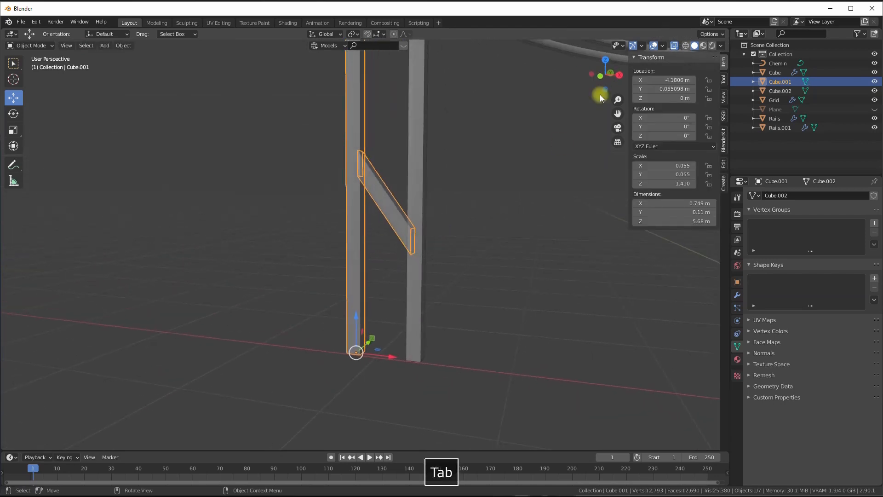
{"action": "left_click", "coordinate": [675, 46]}
- Join the right support post and the left post with its slanted bar into a single object
{"action": "middle_click_drag", "start_coordinate": [351, 226], "coordinate": [357, 251]}
{"action": "key", "text": "Tab"}
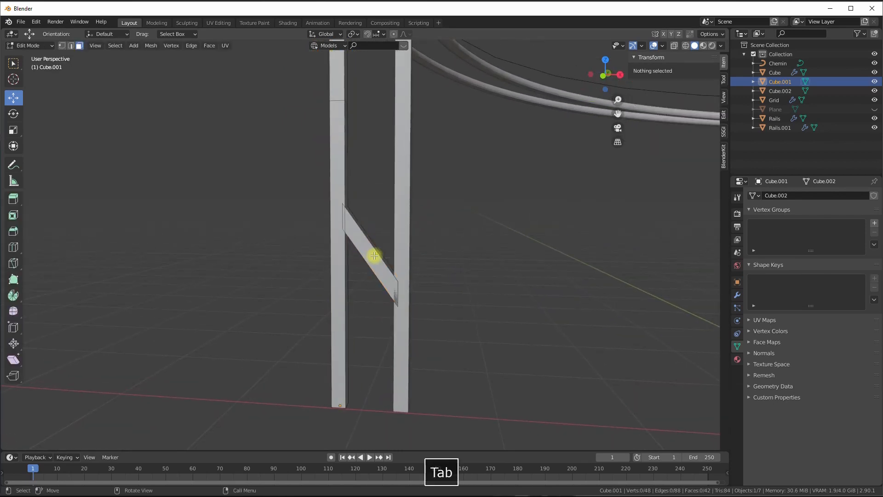
{"action": "key", "text": "Tab"}
{"action": "left_click", "coordinate": [405, 230]}
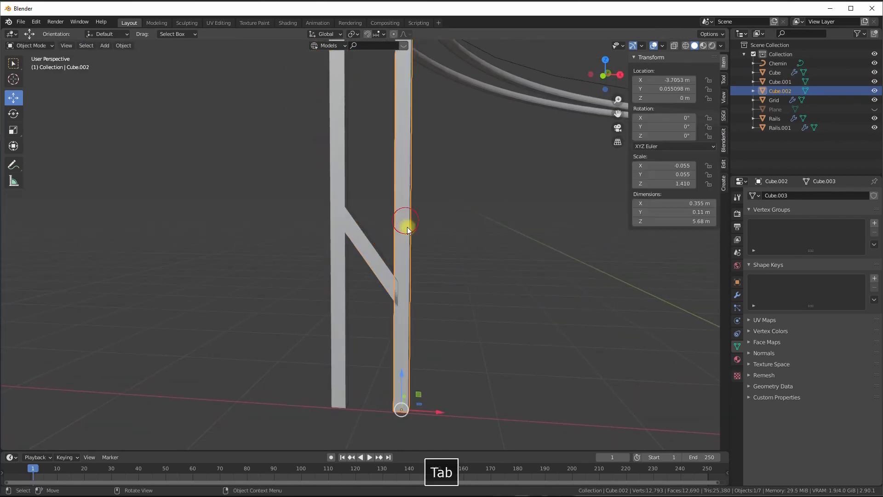
{"action": "left_click", "coordinate": [336, 187], "text": "shift"}
{"action": "middle_click_drag", "start_coordinate": [336, 188], "coordinate": [421, 243], "text": "shift"}
{"action": "key", "text": "ctrl+j"}
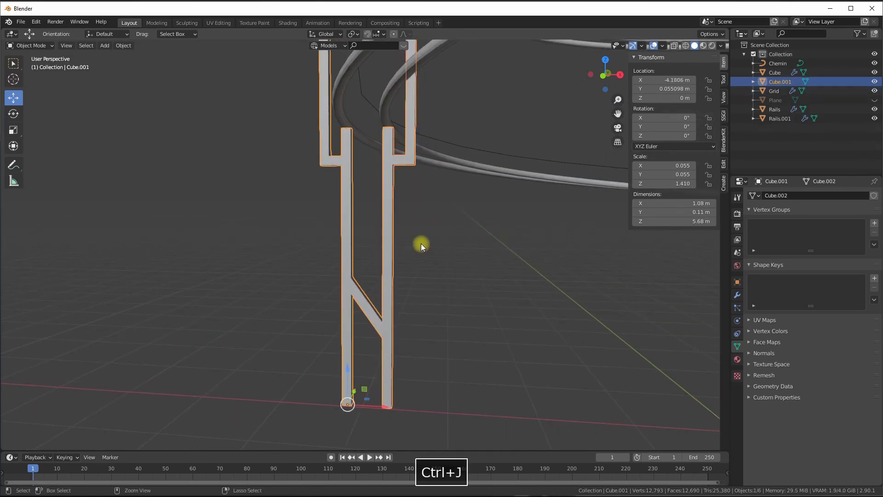
- Duplicate the whole linked slanted bar and place the copy about 0.75 m higher along Z
{"action": "scroll", "coordinate": [418, 244], "scroll_direction": "up", "scroll_amount": 2}
{"action": "middle_click_drag", "start_coordinate": [404, 262], "coordinate": [384, 299]}
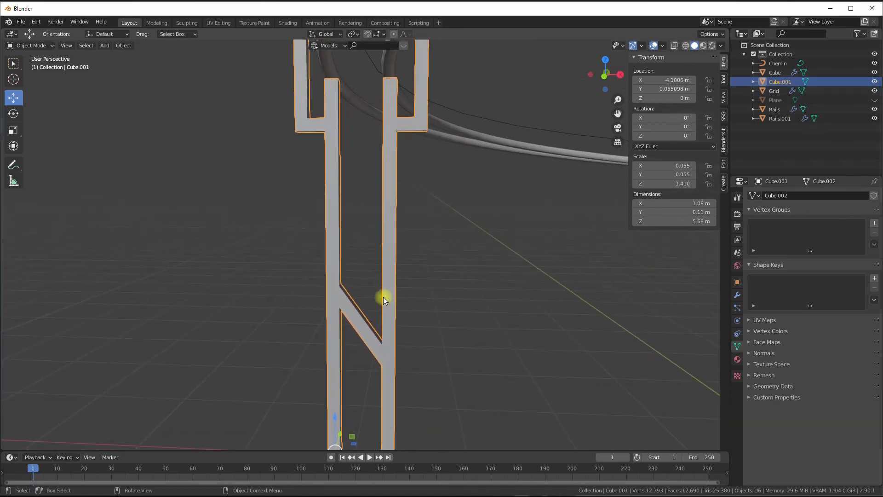
{"action": "key", "text": "Tab"}
{"action": "left_click", "coordinate": [353, 322]}
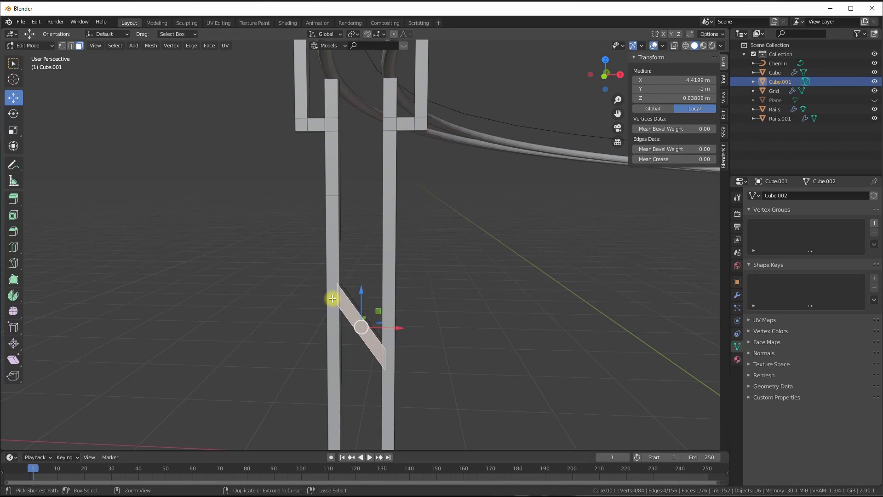
{"action": "key", "text": "ctrl+l"}
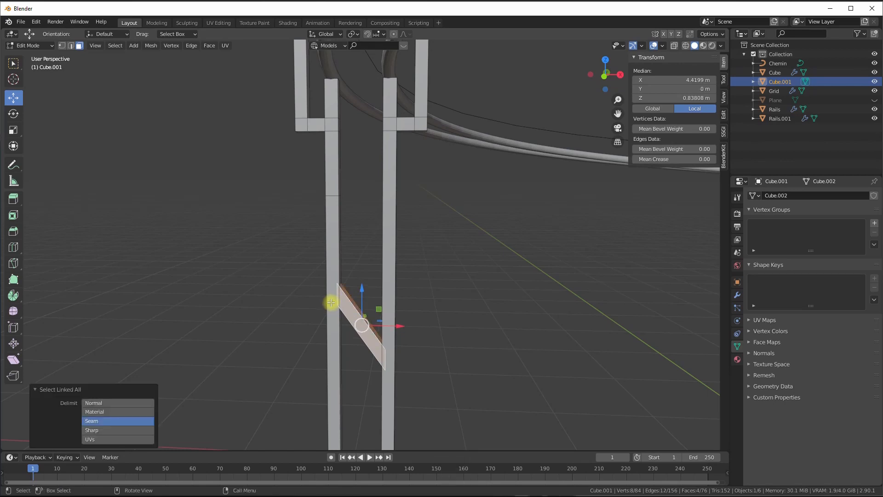
{"action": "middle_click_drag", "start_coordinate": [346, 299], "coordinate": [345, 267], "text": "shift"}
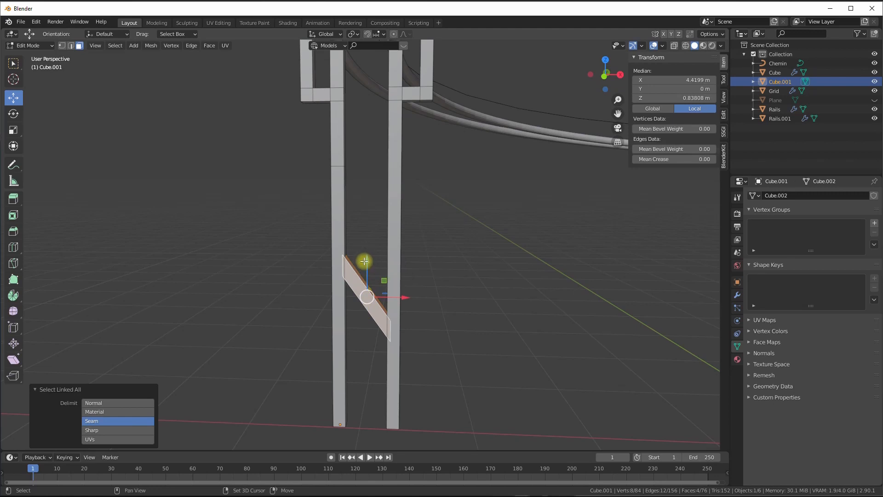
{"action": "key", "text": "shift+d"}
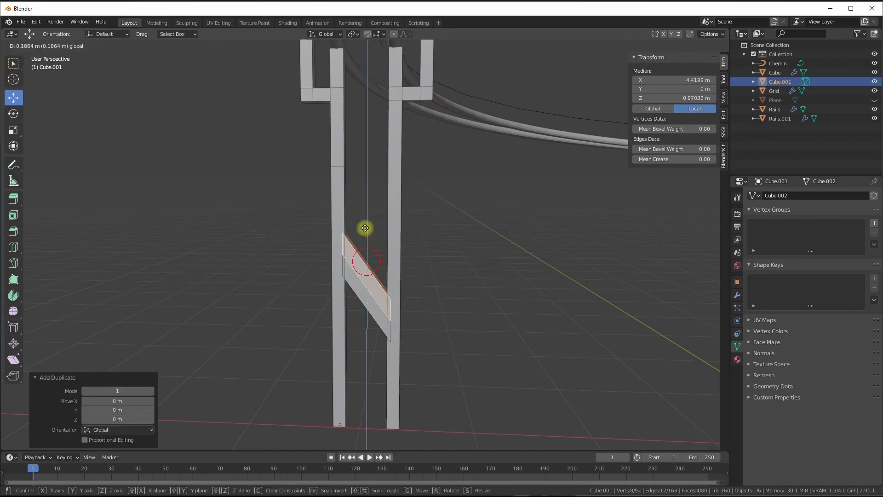
{"action": "key", "text": "z"}
{"action": "left_click", "coordinate": [367, 170]}
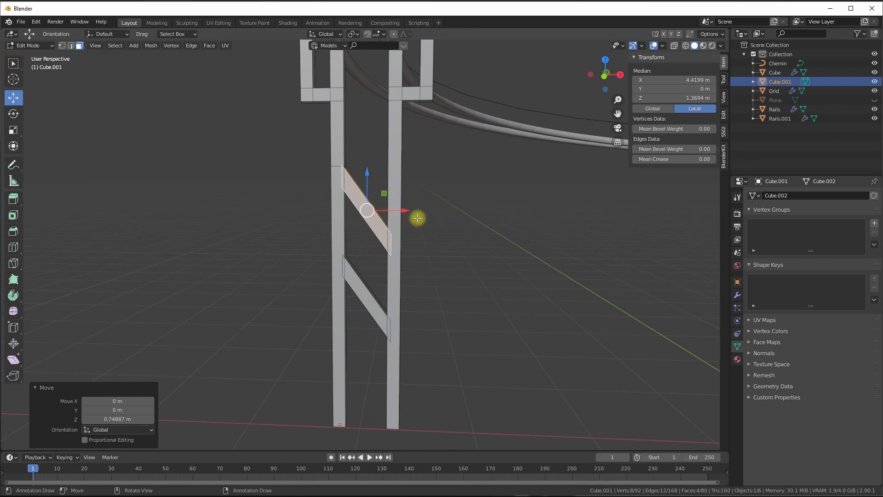
- Mirror the copied bar by scaling it -1 along X, and raise it about 0.44 m to just below the rail brackets
{"action": "type", "text": "sx-1"}
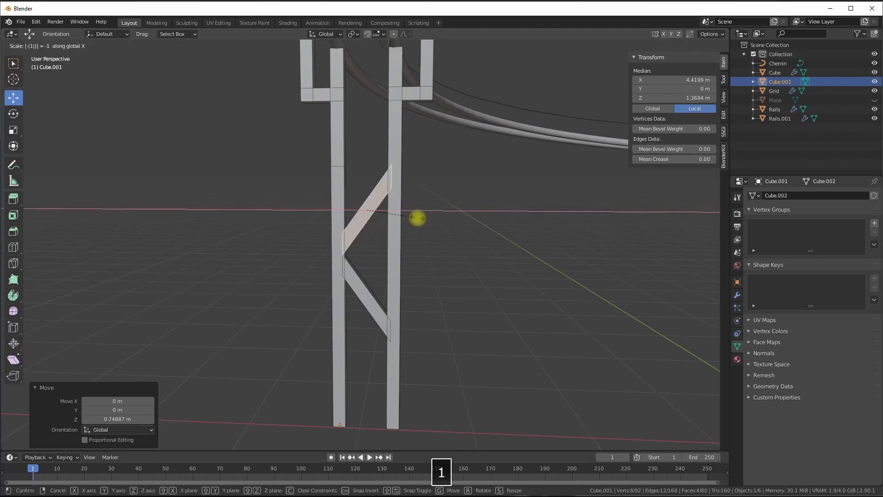
{"action": "key", "text": "Return"}
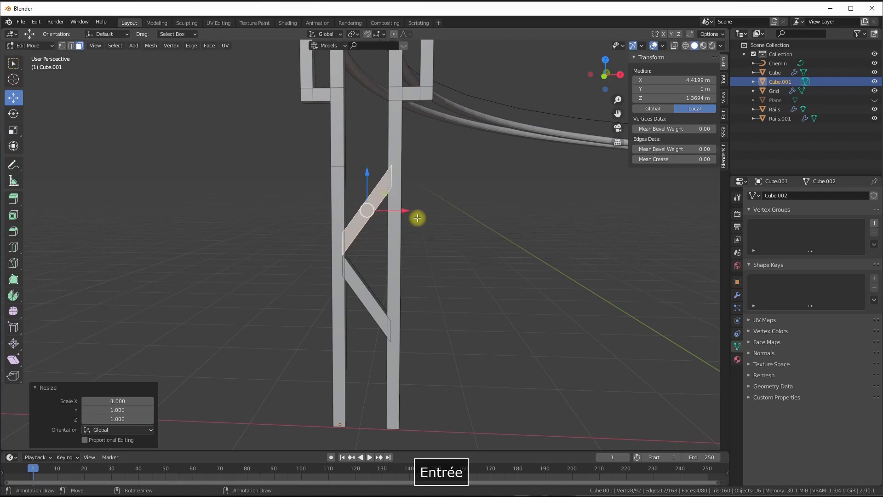
{"action": "left_click_drag", "start_coordinate": [366, 172], "coordinate": [371, 118]}
{"action": "scroll", "coordinate": [362, 217], "scroll_direction": "down", "scroll_amount": 5}
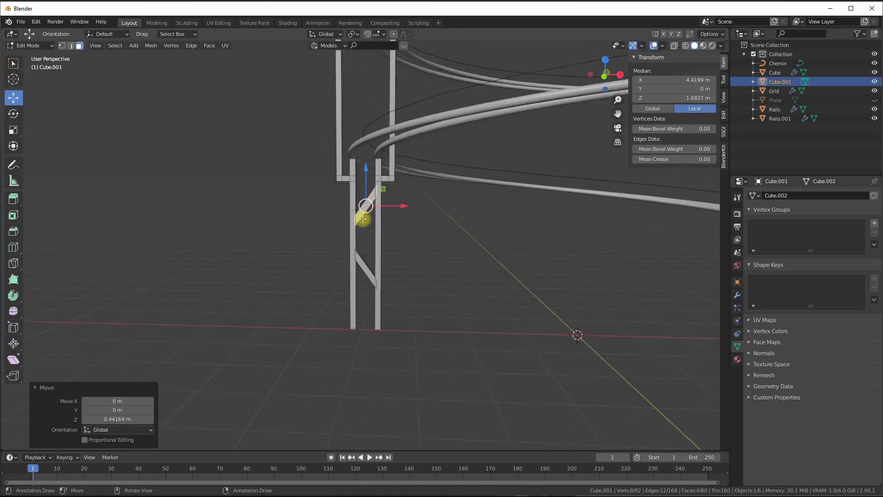
{"action": "middle_click_drag", "start_coordinate": [375, 229], "coordinate": [364, 244]}
{"action": "key", "text": "Tab"}
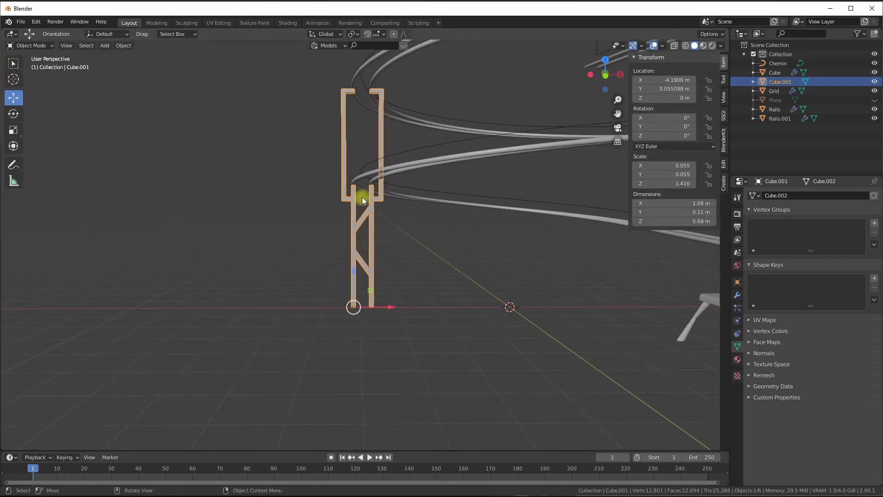
- Duplicate the complete support and move the copy about 3.9 m along X and about -2.79 m along Y
{"action": "middle_click_drag", "start_coordinate": [362, 197], "coordinate": [368, 227]}
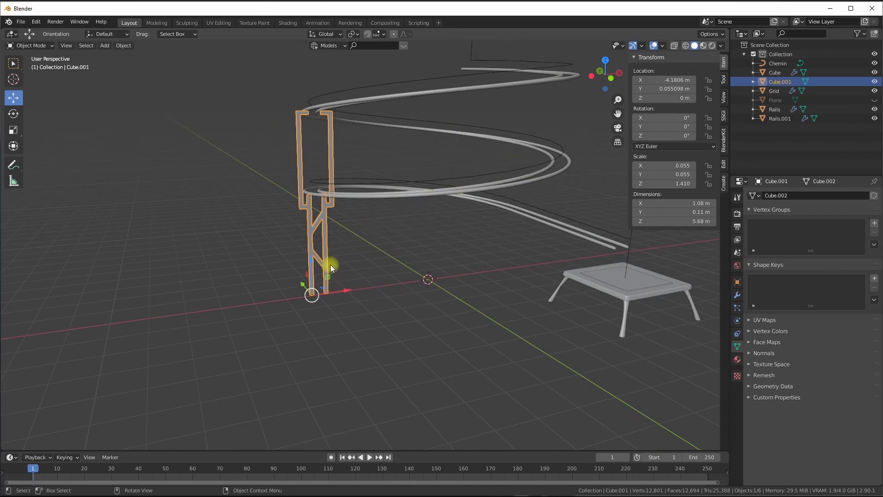
{"action": "key", "text": "shift+d"}
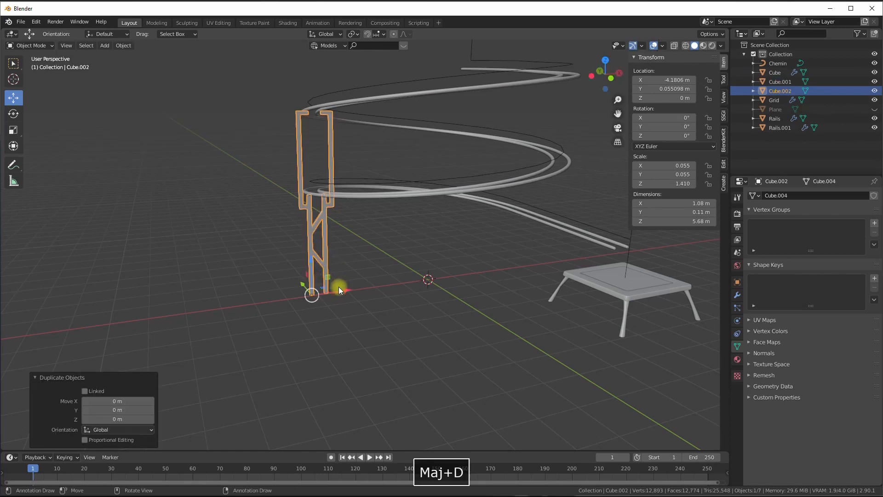
{"action": "left_click", "coordinate": [455, 288]}
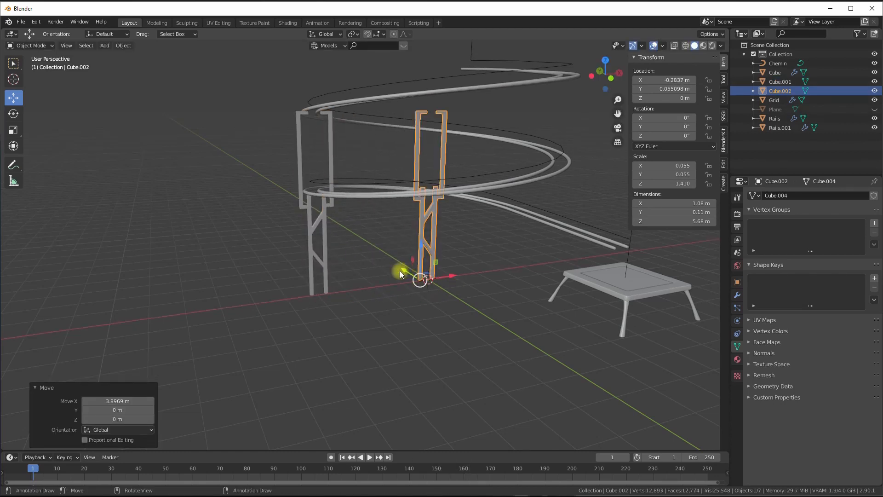
{"action": "key", "text": "g"}
{"action": "key", "text": "y"}
{"action": "left_click", "coordinate": [449, 301]}
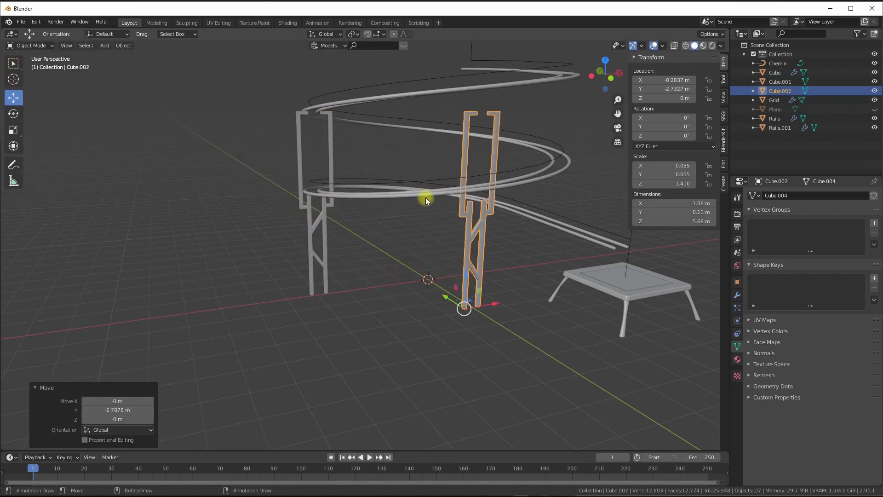
- In top view, move the copied support about 0.29 m in X and -1.22 m in Y onto the circular track's lower edge
{"action": "key", "text": "KP_7"}
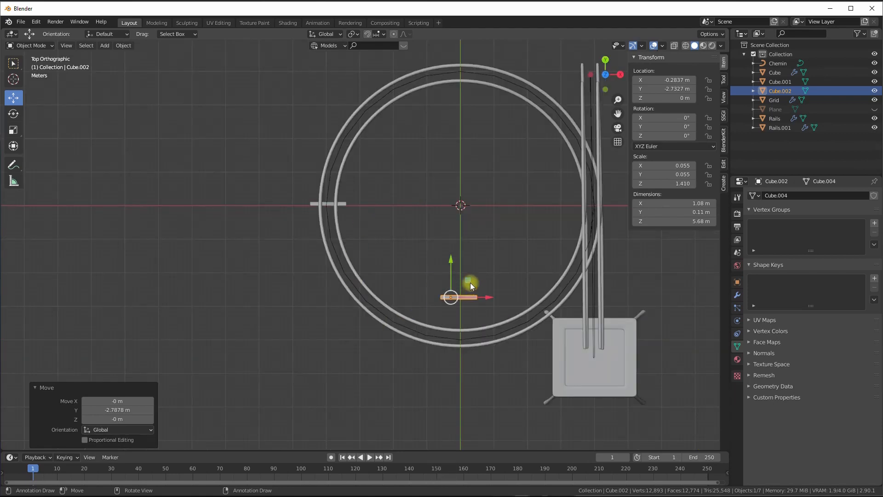
{"action": "left_click_drag", "start_coordinate": [470, 282], "coordinate": [477, 324]}
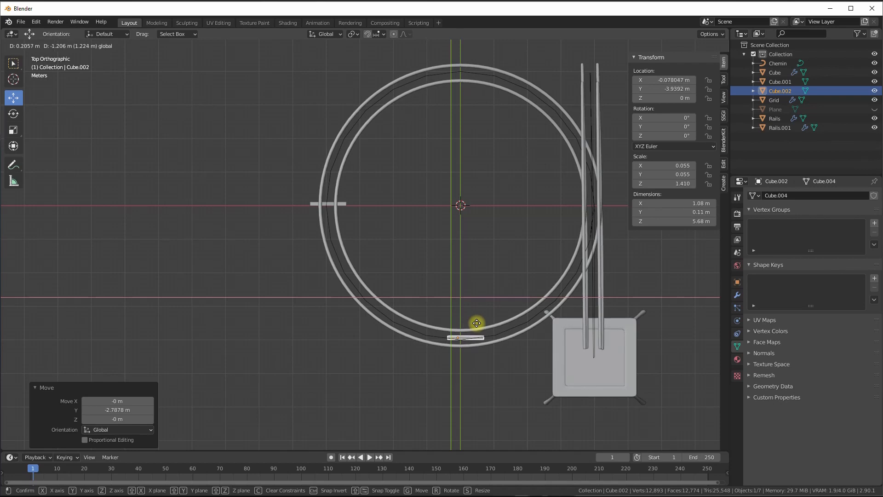
{"action": "left_click_drag", "start_coordinate": [479, 323], "coordinate": [479, 324]}
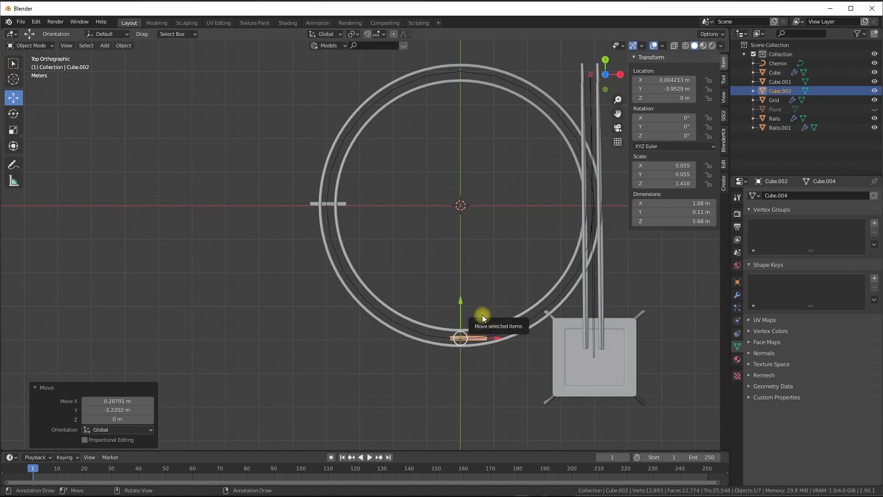
- Rotate the copied support 90° about Z and shift it about -0.03 m in X and -0.16 m in Y
{"action": "key", "text": "r"}
{"action": "key", "text": "z"}
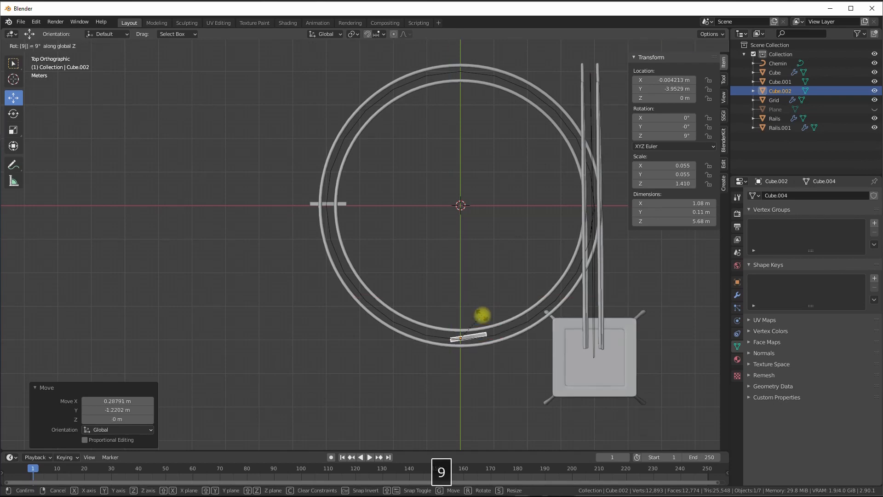
{"action": "key", "text": "Return"}
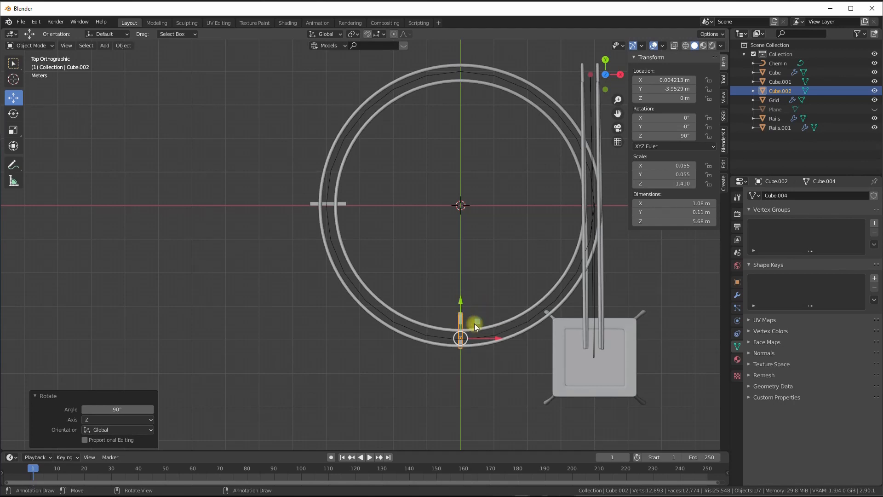
{"action": "left_click_drag", "start_coordinate": [474, 324], "coordinate": [474, 331]}
- With X-ray vertex selection, raise the copied support's inner post tops and lower rail brackets about 0.6 m
{"action": "middle_click_drag", "start_coordinate": [474, 331], "coordinate": [538, 250]}
{"action": "middle_click_drag", "start_coordinate": [474, 213], "coordinate": [443, 222], "text": "shift"}
{"action": "middle_click_drag", "start_coordinate": [402, 281], "coordinate": [411, 244]}
{"action": "scroll", "coordinate": [402, 266], "scroll_direction": "up", "scroll_amount": 3}
{"action": "middle_click_drag", "start_coordinate": [406, 291], "coordinate": [374, 295], "text": "shift"}
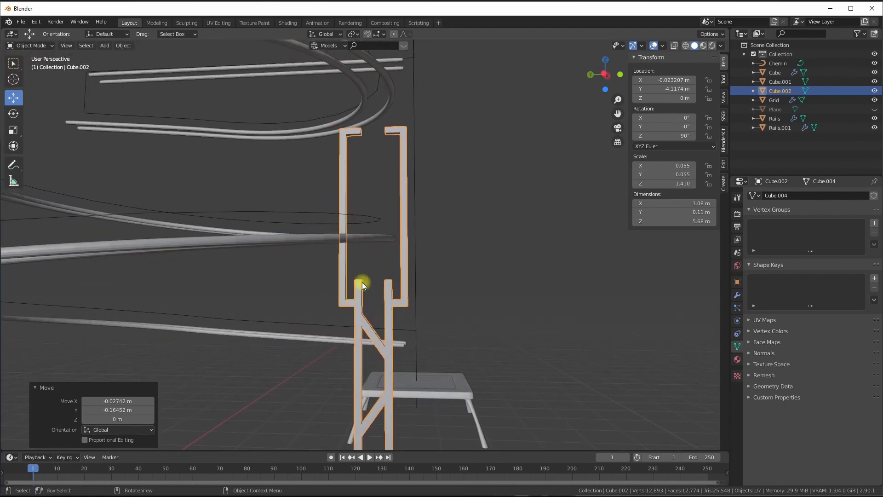
{"action": "key", "text": "Tab"}
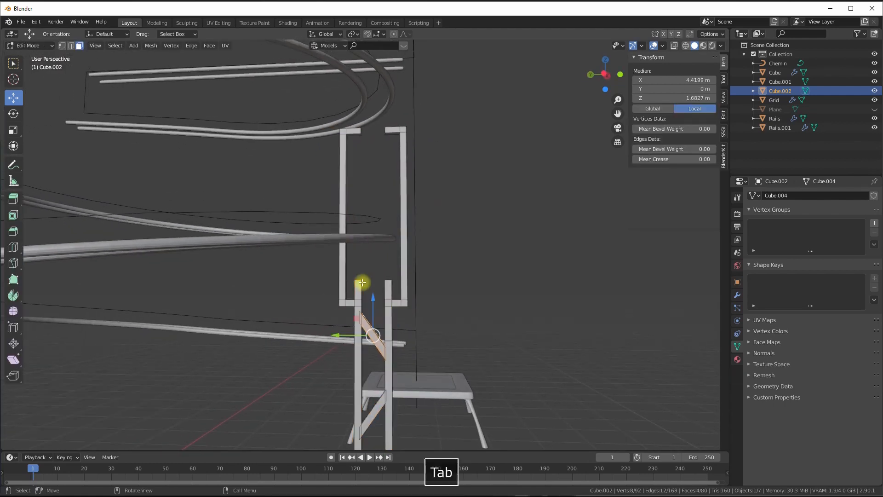
{"action": "left_click", "coordinate": [62, 45]}
{"action": "left_click", "coordinate": [674, 45]}
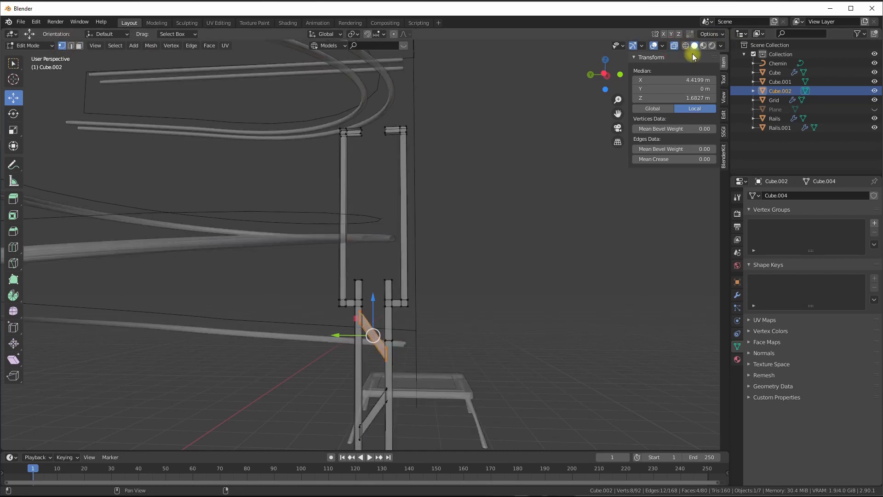
{"action": "left_click_drag", "start_coordinate": [320, 266], "coordinate": [430, 308]}
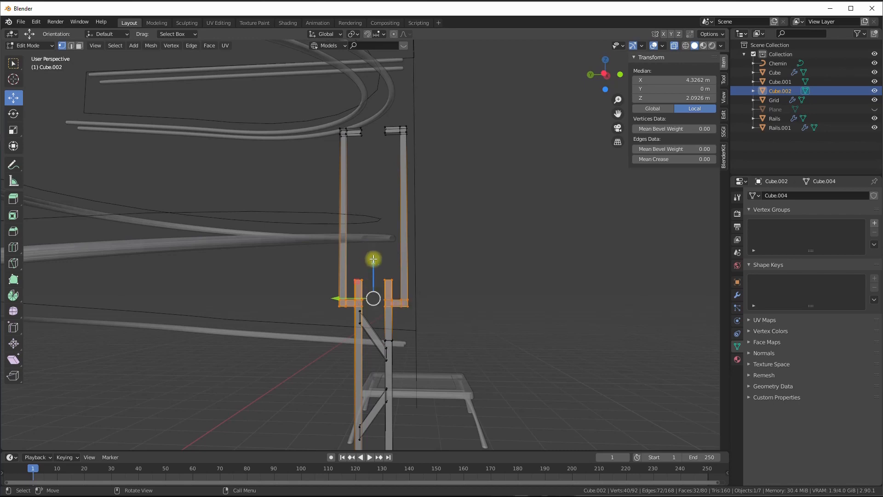
{"action": "left_click_drag", "start_coordinate": [373, 259], "coordinate": [380, 221]}
- Raise the vertices of the copied support's top brackets about 0.52 m, and nudge them about 0.06 m further up towards the upper rails
{"action": "middle_click_drag", "start_coordinate": [401, 209], "coordinate": [420, 186]}
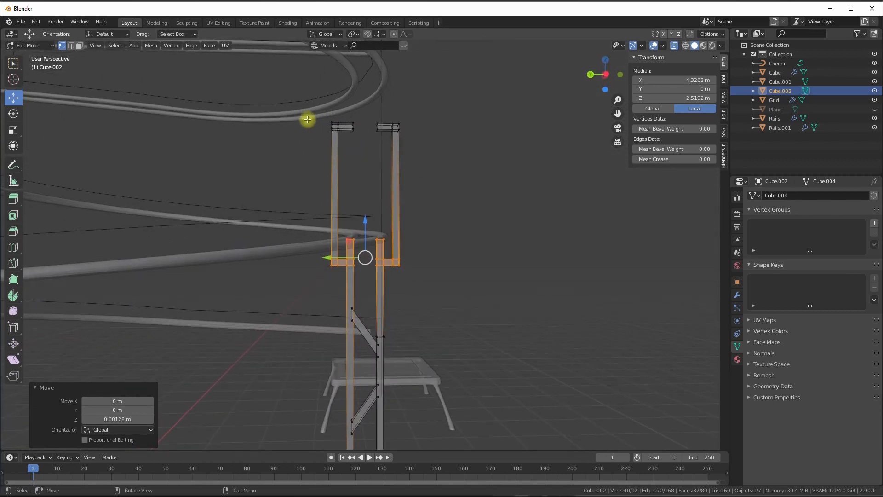
{"action": "left_click_drag", "start_coordinate": [308, 120], "coordinate": [404, 146]}
{"action": "left_click_drag", "start_coordinate": [366, 93], "coordinate": [374, 60]}
{"action": "mouse_move", "coordinate": [374, 62]}
{"action": "middle_mouse_down"}
{"action": "mouse_move", "coordinate": [371, 84]}
{"action": "mouse_move", "coordinate": [390, 68]}
{"action": "middle_mouse_up"}
{"action": "middle_click_drag", "start_coordinate": [390, 67], "coordinate": [380, 126], "text": "shift"}
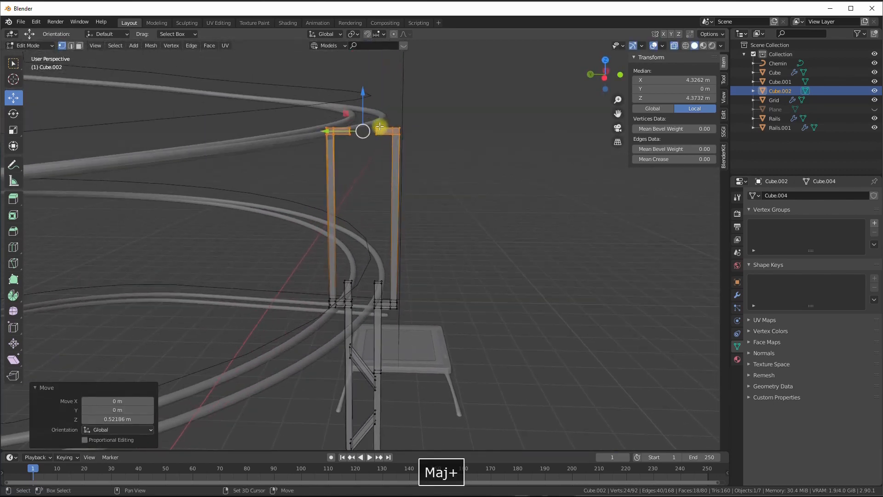
{"action": "left_click_drag", "start_coordinate": [363, 94], "coordinate": [367, 88]}
{"action": "mouse_move", "coordinate": [366, 88]}
{"action": "middle_mouse_down"}
{"action": "mouse_move", "coordinate": [380, 74]}
{"action": "mouse_move", "coordinate": [361, 81]}
{"action": "middle_mouse_up"}
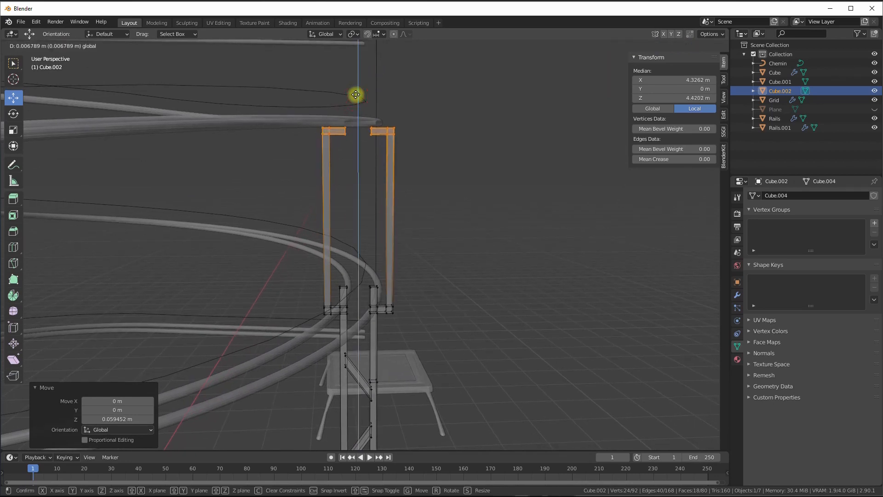
{"action": "scroll", "coordinate": [392, 211], "scroll_direction": "down", "scroll_amount": 3}
- Return to object mode and shift the copied support about -0.05 m along Y to align it with the rails
{"action": "key", "text": "Tab"}
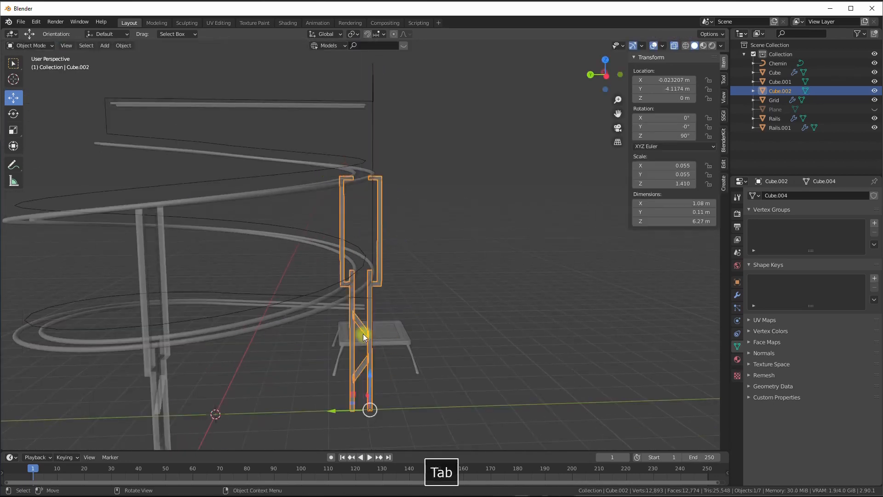
{"action": "scroll", "coordinate": [362, 337], "scroll_direction": "up", "scroll_amount": 4}
{"action": "middle_click_drag", "start_coordinate": [360, 338], "coordinate": [359, 173], "text": "shift"}
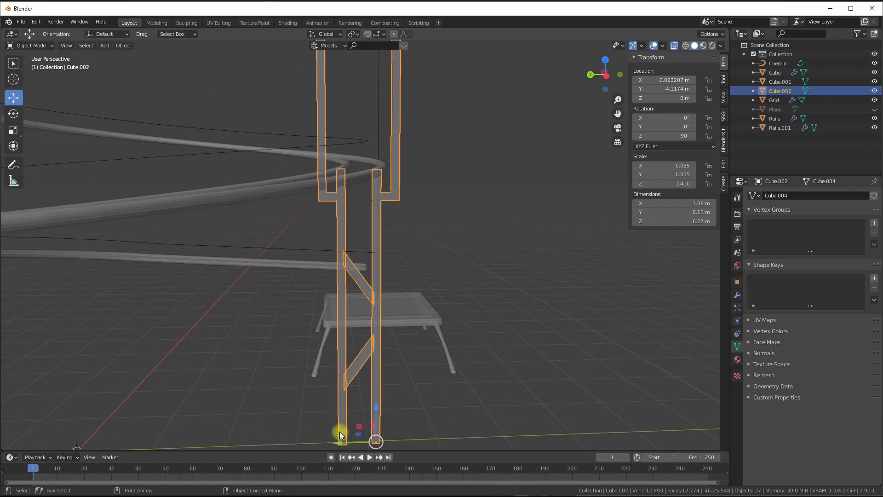
{"action": "left_click_drag", "start_coordinate": [340, 443], "coordinate": [344, 441]}
{"action": "scroll", "coordinate": [378, 301], "scroll_direction": "down", "scroll_amount": 4}
{"action": "middle_click_drag", "start_coordinate": [420, 177], "coordinate": [341, 191]}
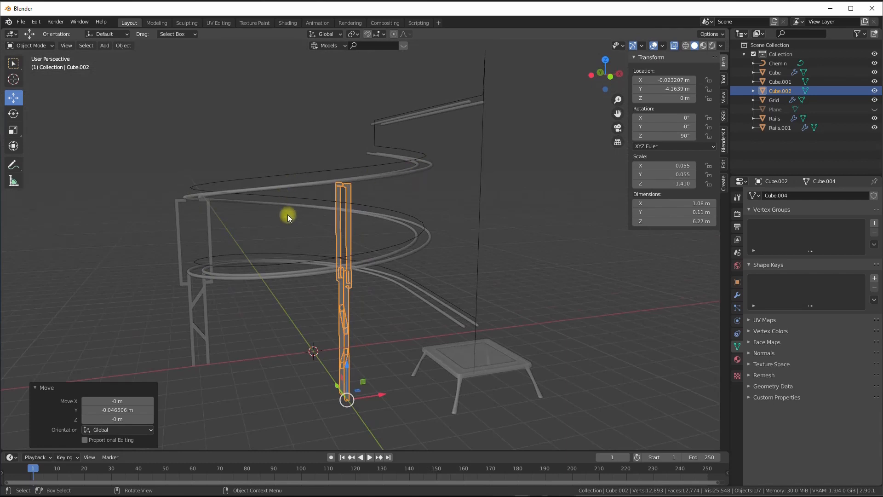
- Duplicate the support and move the copy about 7.73 m along Y to the opposite side of the spiral track
{"action": "middle_click_drag", "start_coordinate": [288, 214], "coordinate": [372, 166]}
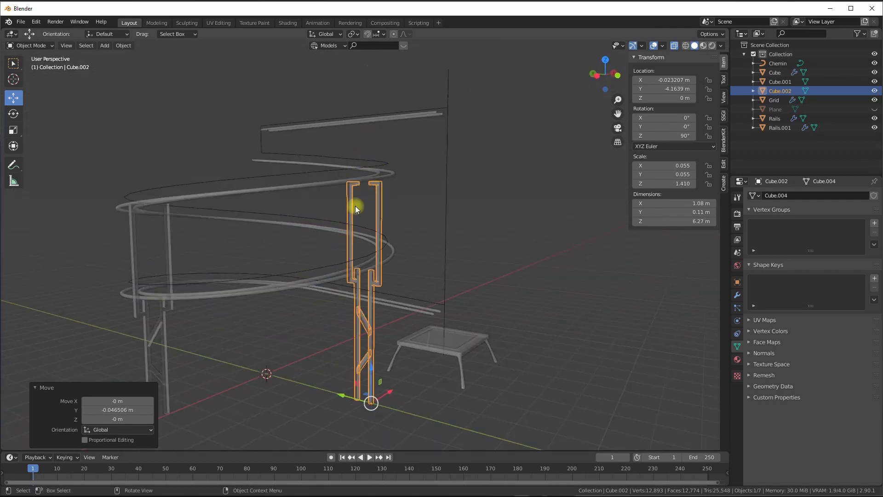
{"action": "middle_click_drag", "start_coordinate": [347, 232], "coordinate": [409, 191]}
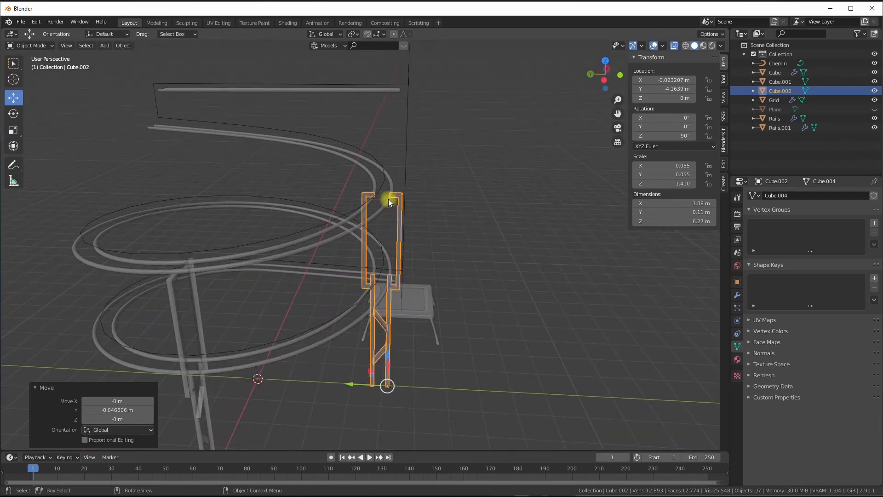
{"action": "middle_click_drag", "start_coordinate": [380, 256], "coordinate": [377, 201]}
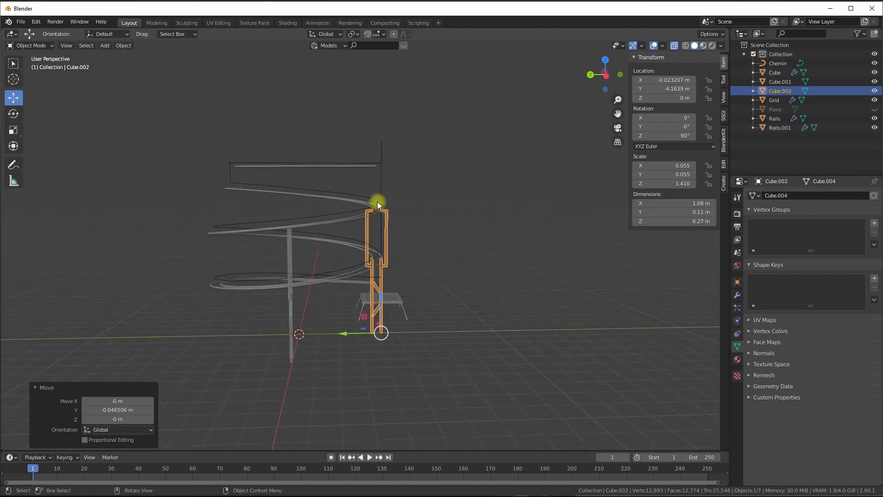
{"action": "key", "text": "shift+d"}
{"action": "right_click", "coordinate": [358, 337]}
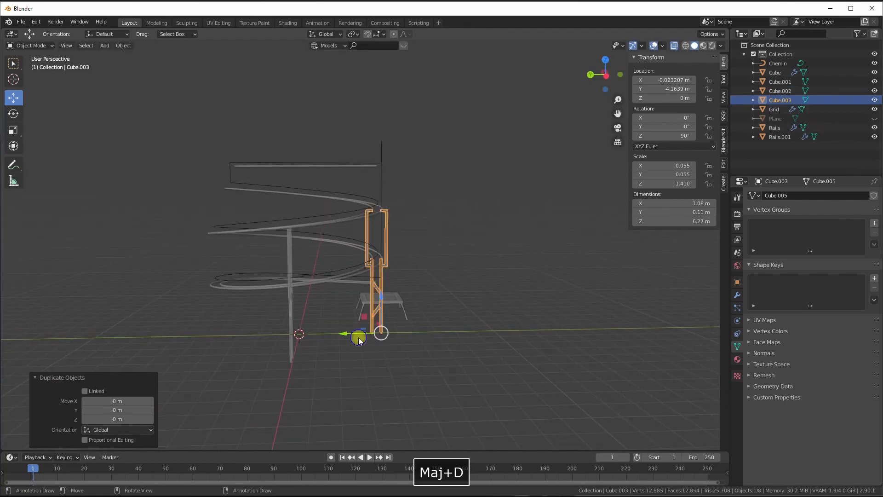
{"action": "left_click_drag", "start_coordinate": [355, 333], "coordinate": [203, 322]}
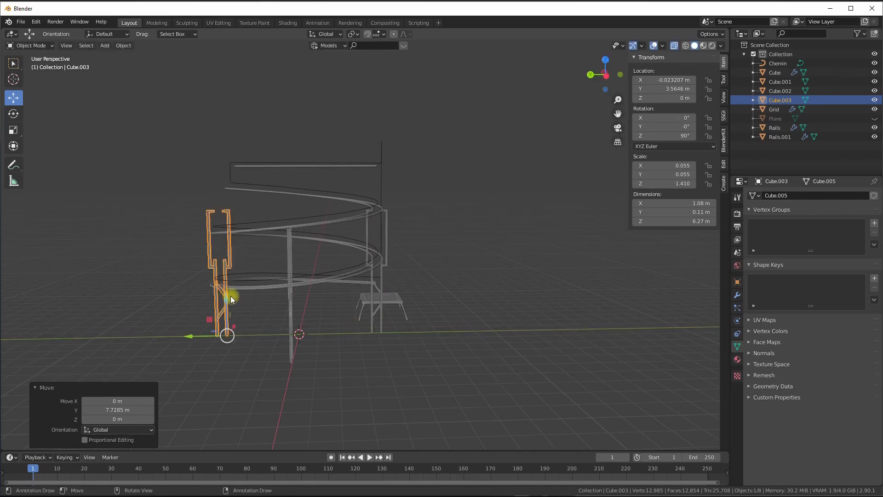
- Shift the new copy about 0.13 m further along Y to line its posts up with the rails
{"action": "middle_click_drag", "start_coordinate": [230, 297], "coordinate": [339, 276]}
{"action": "scroll", "coordinate": [257, 278], "scroll_direction": "up", "scroll_amount": 5}
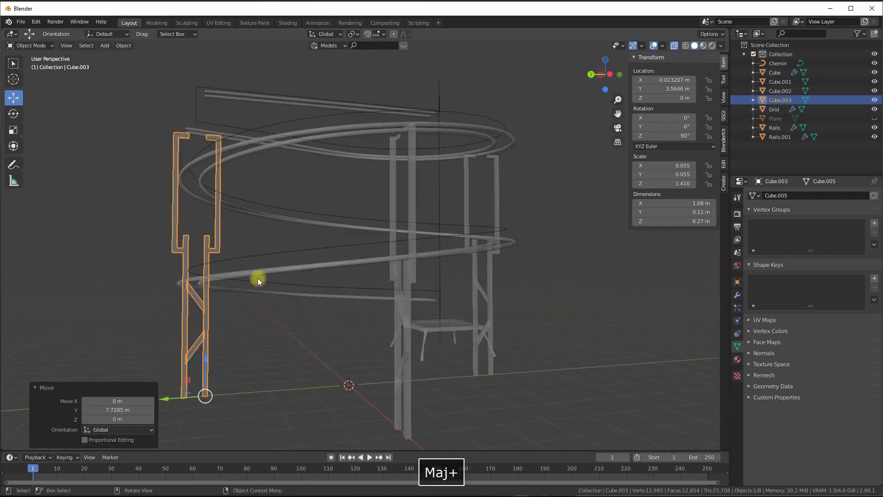
{"action": "middle_click_drag", "start_coordinate": [238, 253], "coordinate": [272, 388], "text": "shift"}
{"action": "left_click_drag", "start_coordinate": [249, 419], "coordinate": [234, 418]}
- In the right view, lower the new copy's inner post tops and lower rail brackets about 1.18 m in edit mode
{"action": "middle_click_drag", "start_coordinate": [233, 418], "coordinate": [268, 343]}
{"action": "key", "text": "KP_3"}
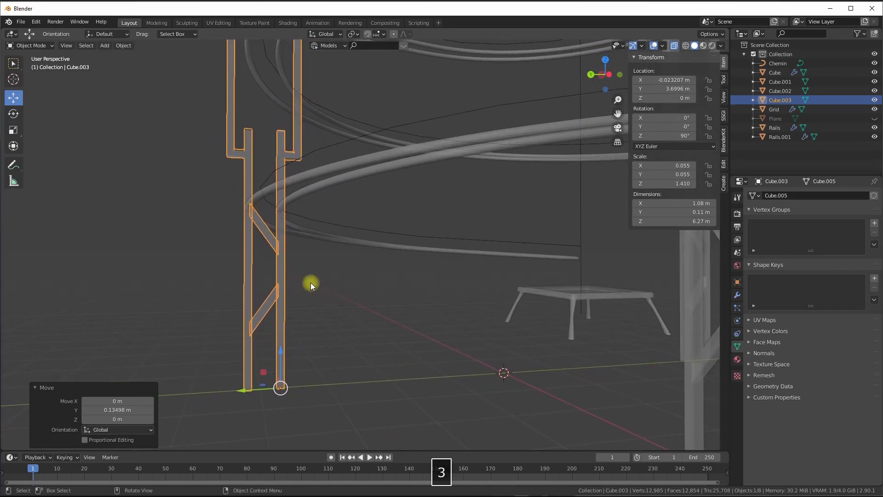
{"action": "scroll", "coordinate": [340, 281], "scroll_direction": "up", "scroll_amount": 2}
{"action": "middle_click_drag", "start_coordinate": [362, 277], "coordinate": [294, 327], "text": "shift"}
{"action": "key", "text": "Tab"}
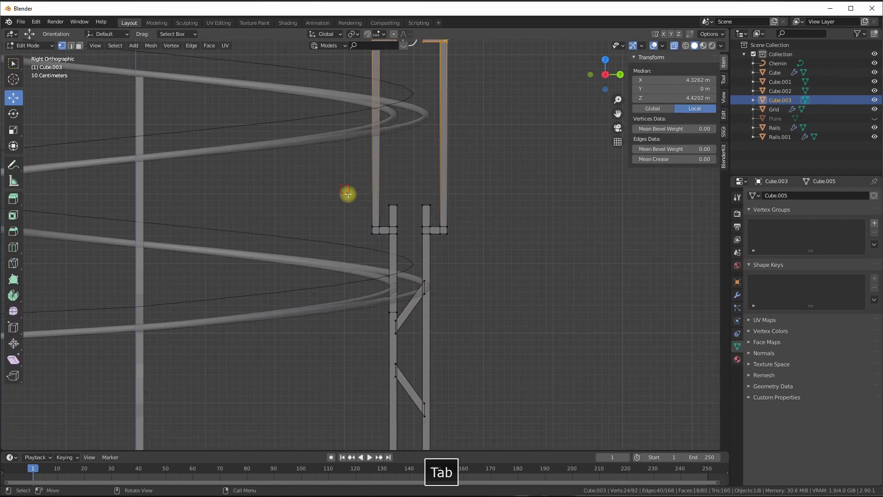
{"action": "left_click_drag", "start_coordinate": [347, 194], "coordinate": [463, 243]}
{"action": "key", "text": "g"}
{"action": "key", "text": "z"}
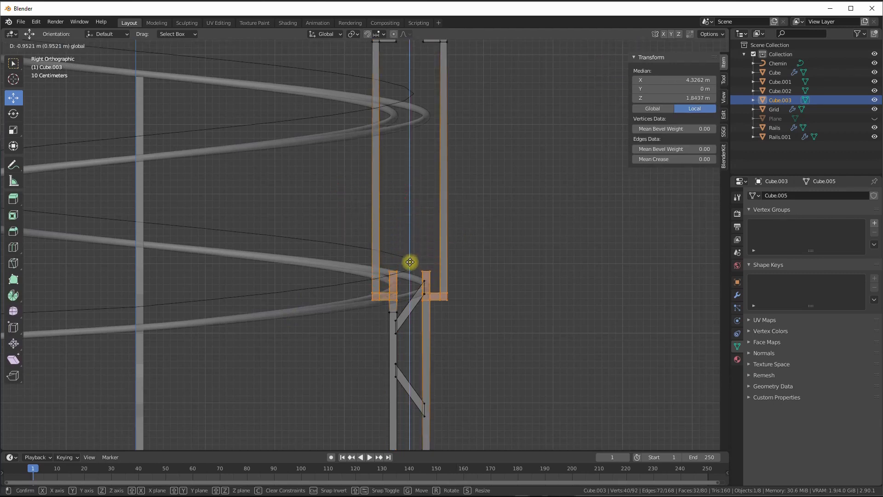
{"action": "left_click", "coordinate": [407, 275]}
- Nudge the selected post tops and lower brackets about 0.01 m further down to fit beneath the lower rails
{"action": "middle_click_drag", "start_coordinate": [419, 253], "coordinate": [120, 235]}
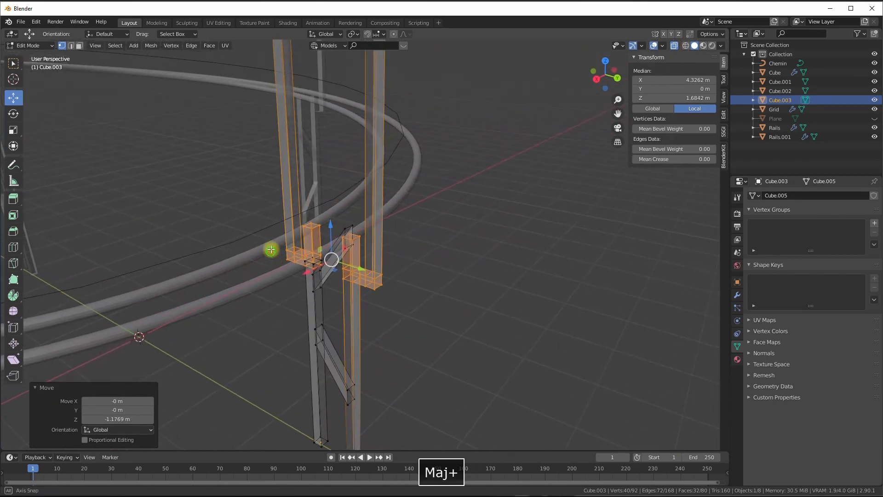
{"action": "middle_click_drag", "start_coordinate": [270, 250], "coordinate": [316, 205]}
{"action": "middle_click_drag", "start_coordinate": [206, 272], "coordinate": [364, 181], "text": "shift"}
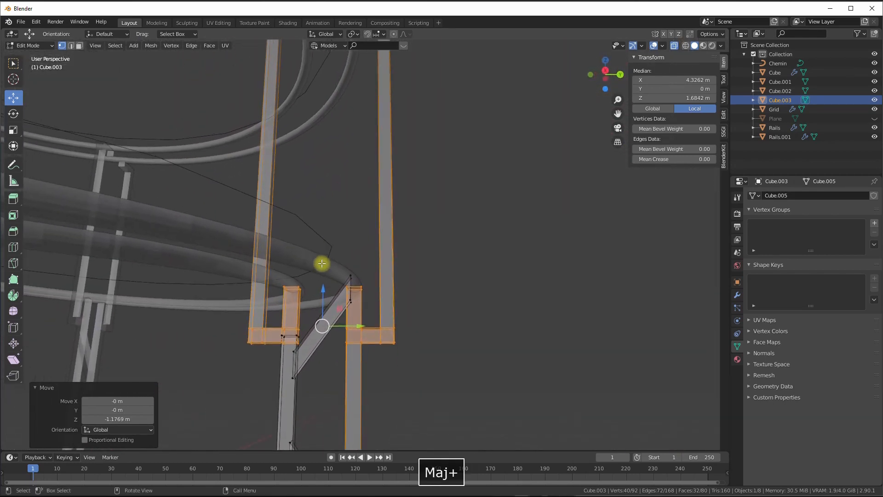
{"action": "key", "text": "g"}
{"action": "key", "text": "z"}
{"action": "left_click_drag", "start_coordinate": [325, 293], "coordinate": [323, 294]}
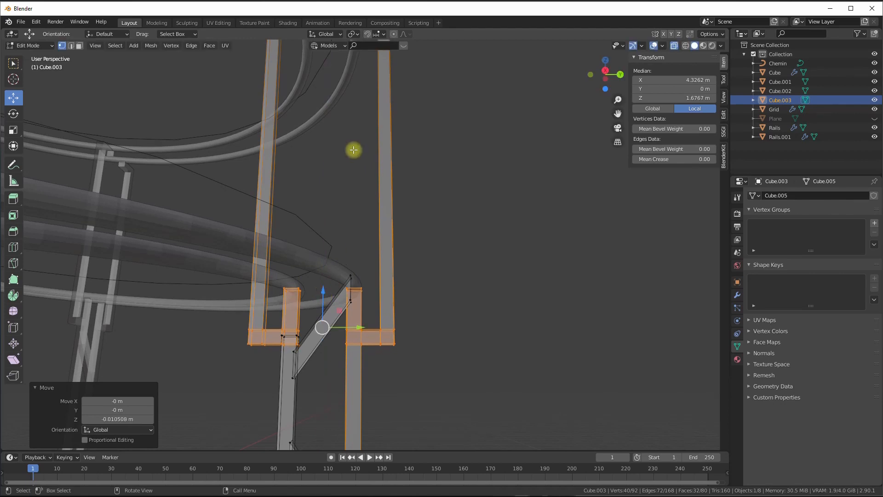
- Lower the copy's top bracket vertices about 1.35 m, adjust them slightly upward to the upper rails, and return to object mode
{"action": "scroll", "coordinate": [353, 150], "scroll_direction": "down", "scroll_amount": 4}
{"action": "middle_click_drag", "start_coordinate": [339, 124], "coordinate": [294, 152]}
{"action": "left_click_drag", "start_coordinate": [251, 87], "coordinate": [426, 167]}
{"action": "left_click_drag", "start_coordinate": [322, 102], "coordinate": [320, 193]}
{"action": "middle_click_drag", "start_coordinate": [320, 183], "coordinate": [320, 207]}
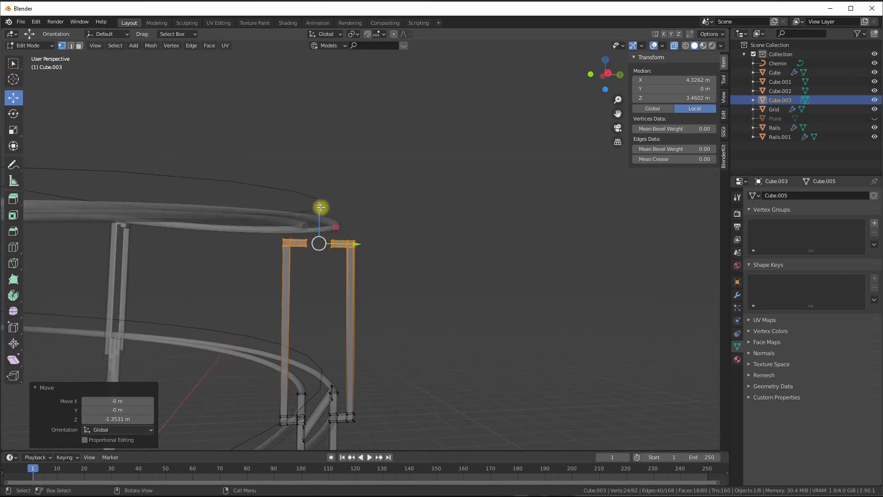
{"action": "left_click_drag", "start_coordinate": [320, 209], "coordinate": [320, 196]}
{"action": "middle_click_drag", "start_coordinate": [345, 230], "coordinate": [341, 256]}
{"action": "key", "text": "Tab"}
- Duplicate this support and move the copy to about X 3.31 m, Y -3.76 m, near the table-like frame at the track's end
{"action": "scroll", "coordinate": [341, 264], "scroll_direction": "down", "scroll_amount": 3}
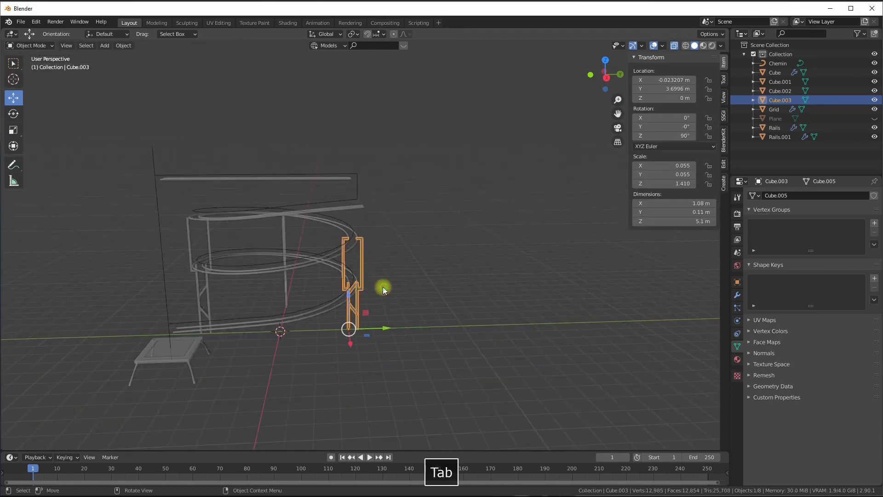
{"action": "middle_click_drag", "start_coordinate": [384, 288], "coordinate": [405, 277]}
{"action": "middle_click_drag", "start_coordinate": [366, 305], "coordinate": [371, 219]}
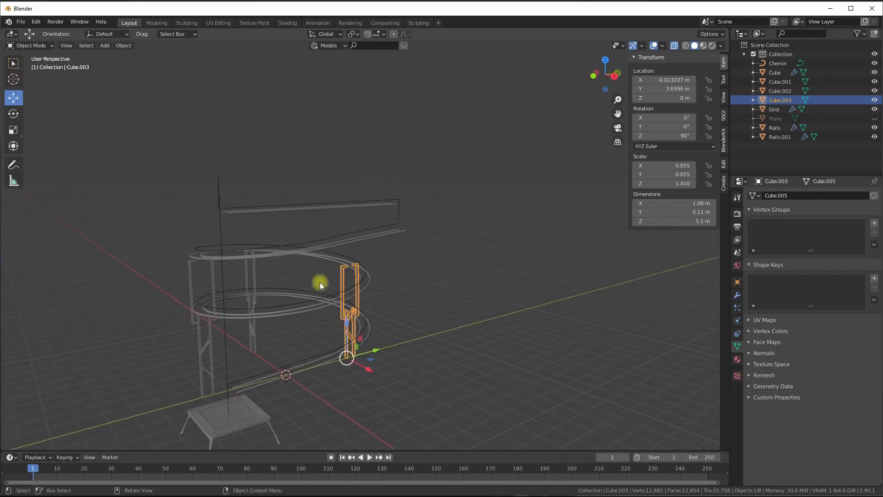
{"action": "middle_click_drag", "start_coordinate": [321, 284], "coordinate": [291, 354]}
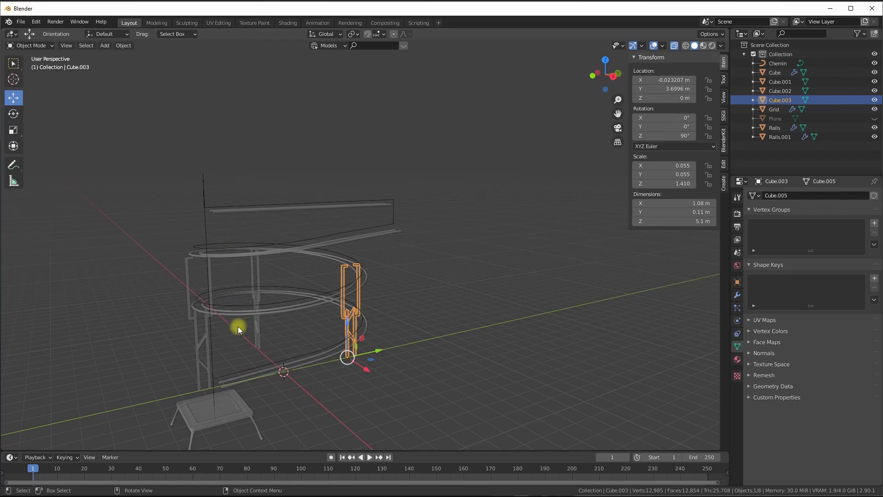
{"action": "middle_click_drag", "start_coordinate": [238, 327], "coordinate": [309, 300]}
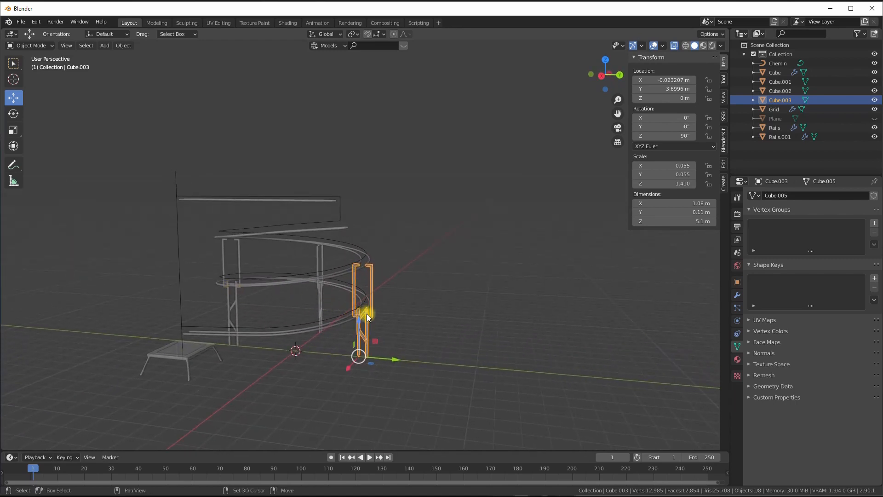
{"action": "key", "text": "shift+d"}
{"action": "right_click", "coordinate": [376, 346]}
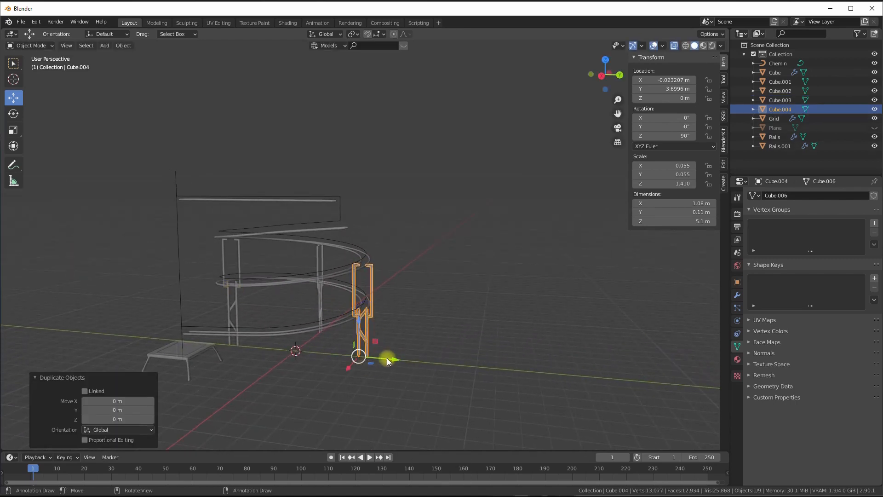
{"action": "left_click_drag", "start_coordinate": [402, 359], "coordinate": [300, 346]}
{"action": "middle_click_drag", "start_coordinate": [300, 346], "coordinate": [308, 328]}
{"action": "left_click_drag", "start_coordinate": [308, 328], "coordinate": [260, 332]}
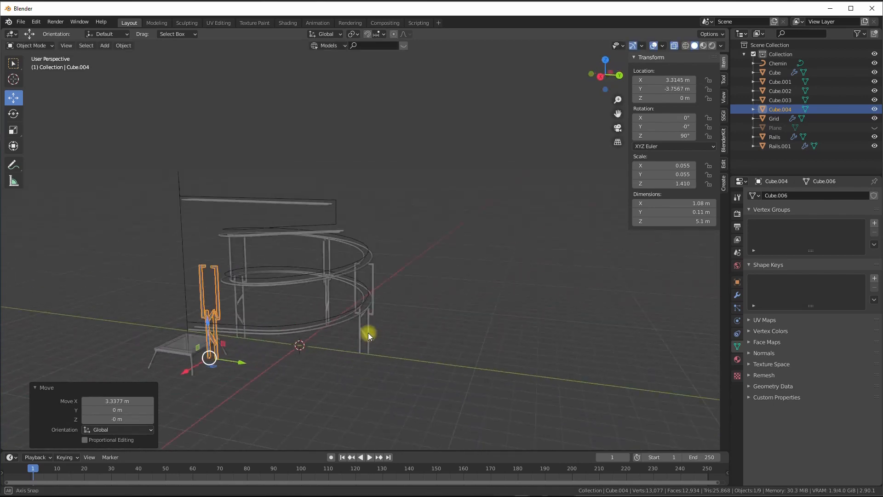
- Shift the newest copy about 0.73 m along Y and rotate it 90° about Z
{"action": "middle_click_drag", "start_coordinate": [367, 332], "coordinate": [409, 330]}
{"action": "left_click_drag", "start_coordinate": [246, 384], "coordinate": [265, 388]}
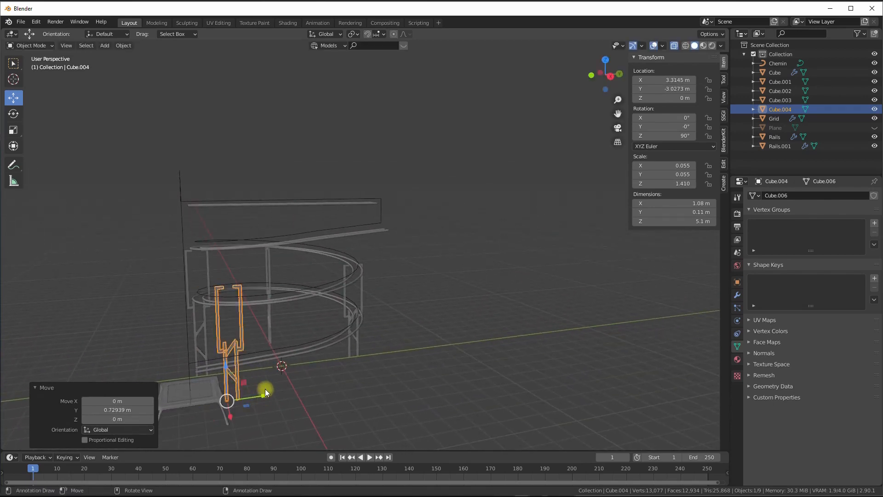
{"action": "middle_click_drag", "start_coordinate": [265, 389], "coordinate": [346, 366]}
{"action": "key", "text": "r"}
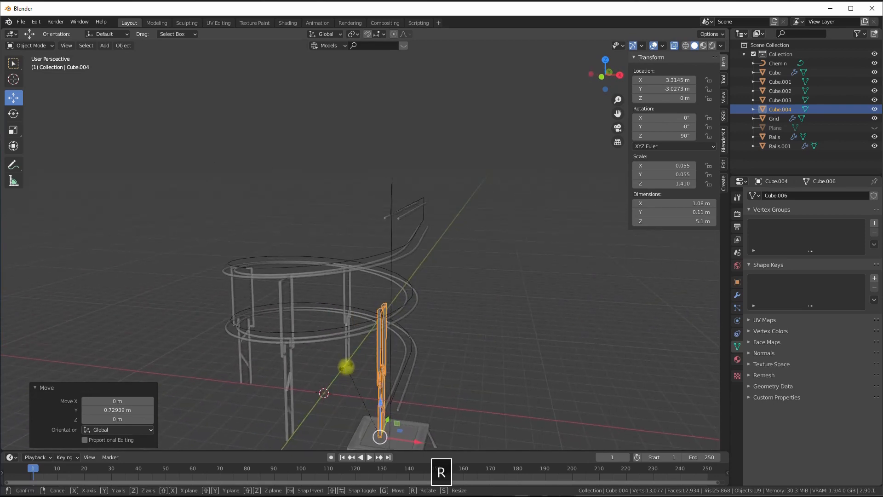
{"action": "key", "text": "z"}
{"action": "key", "text": "0"}
{"action": "key", "text": "Return"}
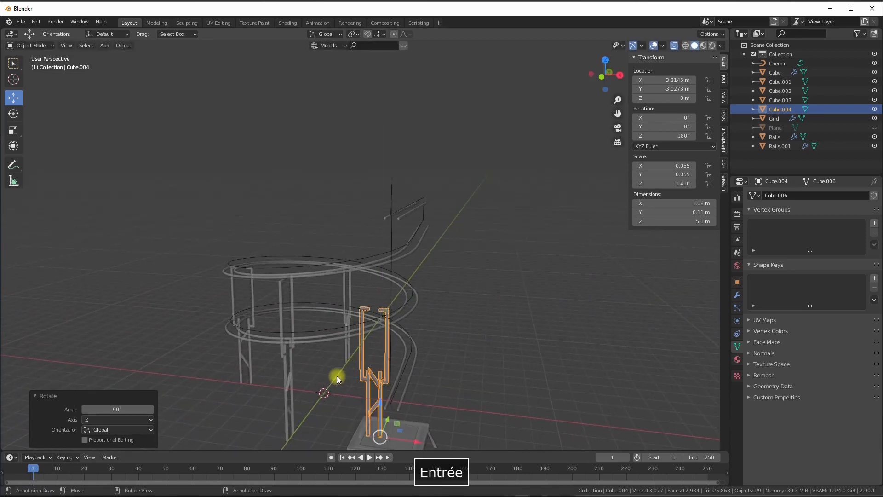
- Move the rotated copy about 0.91 m along X towards the end section of the rails
{"action": "middle_click_drag", "start_coordinate": [337, 376], "coordinate": [370, 273], "text": "shift"}
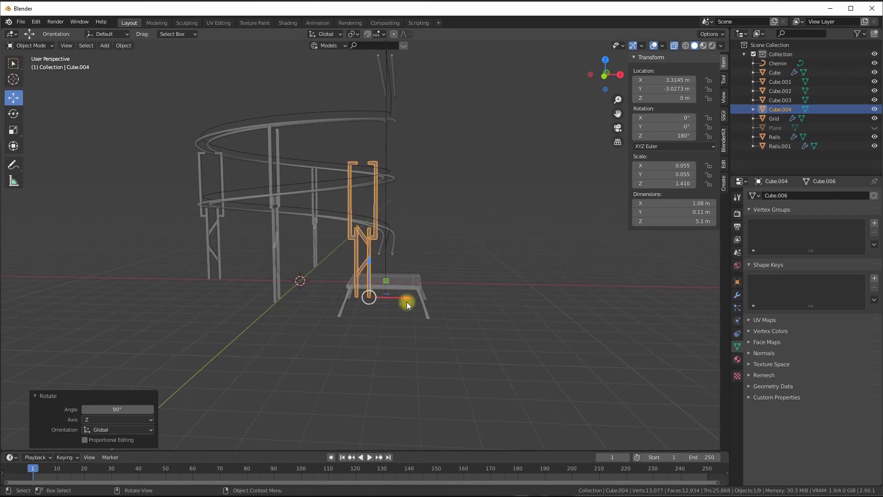
{"action": "key", "text": "g"}
{"action": "left_click_drag", "start_coordinate": [435, 302], "coordinate": [434, 302]}
- On the support Cube.003, select both linked diagonal braces, lower them about 0.53 m, and return to object mode
{"action": "middle_click_drag", "start_coordinate": [358, 273], "coordinate": [289, 235]}
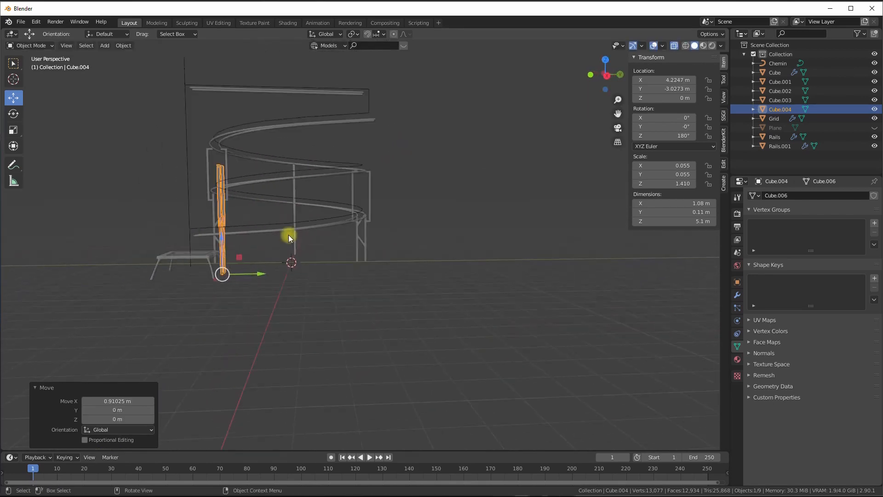
{"action": "scroll", "coordinate": [335, 230], "scroll_direction": "up", "scroll_amount": 7}
{"action": "middle_click_drag", "start_coordinate": [349, 181], "coordinate": [322, 158], "text": "shift"}
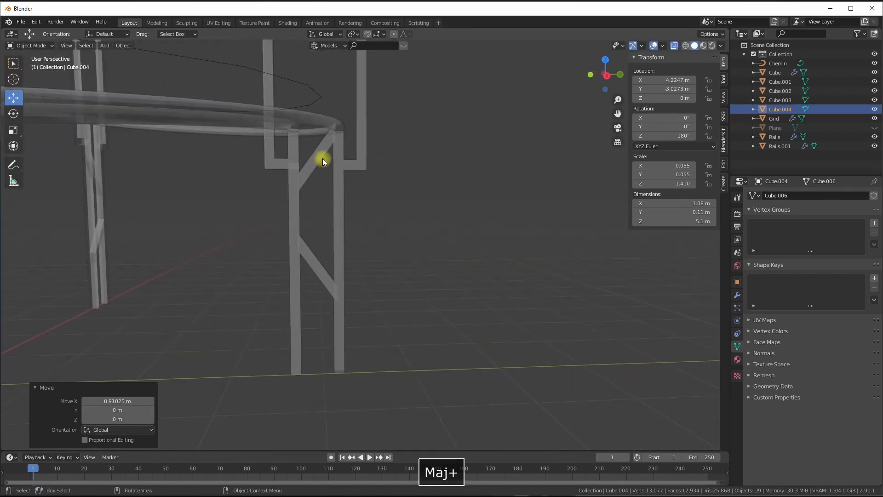
{"action": "left_click", "coordinate": [316, 154]}
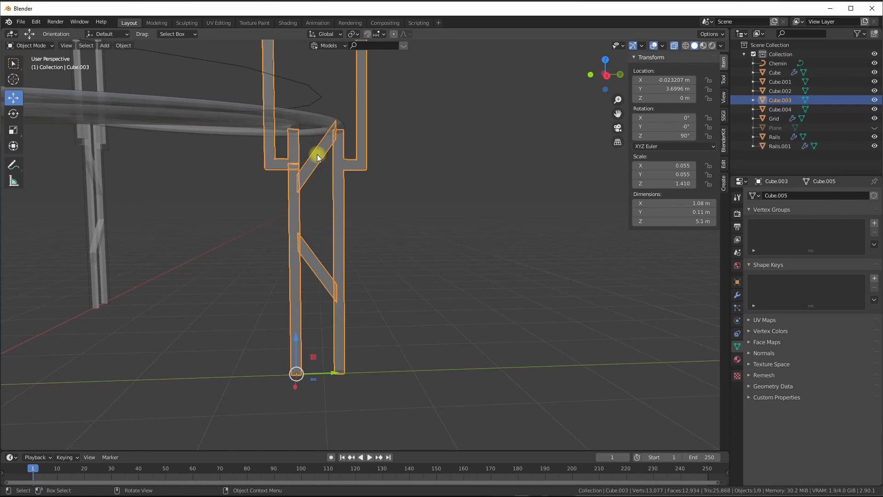
{"action": "key", "text": "Tab"}
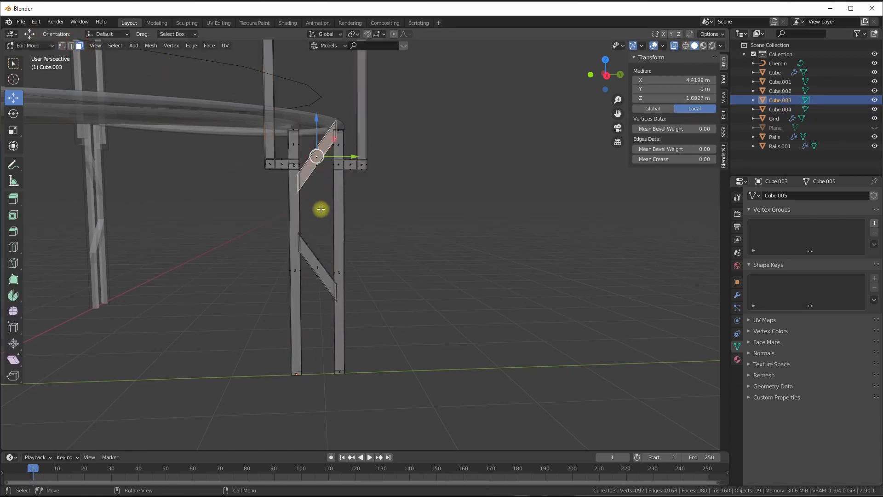
{"action": "left_click", "coordinate": [314, 261], "text": "shift"}
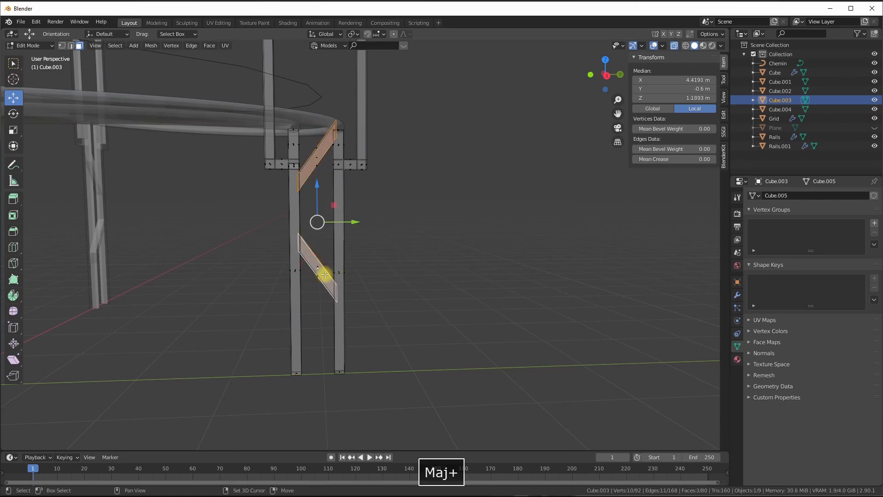
{"action": "key", "text": "ctrl+l"}
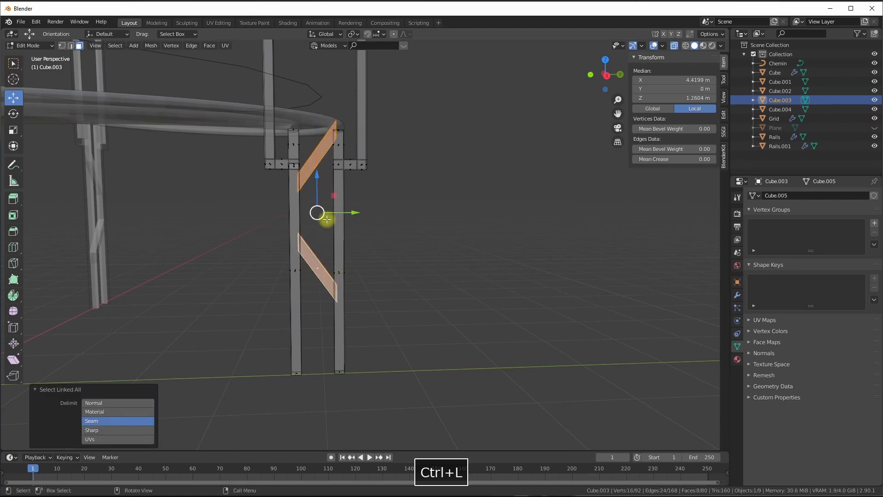
{"action": "left_click_drag", "start_coordinate": [316, 176], "coordinate": [315, 229]}
{"action": "scroll", "coordinate": [315, 216], "scroll_direction": "up", "scroll_amount": 1}
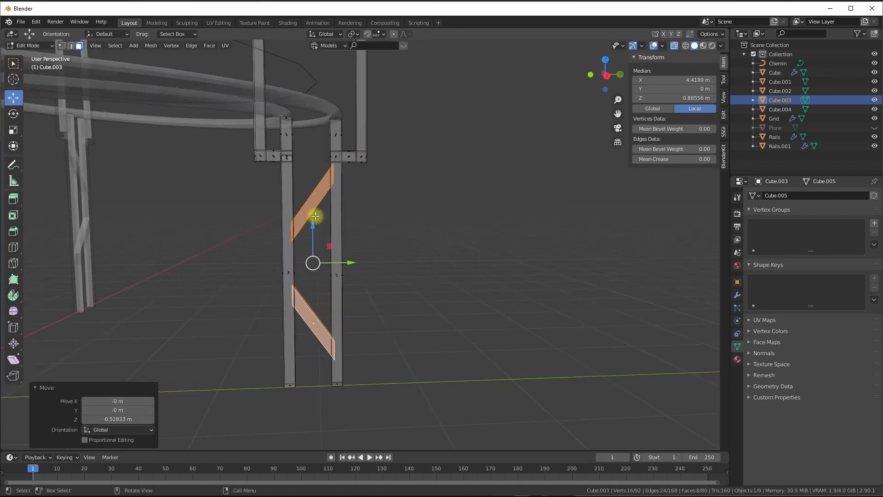
{"action": "key", "text": "Tab"}
- Shift the rotated support near the table-like frame about 0.33 m along Y and -0.01 m along X
{"action": "scroll", "coordinate": [313, 219], "scroll_direction": "down", "scroll_amount": 5}
{"action": "middle_click_drag", "start_coordinate": [258, 236], "coordinate": [164, 237]}
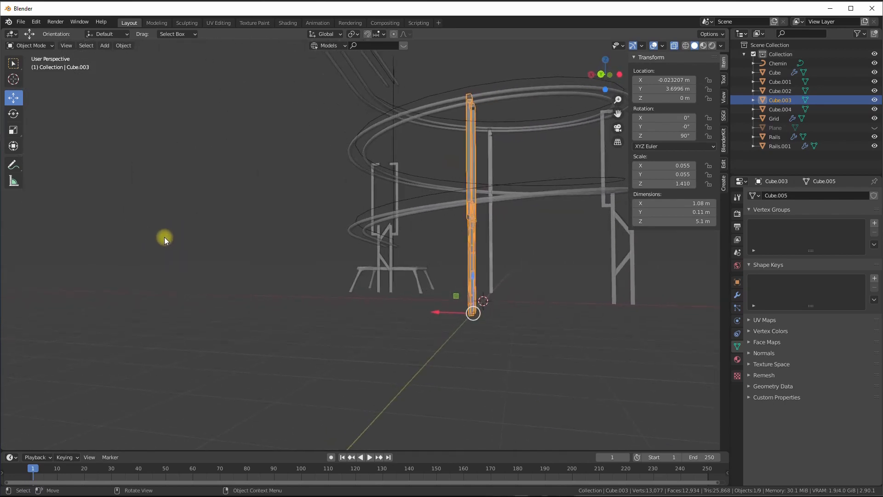
{"action": "middle_click_drag", "start_coordinate": [312, 271], "coordinate": [363, 269], "text": "shift"}
{"action": "middle_click_drag", "start_coordinate": [314, 268], "coordinate": [392, 279]}
{"action": "middle_click_drag", "start_coordinate": [223, 246], "coordinate": [302, 298]}
{"action": "left_click", "coordinate": [263, 264]}
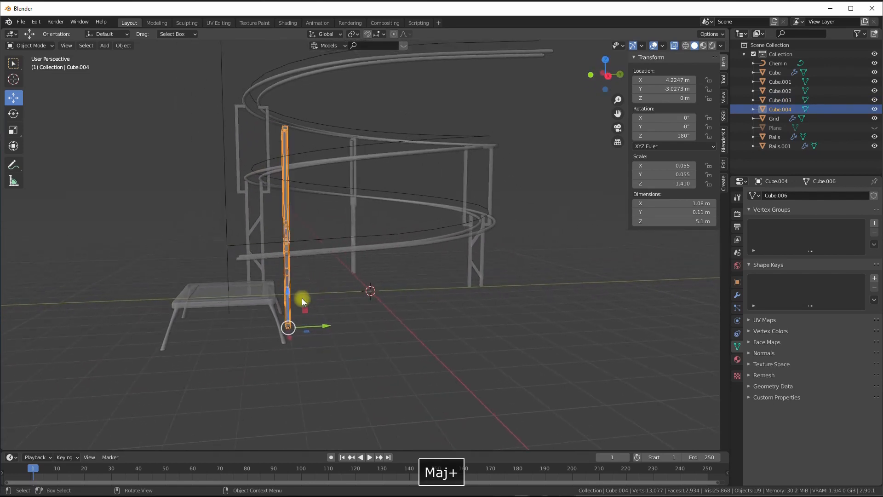
{"action": "left_click_drag", "start_coordinate": [314, 324], "coordinate": [334, 325]}
{"action": "middle_click_drag", "start_coordinate": [333, 325], "coordinate": [313, 346]}
{"action": "left_click_drag", "start_coordinate": [248, 424], "coordinate": [252, 424]}
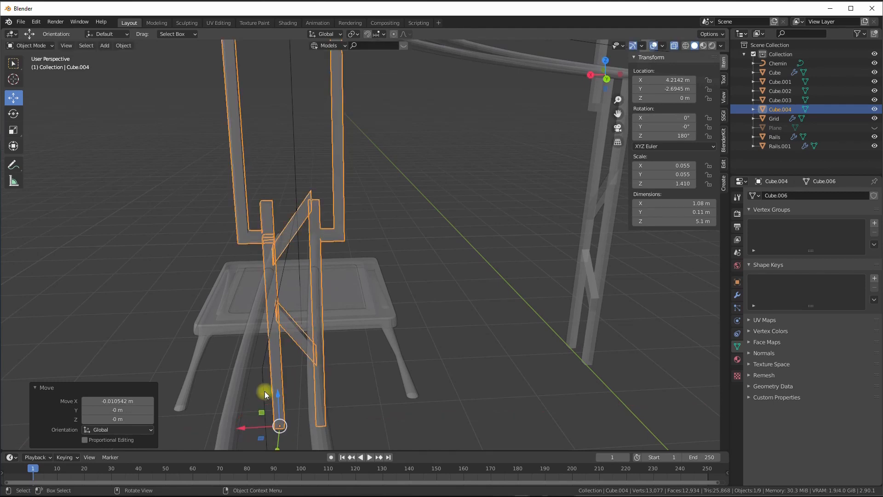
- On the support Cube.004, select the whole lower diagonal brace and lower it to a local Z of about 0.53 m
{"action": "middle_click_drag", "start_coordinate": [264, 391], "coordinate": [277, 313]}
{"action": "key", "text": "Tab"}
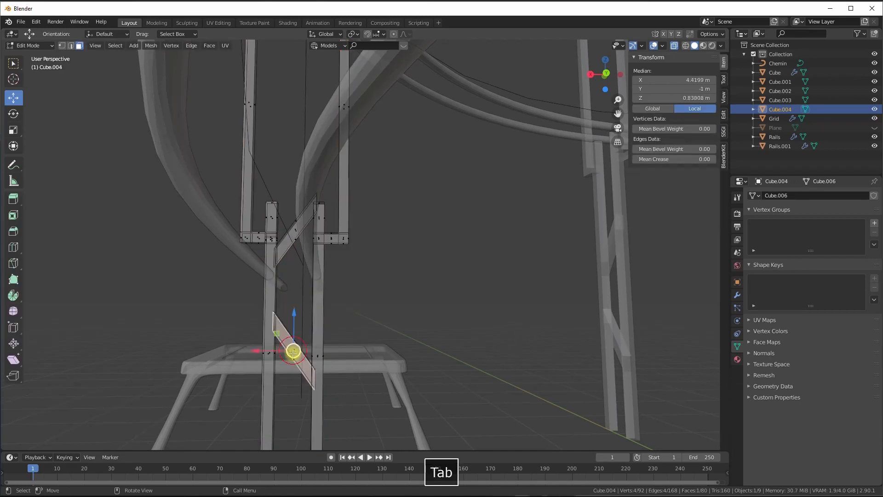
{"action": "key", "text": "ctrl+l"}
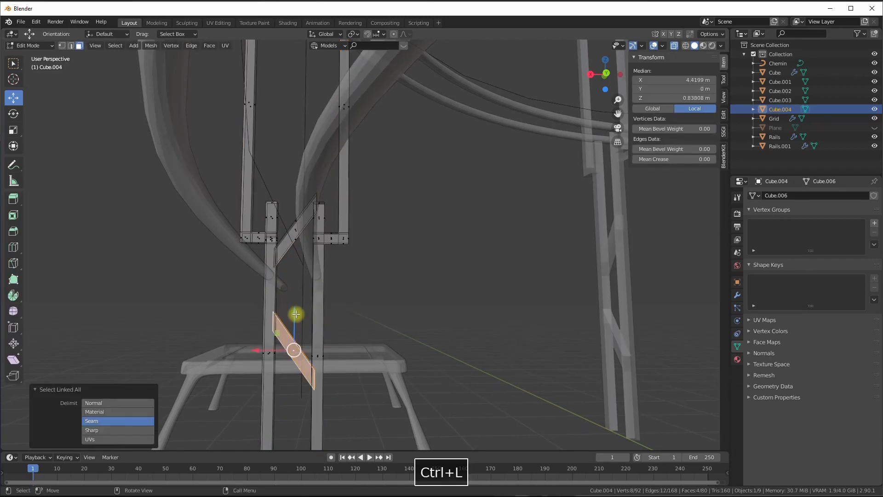
{"action": "left_click_drag", "start_coordinate": [296, 314], "coordinate": [290, 360]}
- Select the whole upper diagonal brace between the short legs of Cube.004 and delete it
{"action": "left_click", "coordinate": [294, 234]}
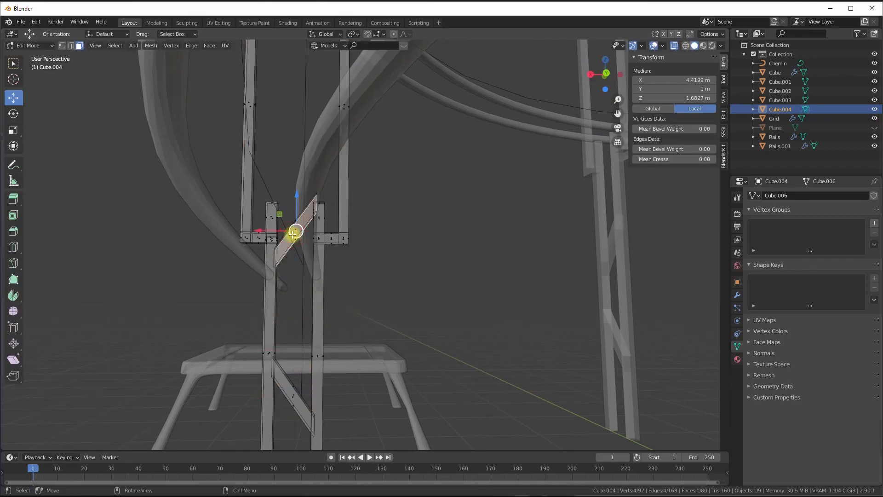
{"action": "key", "text": "ctrl+l"}
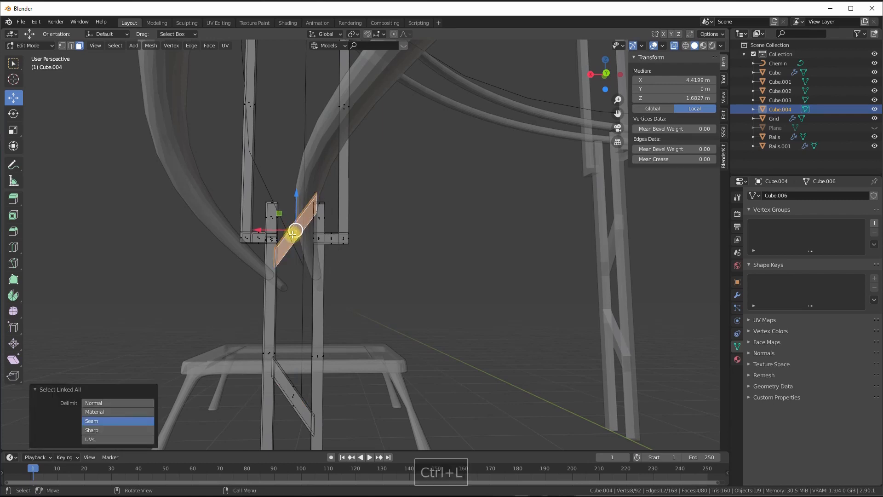
{"action": "key", "text": "x"}
{"action": "left_click", "coordinate": [276, 240]}
{"action": "middle_click_drag", "start_coordinate": [266, 251], "coordinate": [290, 255]}
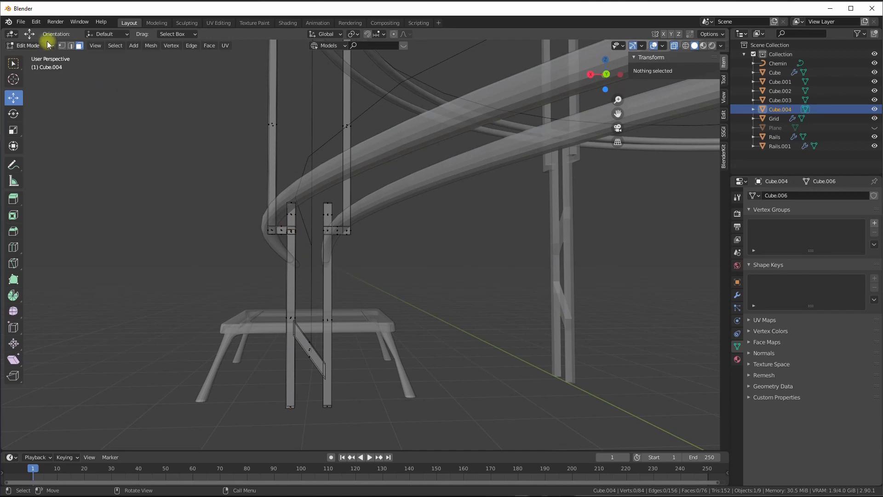
- Lower the leg tops and middle brackets of Cube.004 about 0.76 m along Z to match the lowest rail
{"action": "left_click_drag", "start_coordinate": [246, 180], "coordinate": [366, 249]}
{"action": "key", "text": "g"}
{"action": "key", "text": "z"}
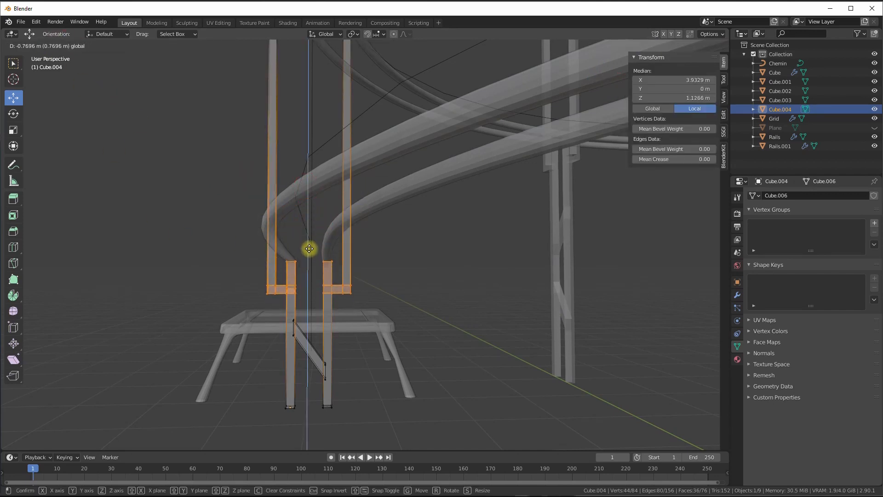
{"action": "left_click", "coordinate": [310, 244]}
{"action": "middle_click_drag", "start_coordinate": [315, 222], "coordinate": [352, 232]}
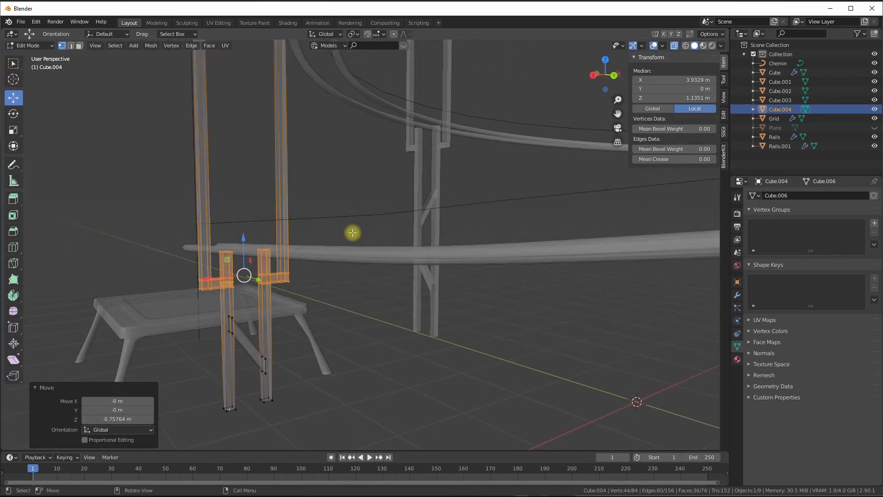
{"action": "key", "text": "g"}
{"action": "key", "text": "z"}
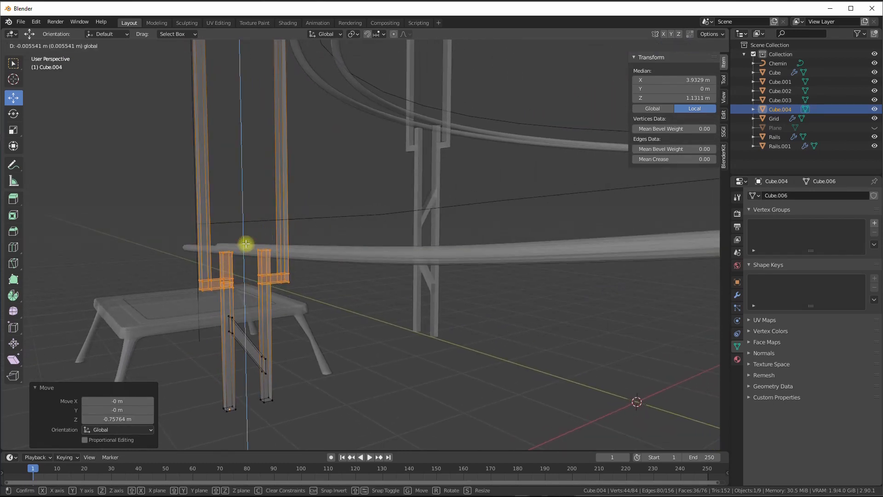
{"action": "left_click", "coordinate": [246, 243]}
- Select the top bracket section of Cube.004 and raise it about 3.42 m along Z to the highest rails
{"action": "middle_click_drag", "start_coordinate": [302, 199], "coordinate": [321, 253]}
{"action": "left_click_drag", "start_coordinate": [268, 164], "coordinate": [379, 221]}
{"action": "middle_click_drag", "start_coordinate": [365, 197], "coordinate": [326, 207]}
{"action": "left_click_drag", "start_coordinate": [326, 207], "coordinate": [326, 141]}
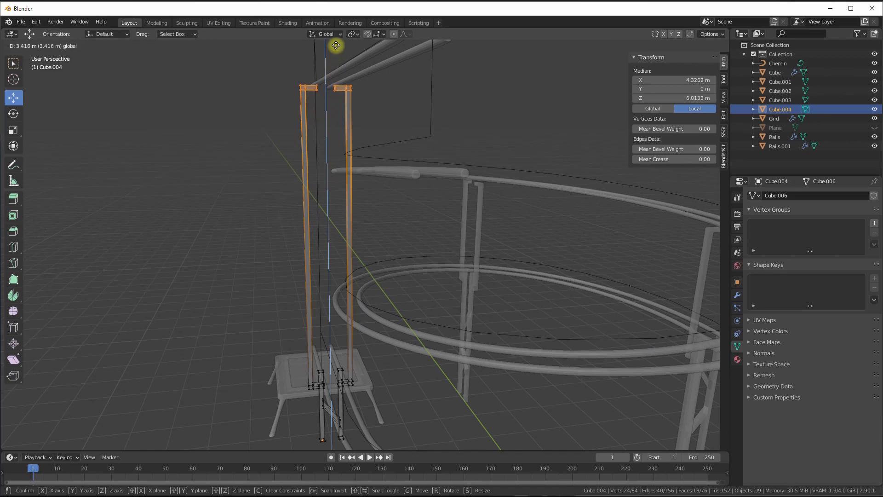
{"action": "left_click_drag", "start_coordinate": [336, 46], "coordinate": [337, 46]}
- Shift the inner end face of one top bracket arm of Cube.004 along X, and return to object mode
{"action": "middle_click_drag", "start_coordinate": [354, 69], "coordinate": [292, 178]}
{"action": "scroll", "coordinate": [291, 177], "scroll_direction": "up", "scroll_amount": 4}
{"action": "middle_click_drag", "start_coordinate": [228, 158], "coordinate": [281, 171], "text": "shift"}
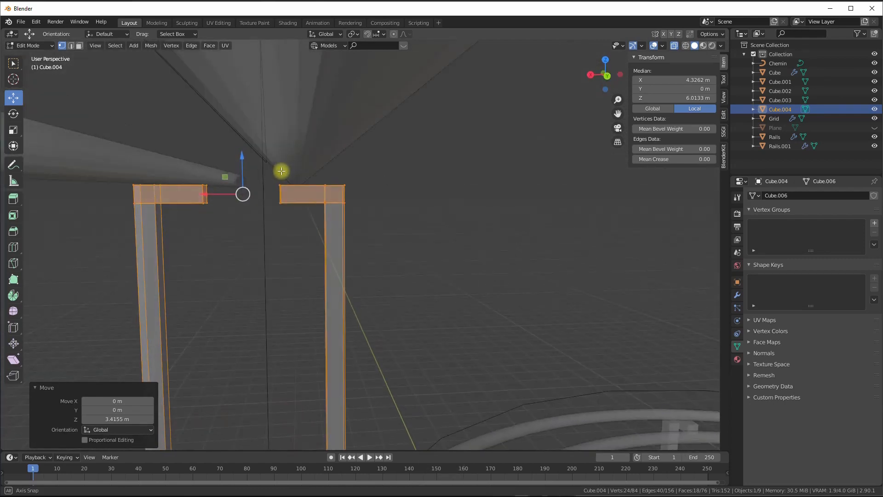
{"action": "left_click", "coordinate": [79, 46]}
{"action": "left_click", "coordinate": [208, 198]}
{"action": "middle_click_drag", "start_coordinate": [240, 191], "coordinate": [225, 233]}
{"action": "left_click_drag", "start_coordinate": [163, 226], "coordinate": [186, 221]}
{"action": "middle_click_drag", "start_coordinate": [219, 248], "coordinate": [293, 223]}
{"action": "key", "text": "Tab"}
{"action": "scroll", "coordinate": [294, 225], "scroll_direction": "up", "scroll_amount": 6}
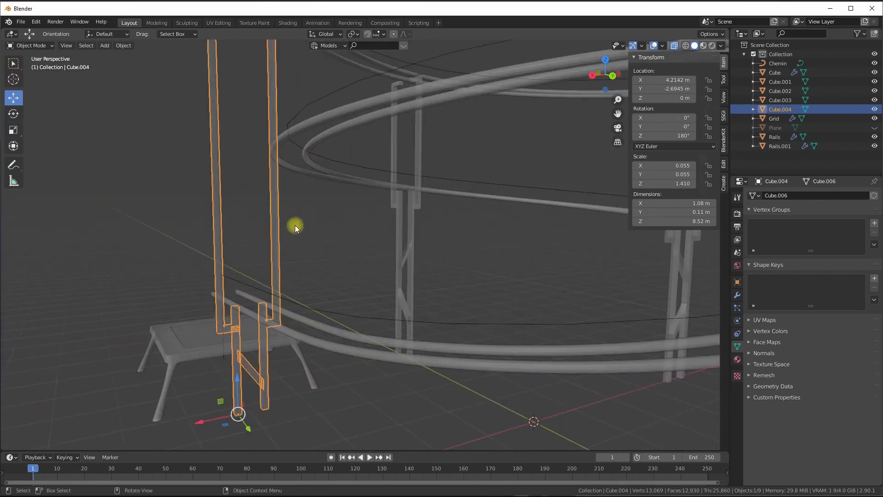
- Duplicate the remaining diagonal brace of Cube.004 and raise the copy about 2.9 m along Z between the tall posts
{"action": "middle_click_drag", "start_coordinate": [253, 256], "coordinate": [281, 271]}
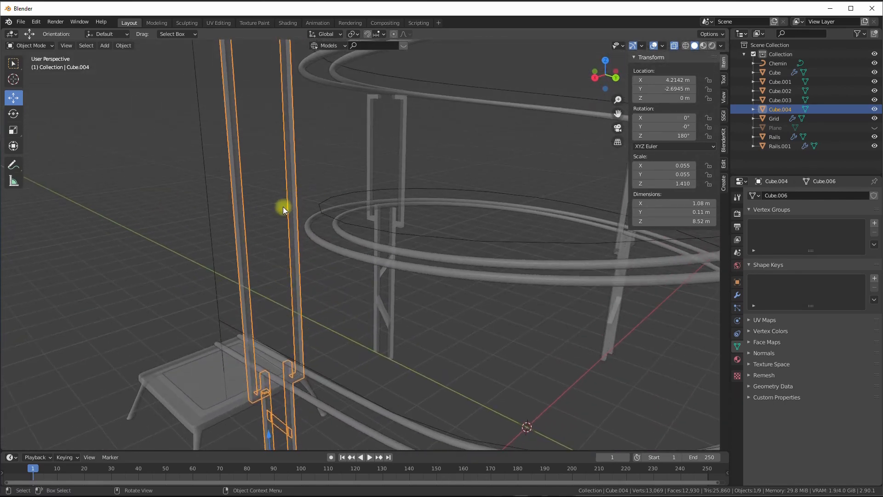
{"action": "middle_click_drag", "start_coordinate": [283, 208], "coordinate": [240, 249]}
{"action": "mouse_move", "coordinate": [261, 352]}
{"action": "middle_mouse_down", "text": "shift"}
{"action": "mouse_move", "coordinate": [247, 325]}
{"action": "mouse_move", "coordinate": [256, 349]}
{"action": "middle_mouse_up", "text": "shift"}
{"action": "key", "text": "Tab"}
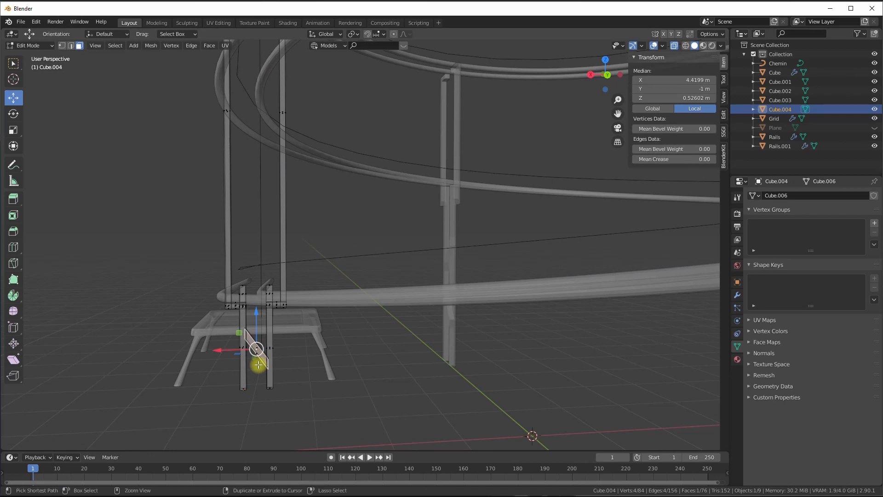
{"action": "key", "text": "ctrl+l"}
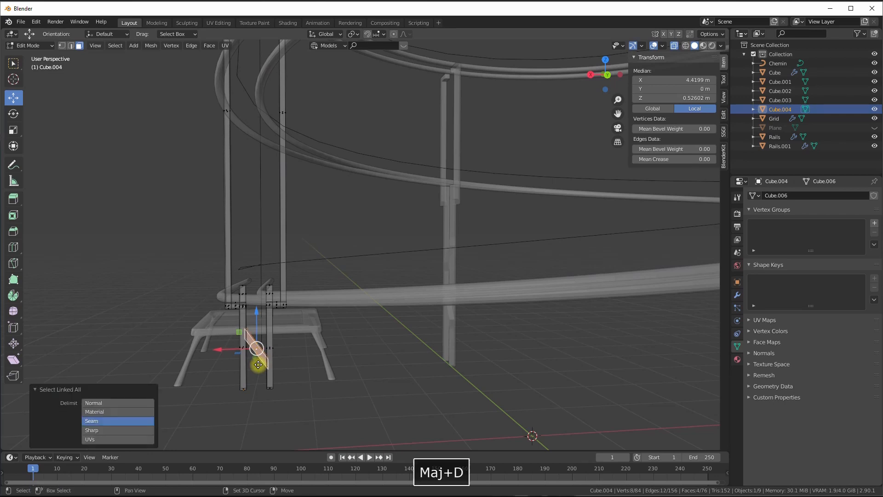
{"action": "key", "text": "shift+d"}
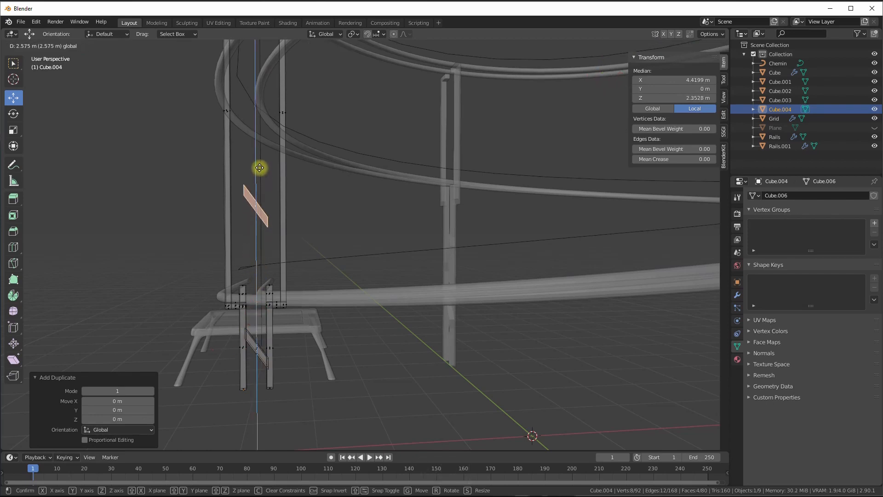
{"action": "left_click", "coordinate": [257, 167]}
{"action": "scroll", "coordinate": [253, 179], "scroll_direction": "up", "scroll_amount": 3}
{"action": "middle_click_drag", "start_coordinate": [252, 184], "coordinate": [275, 223], "text": "shift"}
- In front orthographic view, move the copied brace's lower end vertices about -0.26 m along X and -0.39 m along Z onto the post
{"action": "key", "text": "3"}
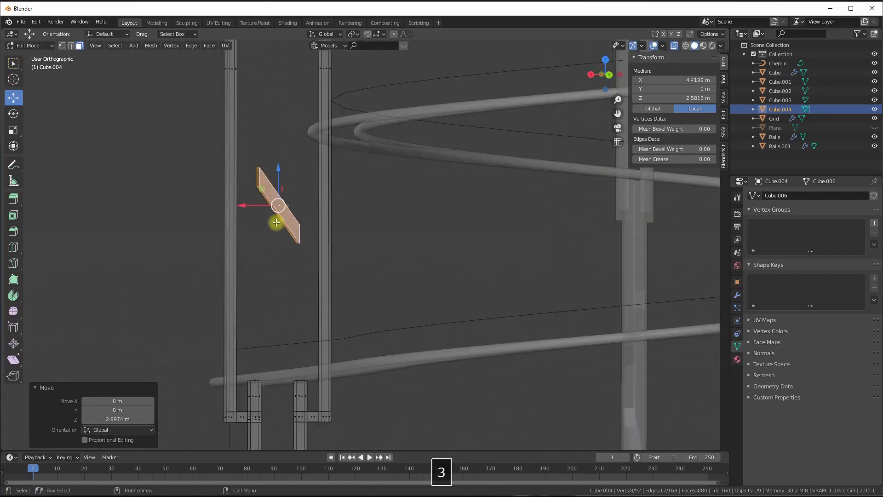
{"action": "key", "text": "1"}
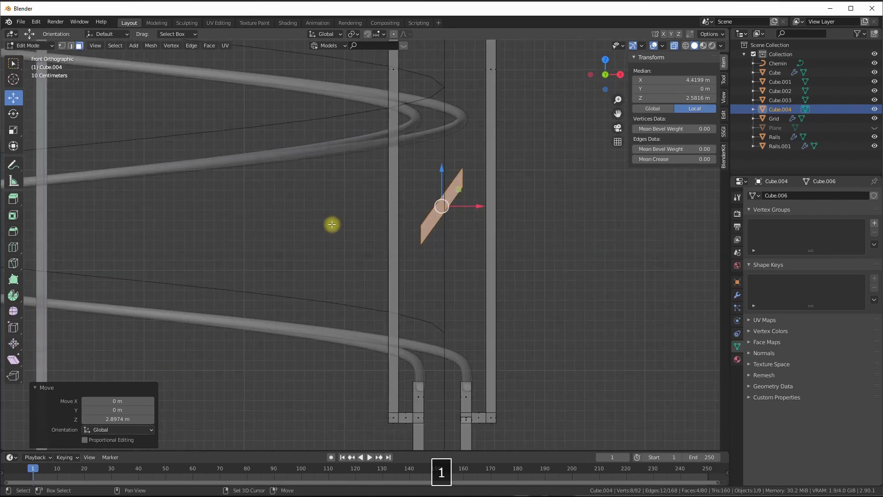
{"action": "middle_click_drag", "start_coordinate": [332, 225], "coordinate": [271, 204], "text": "shift"}
{"action": "scroll", "coordinate": [262, 234], "scroll_direction": "up", "scroll_amount": 3}
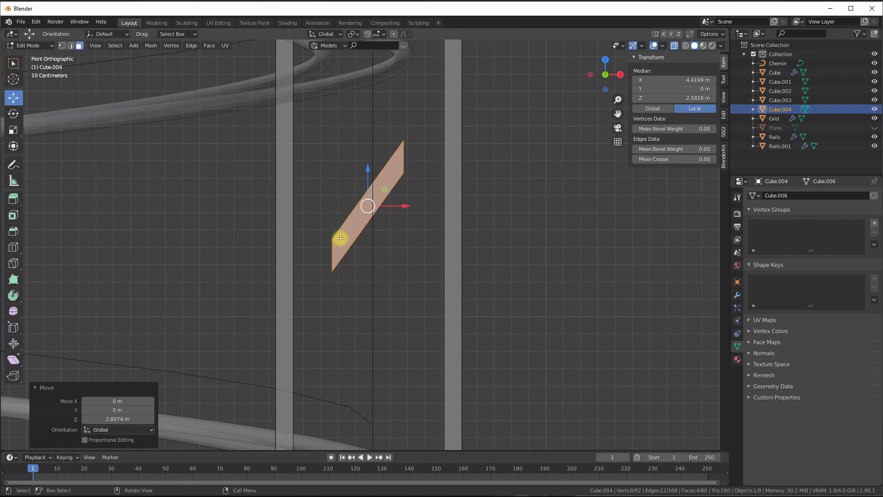
{"action": "key", "text": "Tab"}
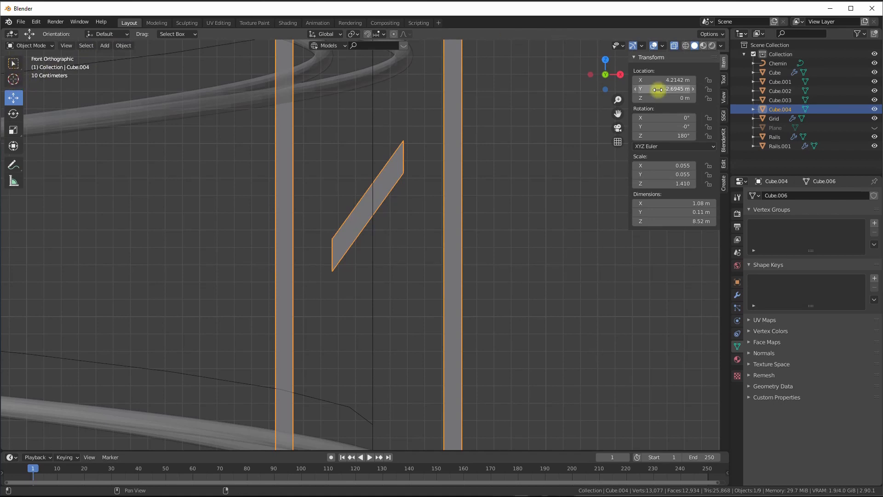
{"action": "key", "text": "Tab"}
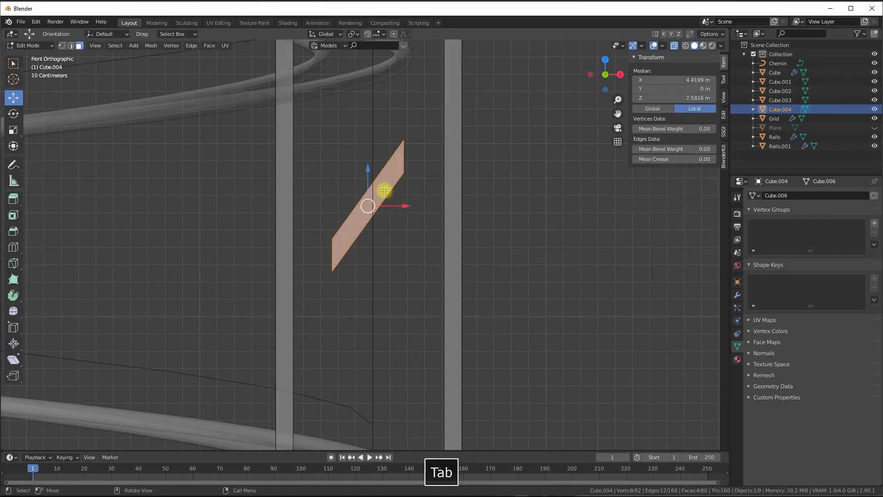
{"action": "left_click", "coordinate": [60, 45]}
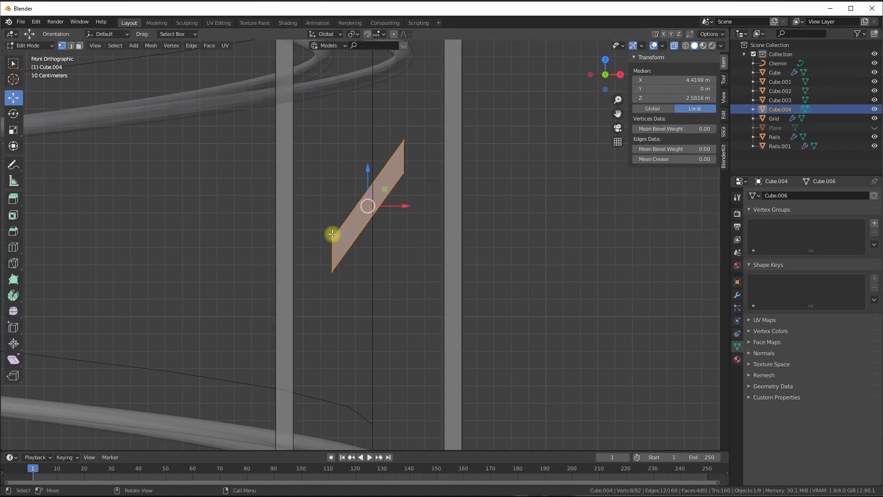
{"action": "left_click_drag", "start_coordinate": [321, 217], "coordinate": [343, 313]}
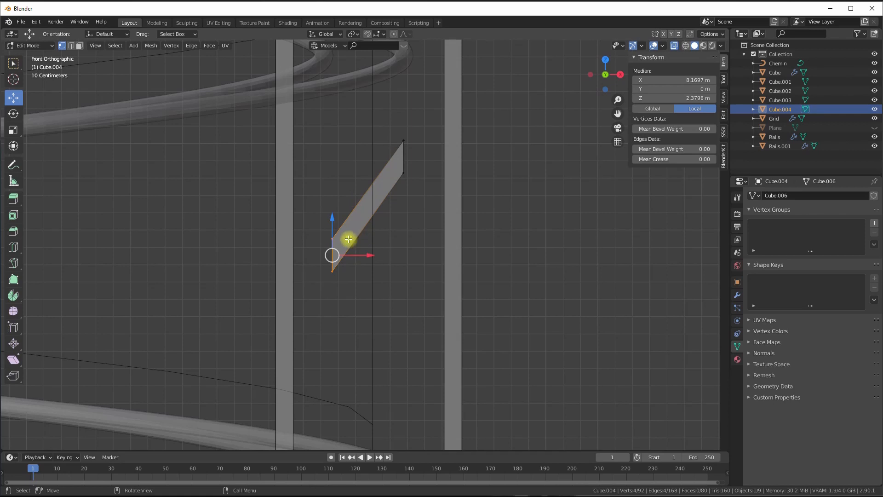
{"action": "left_click_drag", "start_coordinate": [348, 239], "coordinate": [341, 250]}
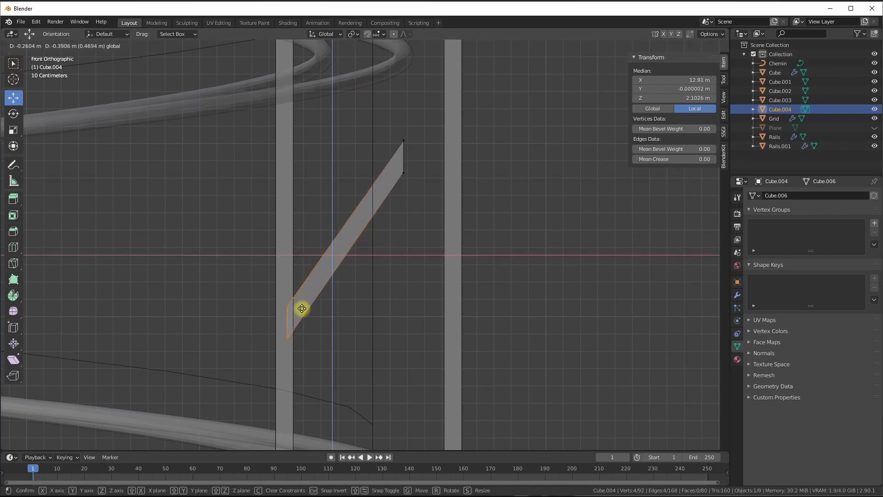
{"action": "left_click_drag", "start_coordinate": [302, 308], "coordinate": [304, 307]}
- Move the copied brace's upper end vertices about 0.27 m along X and 0.44 m along Z onto the opposite post
{"action": "left_click_drag", "start_coordinate": [391, 134], "coordinate": [416, 194]}
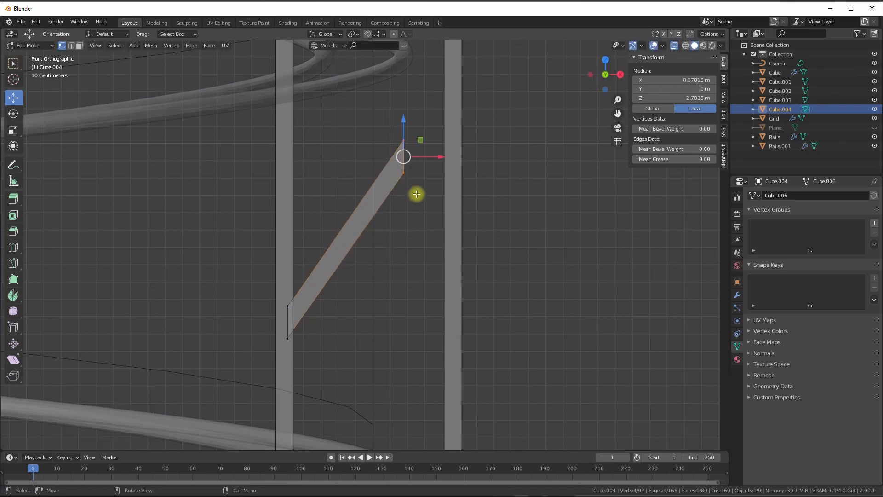
{"action": "left_click_drag", "start_coordinate": [421, 139], "coordinate": [457, 81]}
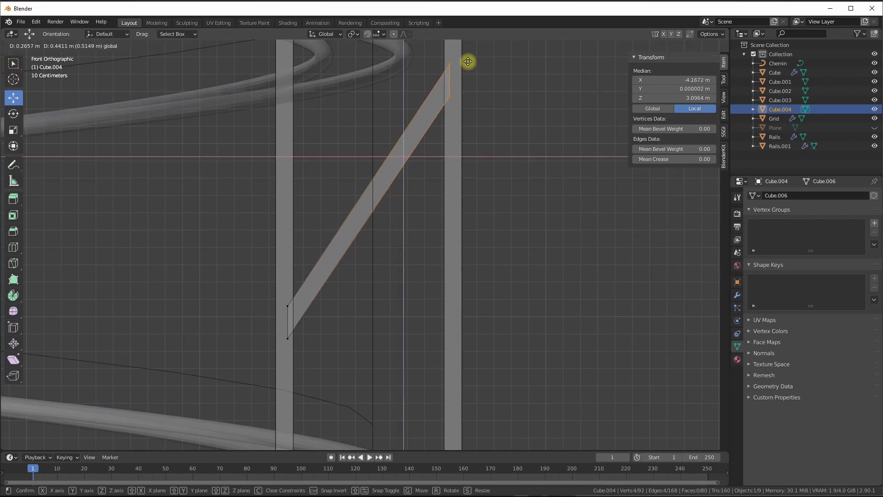
{"action": "left_click_drag", "start_coordinate": [468, 61], "coordinate": [467, 61]}
{"action": "middle_click_drag", "start_coordinate": [458, 175], "coordinate": [428, 220]}
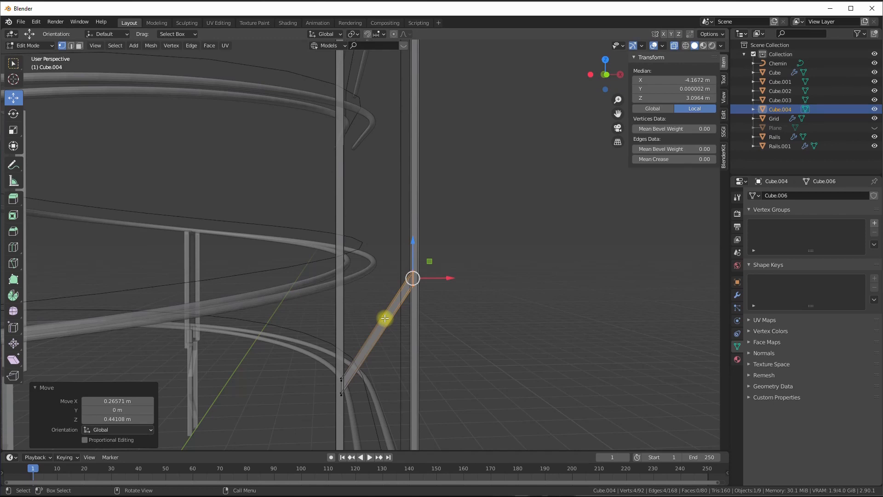
- Duplicate the lengthened brace and raise the copy about 2.24 m along Z between the tall posts
{"action": "left_click", "coordinate": [80, 45]}
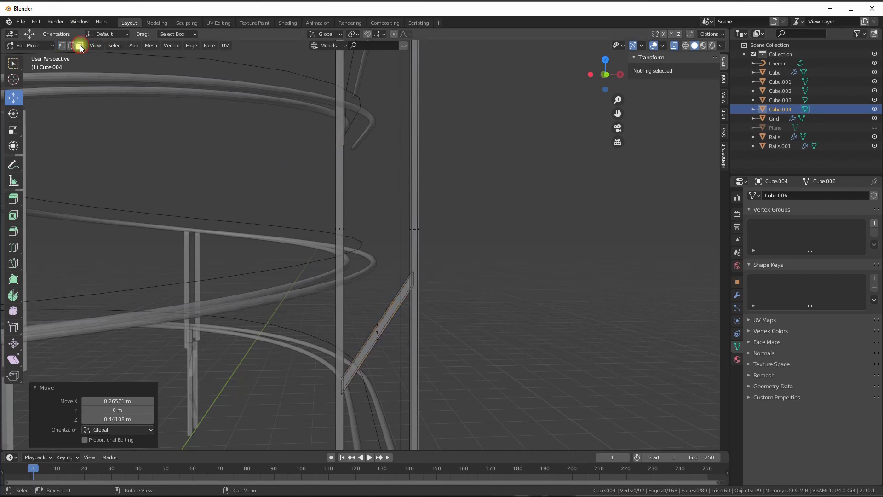
{"action": "left_click", "coordinate": [390, 344]}
{"action": "key", "text": "ctrl+l"}
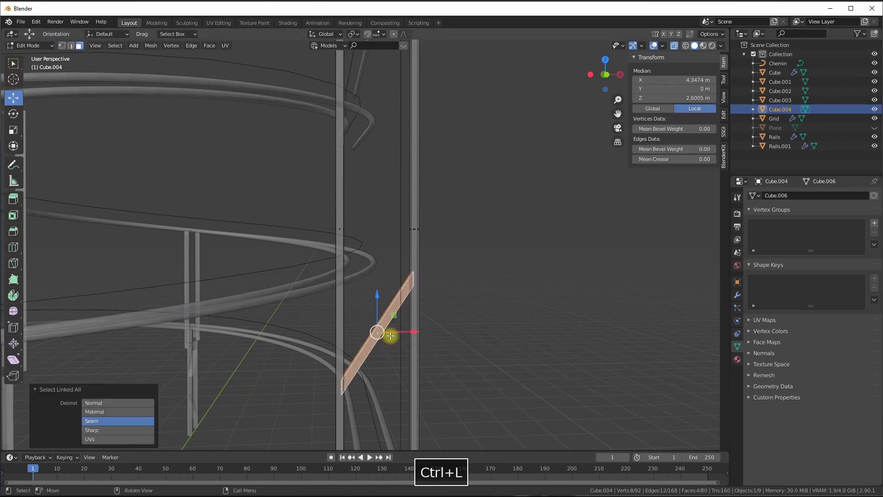
{"action": "key", "text": "shift+d"}
{"action": "right_click", "coordinate": [387, 336]}
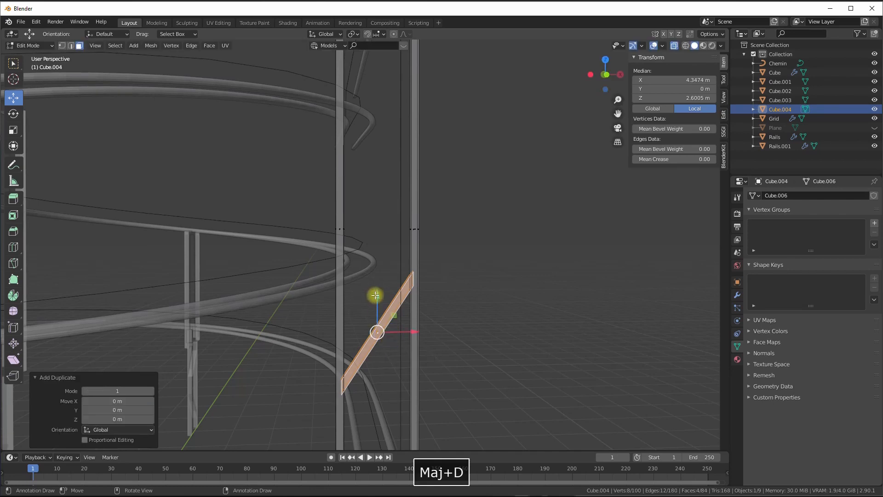
{"action": "left_click_drag", "start_coordinate": [375, 295], "coordinate": [404, 138]}
{"action": "left_click", "coordinate": [406, 119]}
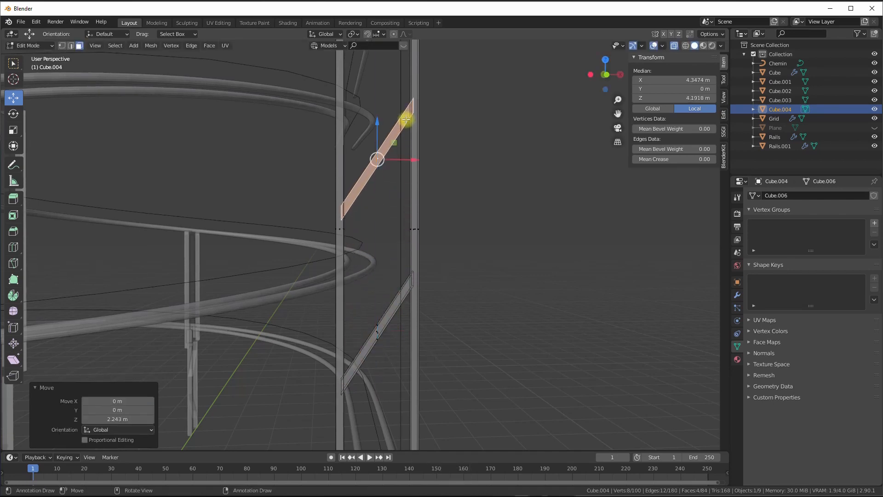
- Mirror the raised brace copy by scaling it by -1 along X
{"action": "key", "text": "s"}
{"action": "key", "text": "x"}
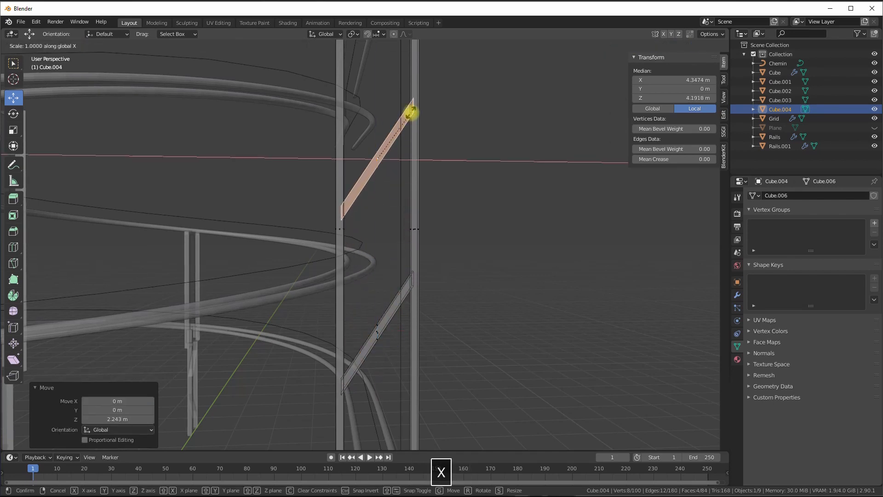
{"action": "key", "text": "minus"}
{"action": "key", "text": "Return"}
- Adjust the mirrored brace's height along Z between the tall posts, and return to object mode
{"action": "middle_click_drag", "start_coordinate": [325, 121], "coordinate": [388, 170]}
{"action": "scroll", "coordinate": [359, 144], "scroll_direction": "down", "scroll_amount": 4}
{"action": "scroll", "coordinate": [363, 142], "scroll_direction": "down", "scroll_amount": 4}
{"action": "key", "text": "g"}
{"action": "key", "text": "z"}
{"action": "left_click_drag", "start_coordinate": [380, 155], "coordinate": [379, 154]}
{"action": "middle_click_drag", "start_coordinate": [396, 176], "coordinate": [404, 247]}
{"action": "key", "text": "Tab"}
{"action": "scroll", "coordinate": [398, 205], "scroll_direction": "down", "scroll_amount": 2}
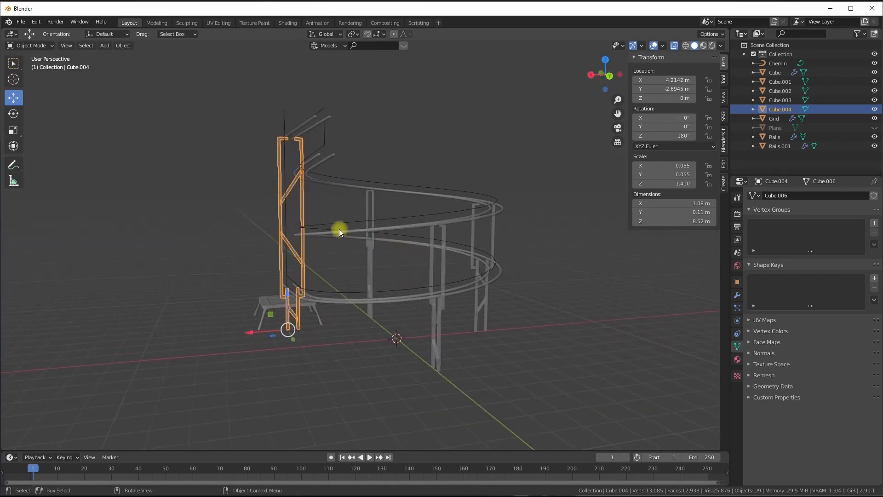
- Duplicate the support Cube.003 and move the copy to about X 2.74 m and Y 1.2 m
{"action": "left_click", "coordinate": [441, 317]}
{"action": "middle_click_drag", "start_coordinate": [442, 317], "coordinate": [500, 319]}
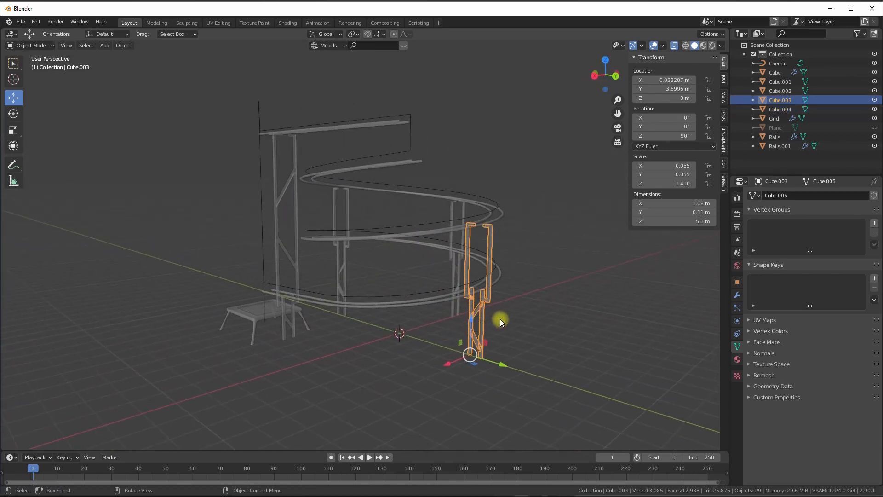
{"action": "key", "text": "shift+d"}
{"action": "right_click", "coordinate": [488, 328]}
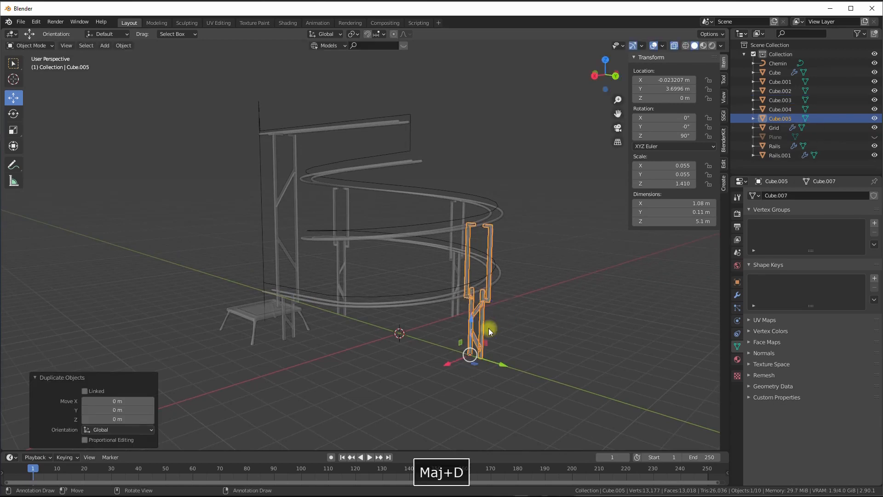
{"action": "left_click_drag", "start_coordinate": [457, 362], "coordinate": [395, 358]}
{"action": "middle_click_drag", "start_coordinate": [451, 324], "coordinate": [366, 316]}
{"action": "scroll", "coordinate": [468, 313], "scroll_direction": "up", "scroll_amount": 5}
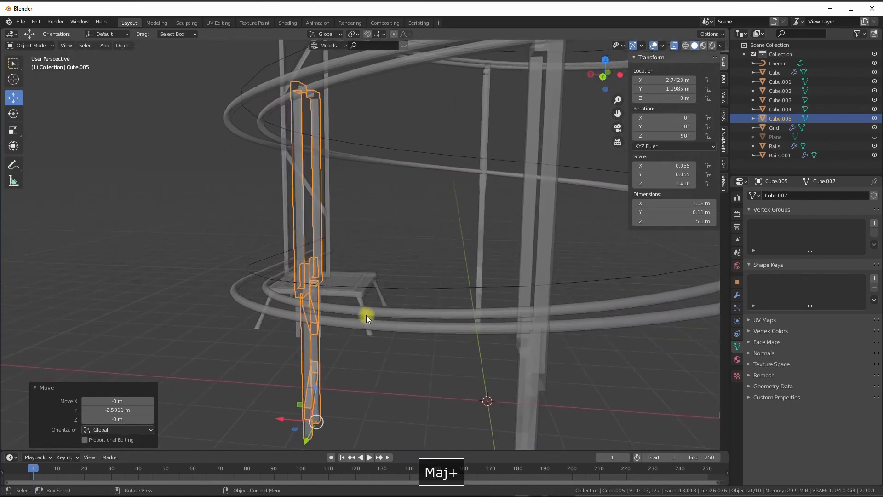
- Rotate the support copy Cube.005 by 90° about the Z axis
{"action": "key", "text": "r"}
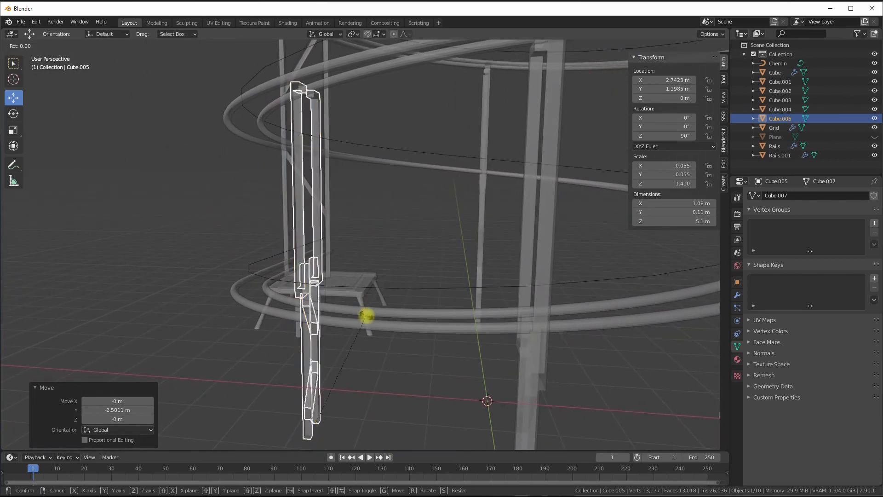
{"action": "type", "text": "z90"}
{"action": "key", "text": "Return"}
{"action": "middle_click_drag", "start_coordinate": [366, 315], "coordinate": [372, 320]}
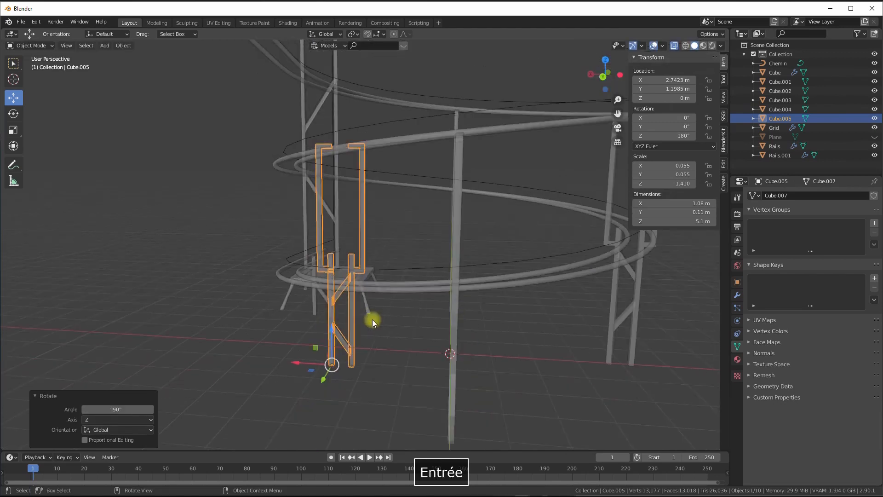
- Move the rotated support copy along X and Y to about X 3.81 m and Y 0.88 m
{"action": "key", "text": "g"}
{"action": "key", "text": "x"}
{"action": "left_click", "coordinate": [250, 346]}
{"action": "middle_click_drag", "start_coordinate": [250, 347], "coordinate": [330, 247]}
{"action": "key", "text": "g"}
{"action": "key", "text": "y"}
{"action": "left_click", "coordinate": [403, 376]}
{"action": "middle_click_drag", "start_coordinate": [336, 312], "coordinate": [294, 392]}
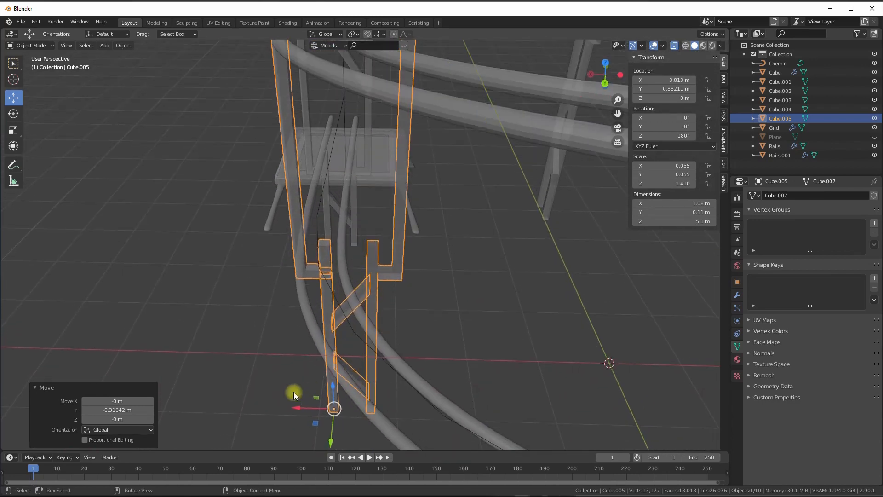
- Shift the support along X to about 4.08 m so that its brackets line up with the rails
{"action": "key", "text": "g"}
{"action": "key", "text": "x"}
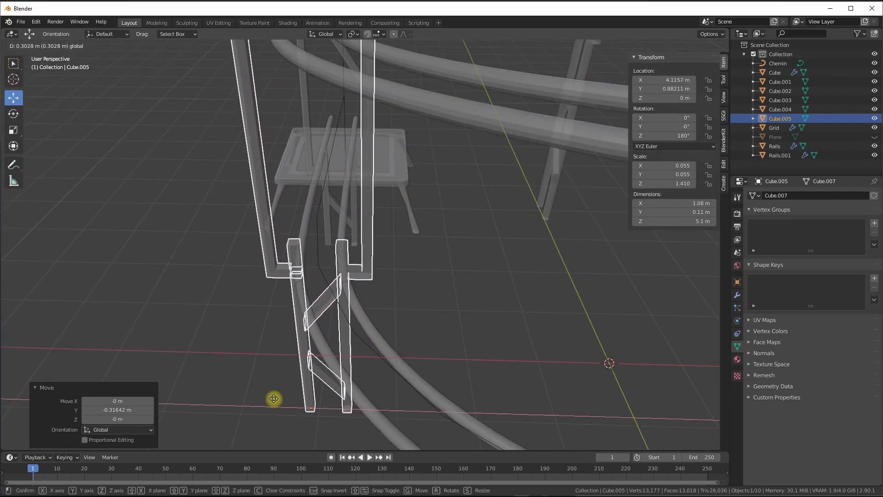
{"action": "left_click", "coordinate": [275, 396]}
{"action": "middle_click_drag", "start_coordinate": [276, 394], "coordinate": [300, 436]}
{"action": "key", "text": "g"}
{"action": "key", "text": "x"}
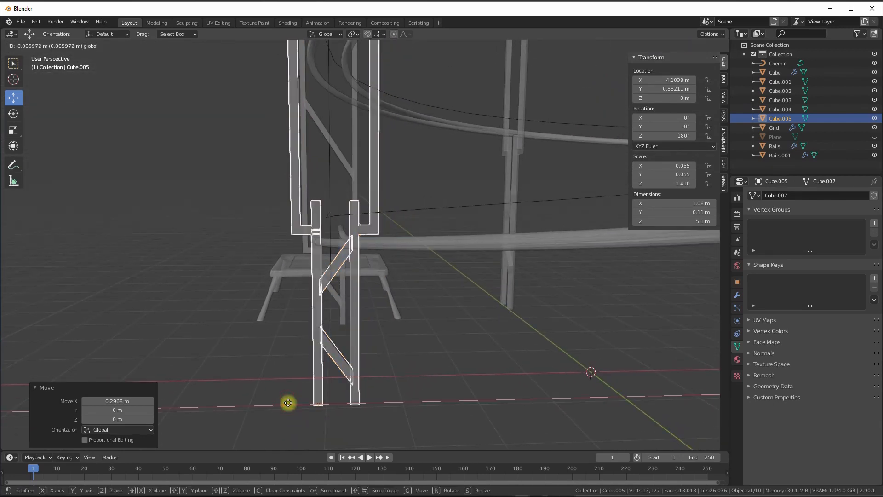
{"action": "left_click", "coordinate": [291, 398]}
{"action": "middle_click_drag", "start_coordinate": [318, 355], "coordinate": [365, 224]}
- Delete the linked faces of the upper diagonal brace between the support's lower posts in edit mode
{"action": "key", "text": "Tab"}
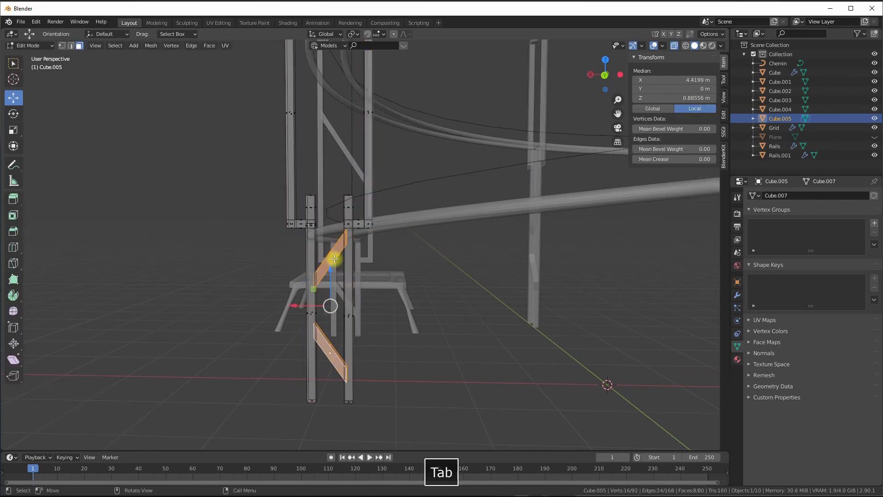
{"action": "left_click", "coordinate": [334, 260]}
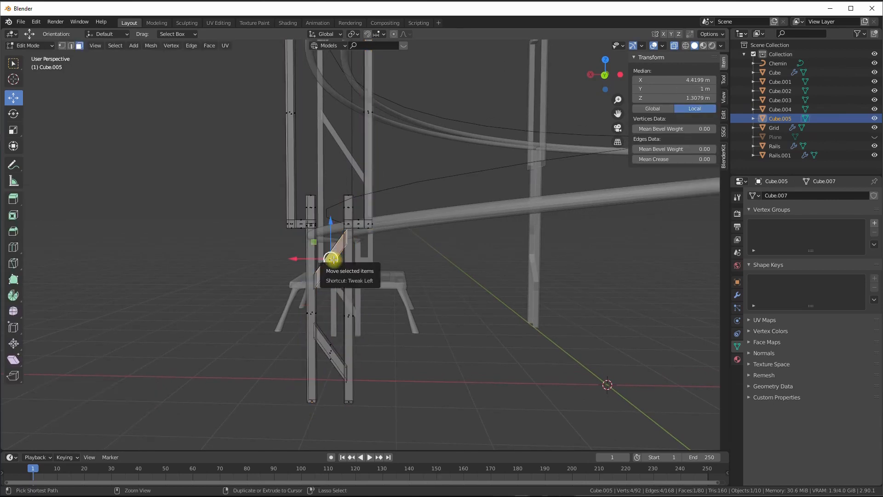
{"action": "key", "text": "ctrl+l"}
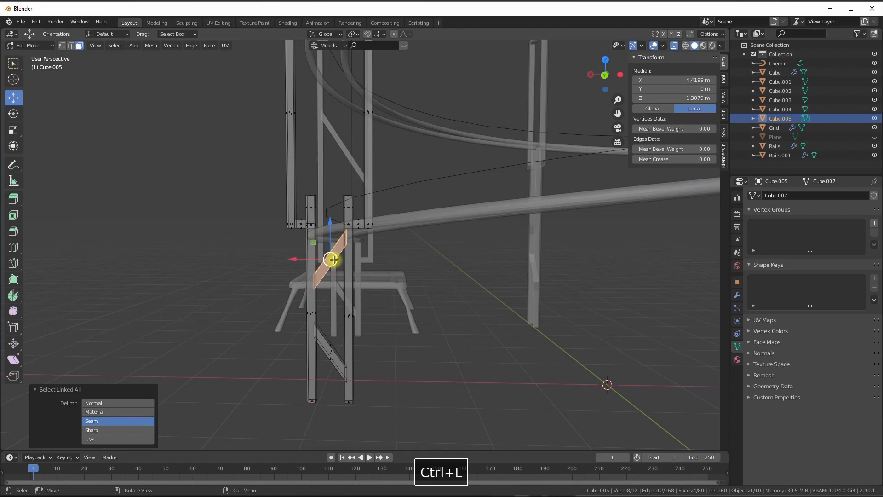
{"action": "key", "text": "x"}
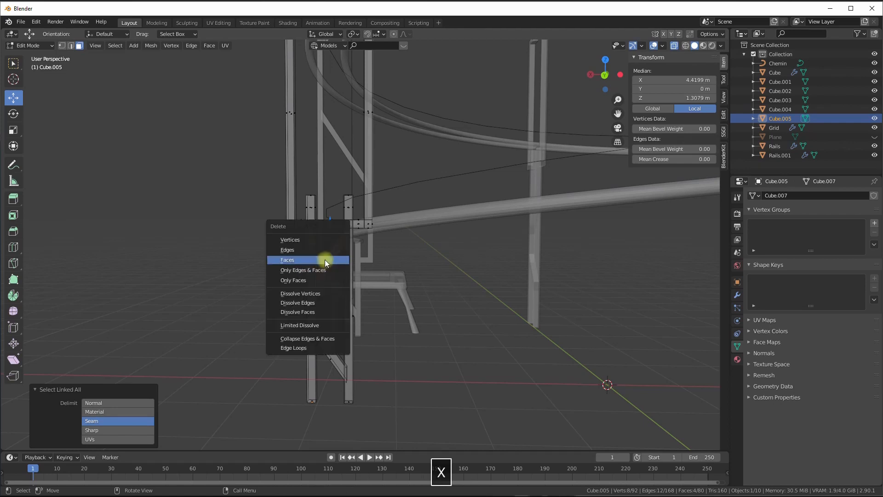
{"action": "left_click", "coordinate": [335, 257]}
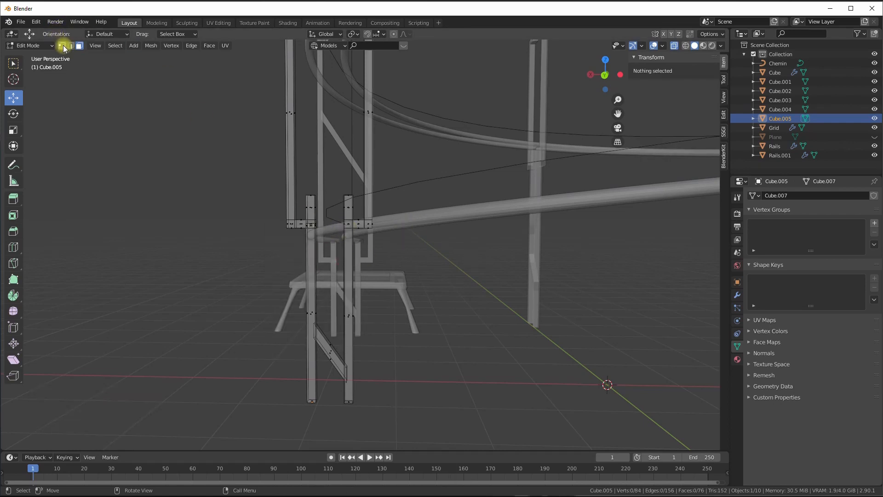
- Select the lower brackets with the adjoining post ends and lower them about 0.55 m along Z
{"action": "left_click_drag", "start_coordinate": [251, 167], "coordinate": [411, 252]}
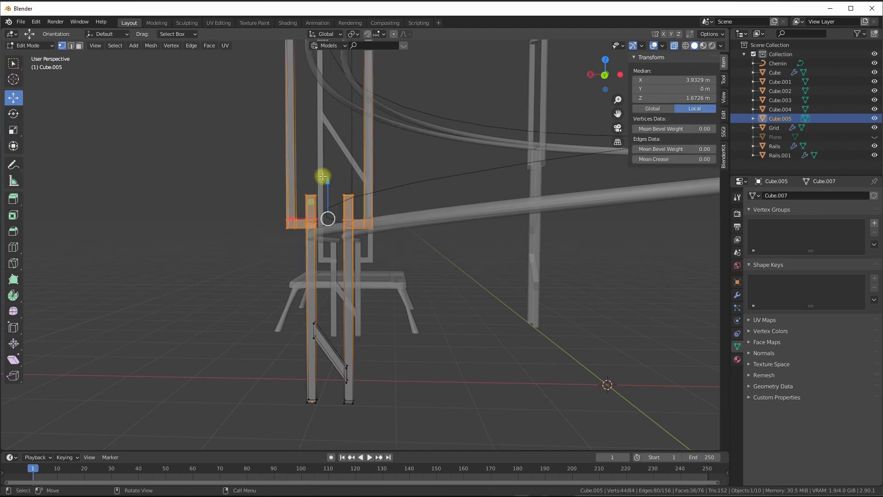
{"action": "left_click_drag", "start_coordinate": [328, 182], "coordinate": [331, 228]}
{"action": "middle_click_drag", "start_coordinate": [343, 167], "coordinate": [355, 300], "text": "shift"}
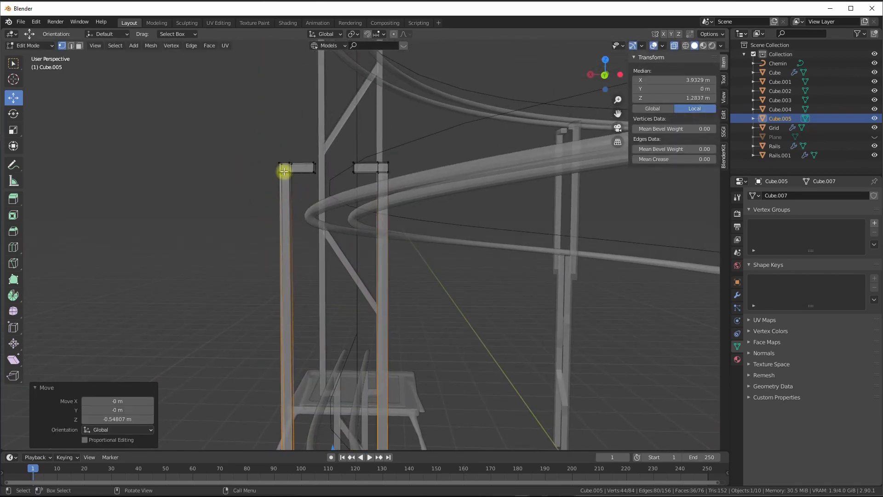
- Select the support's top brackets and lower them about 0.52 m along Z to the rail height
{"action": "left_click_drag", "start_coordinate": [242, 130], "coordinate": [426, 189]}
{"action": "left_click_drag", "start_coordinate": [334, 134], "coordinate": [340, 184]}
{"action": "mouse_move", "coordinate": [340, 184]}
{"action": "middle_mouse_down"}
{"action": "mouse_move", "coordinate": [354, 188]}
{"action": "mouse_move", "coordinate": [351, 199]}
{"action": "mouse_move", "coordinate": [353, 191]}
{"action": "middle_mouse_up"}
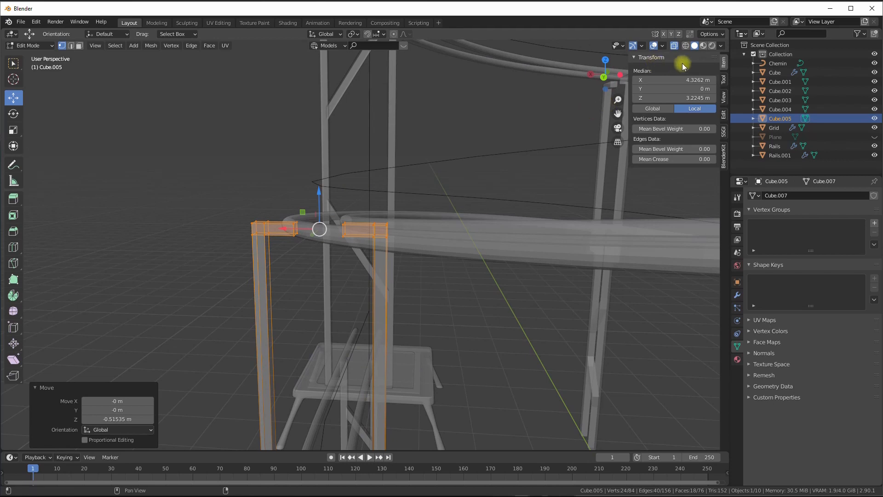
- Reselect the top brackets with X-ray on and lower them a further 0.03 m or so beneath the rails
{"action": "key", "text": "alt+a"}
{"action": "left_click", "coordinate": [673, 46]}
{"action": "middle_click_drag", "start_coordinate": [491, 172], "coordinate": [462, 172]}
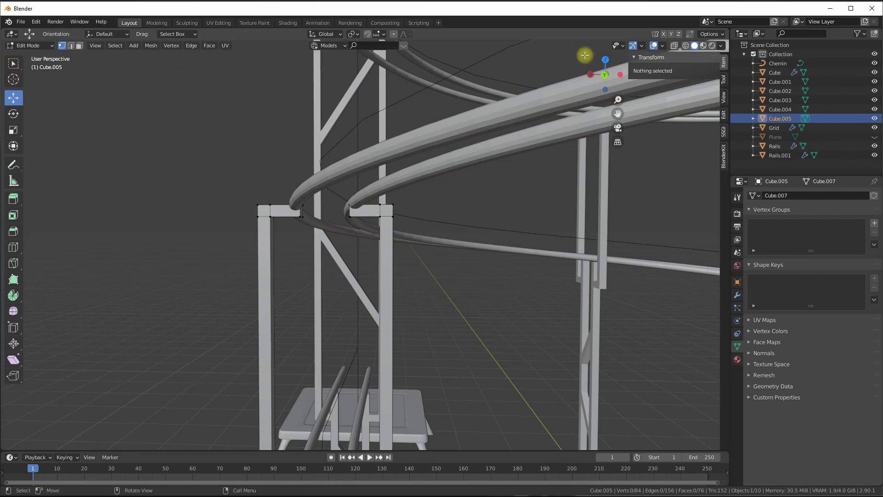
{"action": "left_click", "coordinate": [675, 46]}
{"action": "left_click_drag", "start_coordinate": [207, 174], "coordinate": [416, 231]}
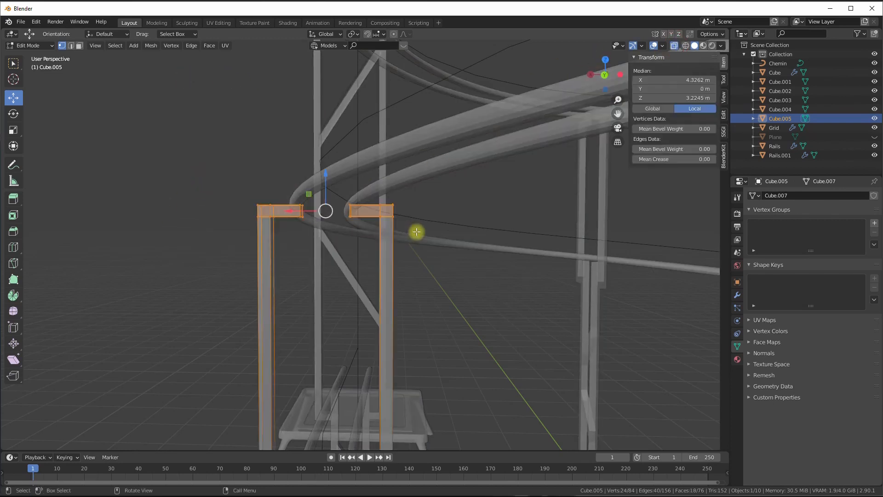
{"action": "left_click", "coordinate": [674, 46]}
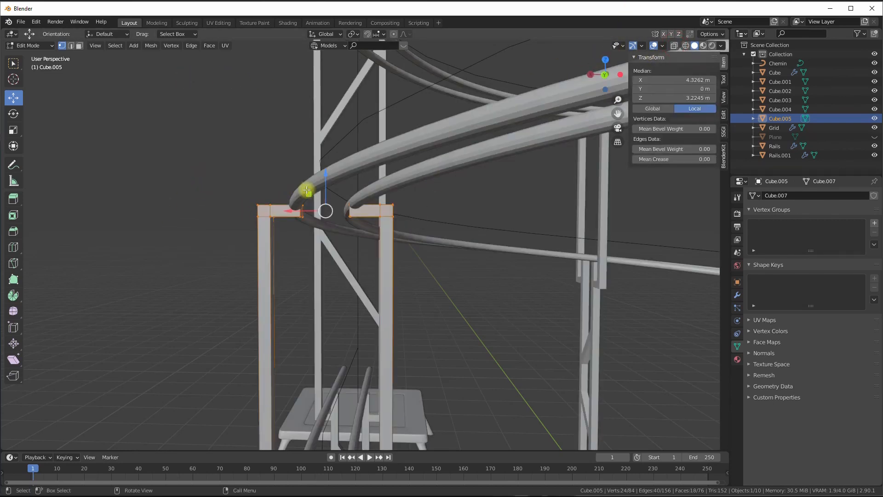
{"action": "left_click_drag", "start_coordinate": [327, 178], "coordinate": [324, 184]}
{"action": "middle_click_drag", "start_coordinate": [354, 193], "coordinate": [370, 263]}
- Adjust the inner end faces of both top brackets along X to fit the rails, and return to object mode
{"action": "left_click", "coordinate": [79, 46]}
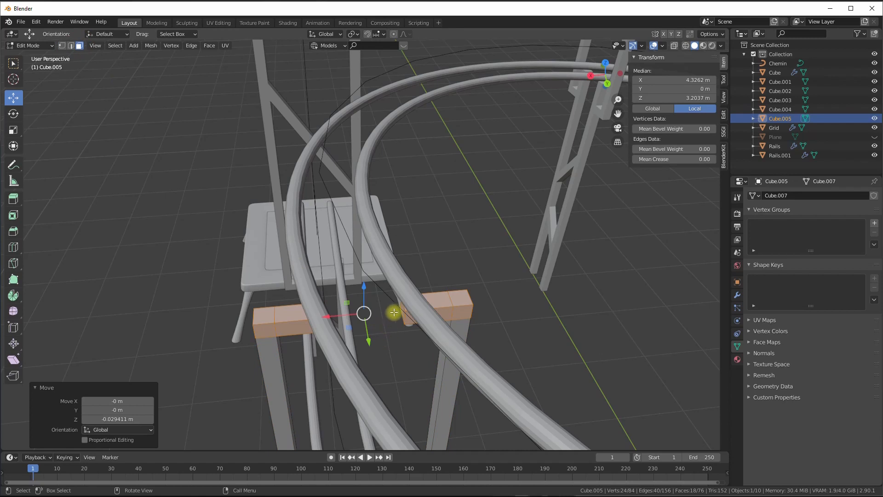
{"action": "left_click", "coordinate": [408, 318]}
{"action": "left_click_drag", "start_coordinate": [390, 313], "coordinate": [367, 311]}
{"action": "middle_click_drag", "start_coordinate": [367, 312], "coordinate": [326, 302]}
{"action": "left_click", "coordinate": [289, 286]}
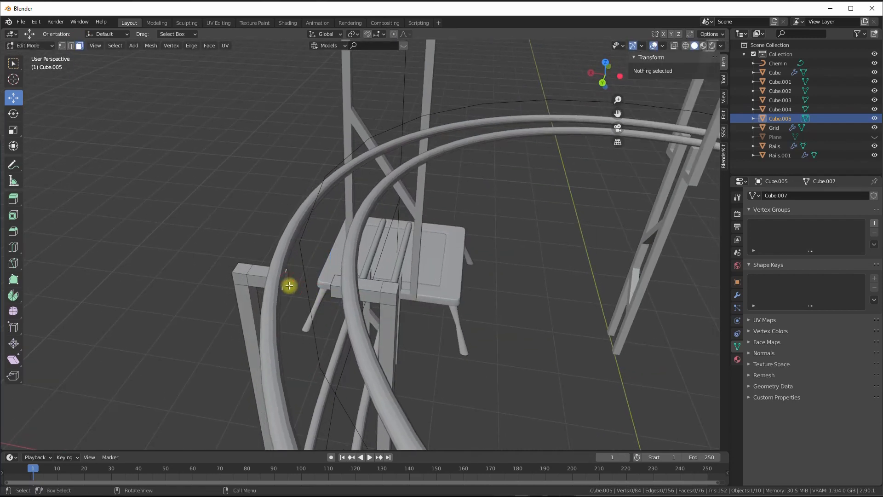
{"action": "left_click", "coordinate": [289, 285]}
{"action": "left_click_drag", "start_coordinate": [248, 272], "coordinate": [291, 282]}
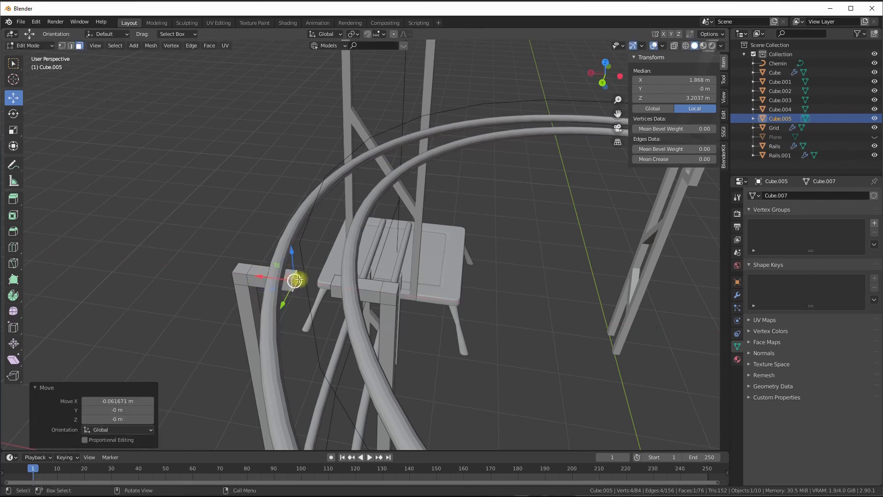
{"action": "middle_click_drag", "start_coordinate": [291, 282], "coordinate": [319, 256]}
{"action": "key", "text": "Tab"}
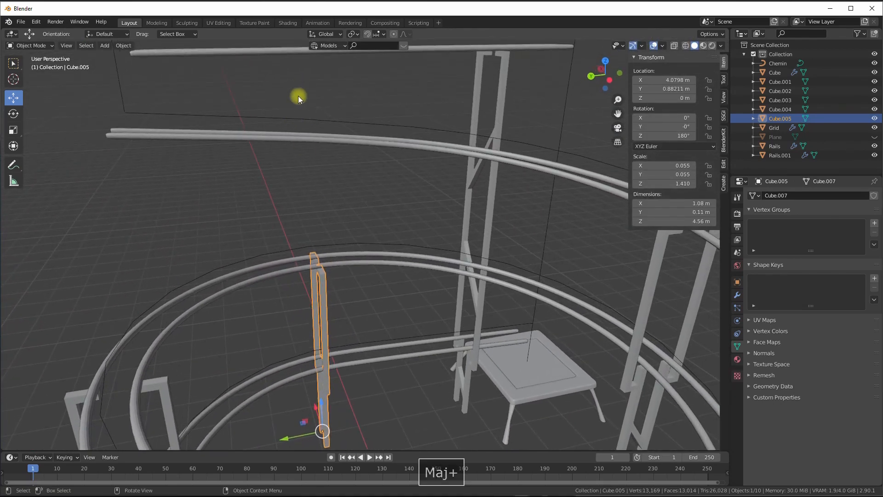
{"action": "middle_click_drag", "start_coordinate": [297, 92], "coordinate": [343, 347]}
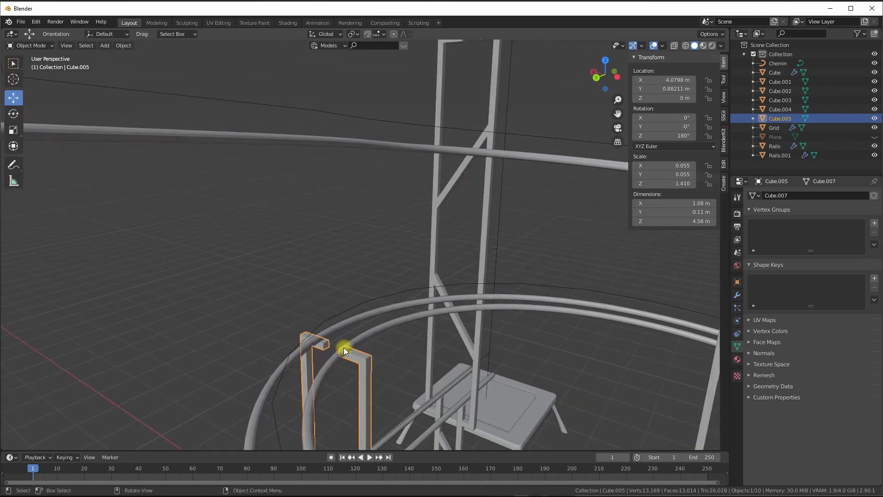
- Select the top faces of both posts in edit mode and extrude them upward about 2.33 m
{"action": "key", "text": "Tab"}
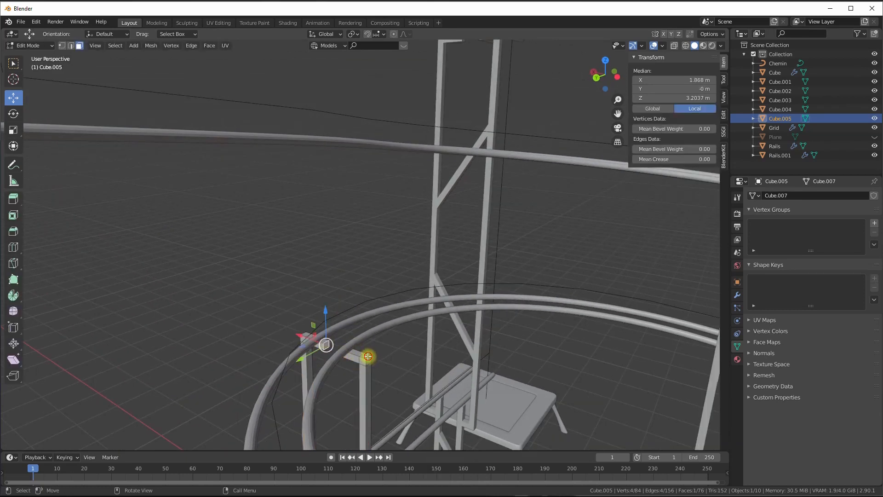
{"action": "left_click", "coordinate": [365, 355]}
{"action": "middle_click_drag", "start_coordinate": [105, 112], "coordinate": [335, 339]}
{"action": "left_click", "coordinate": [336, 343], "text": "shift"}
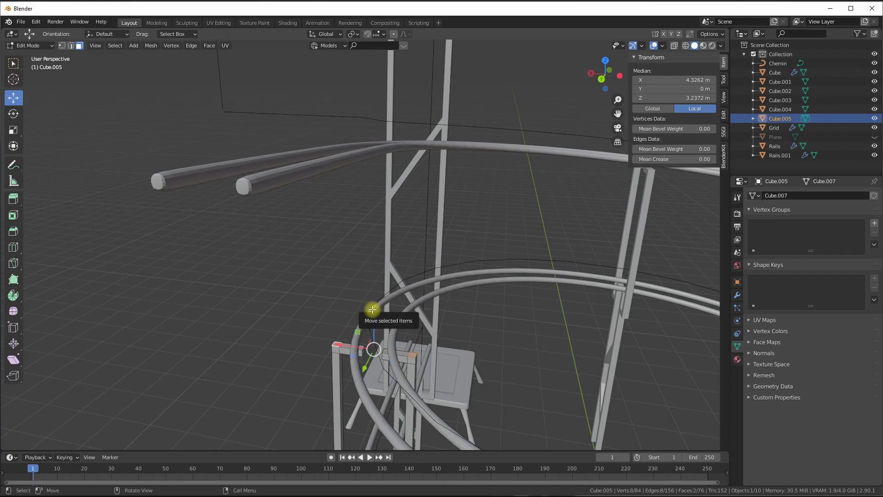
{"action": "key", "text": "e"}
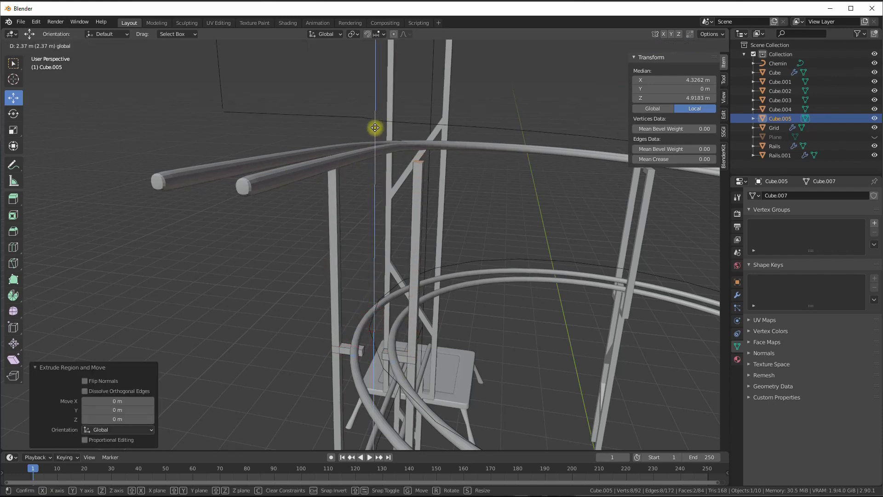
{"action": "left_click", "coordinate": [374, 131]}
{"action": "middle_click_drag", "start_coordinate": [374, 130], "coordinate": [399, 91]}
- Lower the extruded post tops about 0.04 m and extrude a further 0.10 m section above them
{"action": "key", "text": "e"}
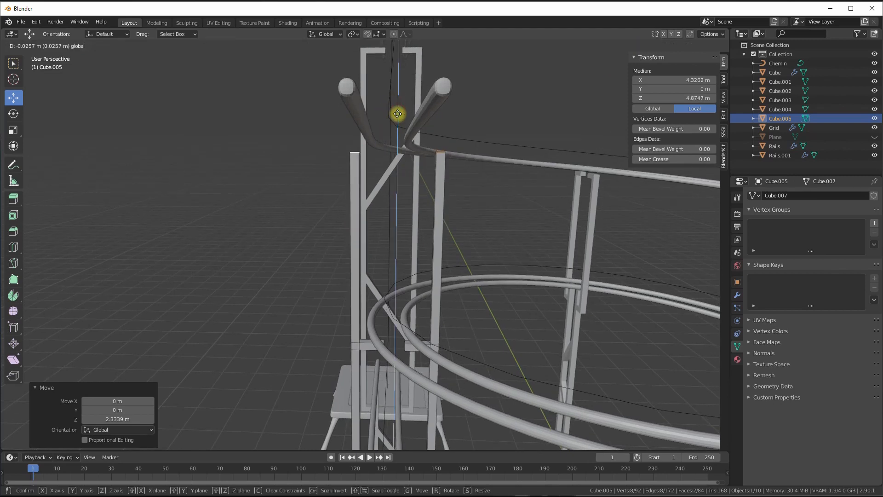
{"action": "left_click", "coordinate": [396, 113]}
{"action": "key", "text": "e"}
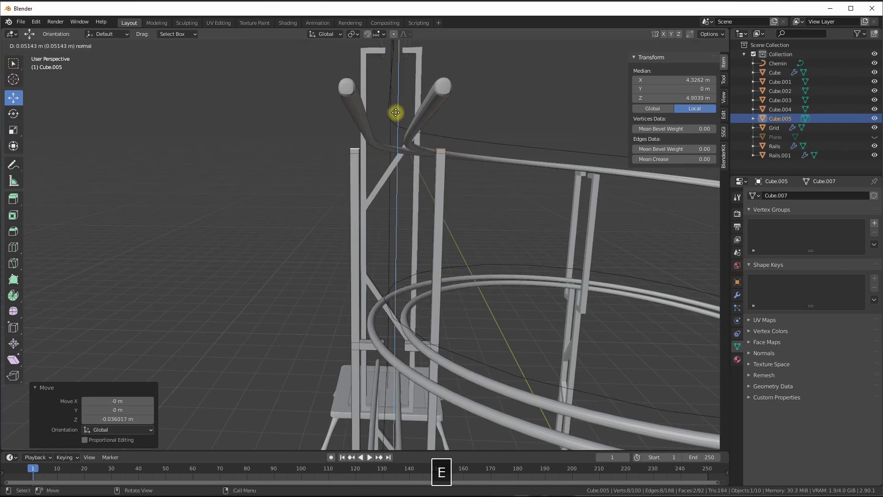
{"action": "left_click", "coordinate": [396, 108]}
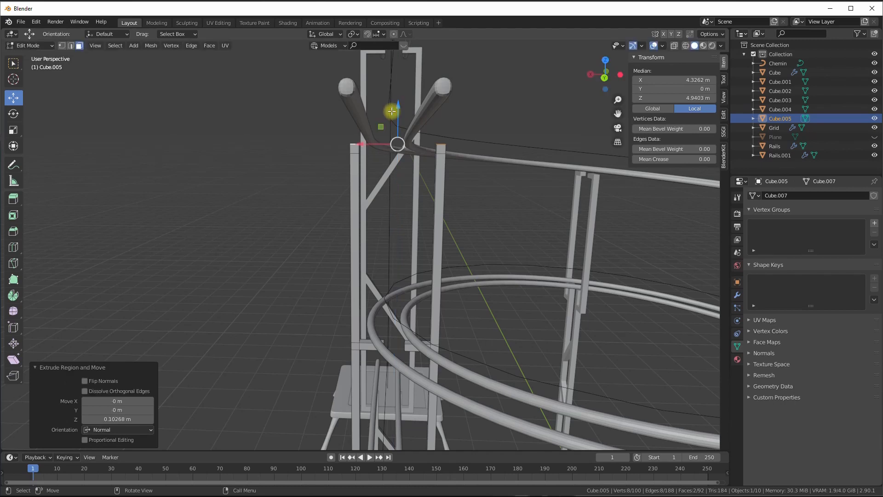
- Extrude both posts upward to just below the highest rails, and add another section about 0.10 m tall
{"action": "key", "text": "e"}
{"action": "left_click", "coordinate": [411, 404]}
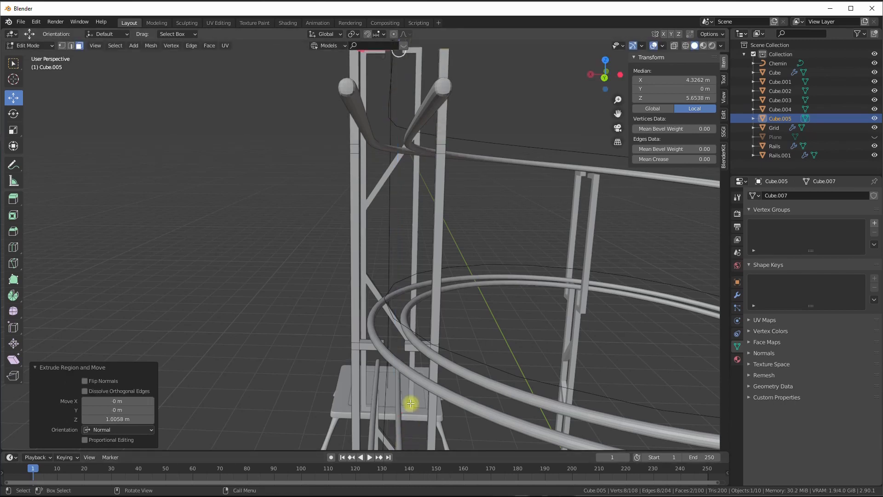
{"action": "middle_click_drag", "start_coordinate": [429, 180], "coordinate": [427, 161], "text": "shift"}
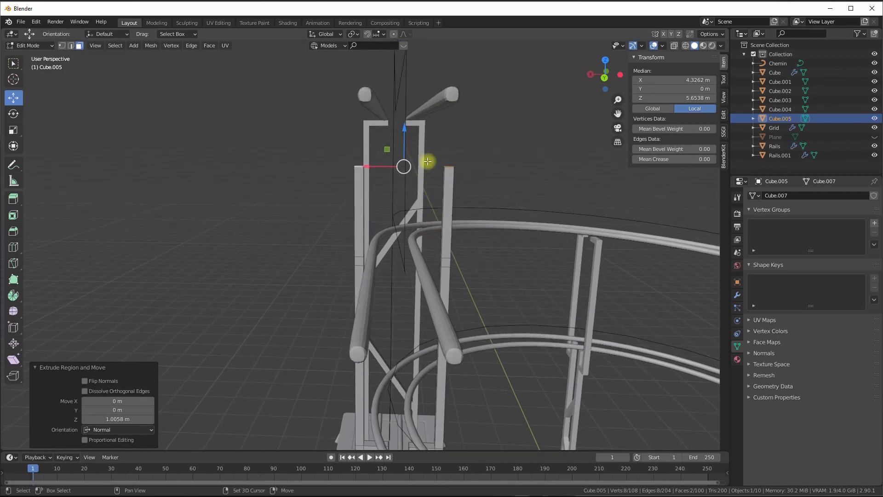
{"action": "left_click_drag", "start_coordinate": [403, 131], "coordinate": [403, 114]}
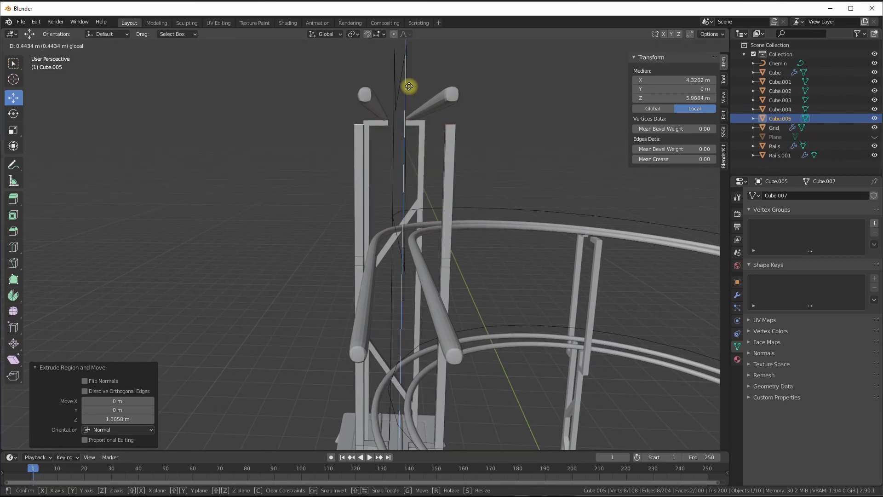
{"action": "left_click_drag", "start_coordinate": [409, 86], "coordinate": [407, 83]}
{"action": "key", "text": "e"}
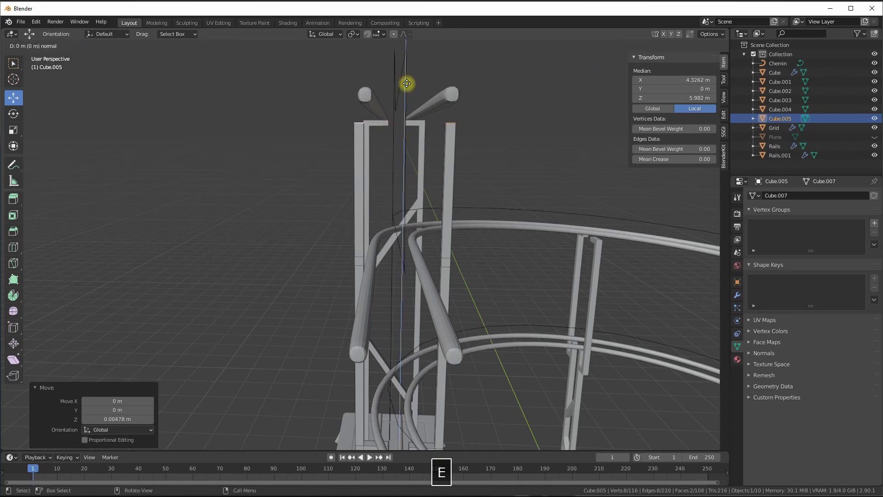
{"action": "left_click", "coordinate": [408, 74]}
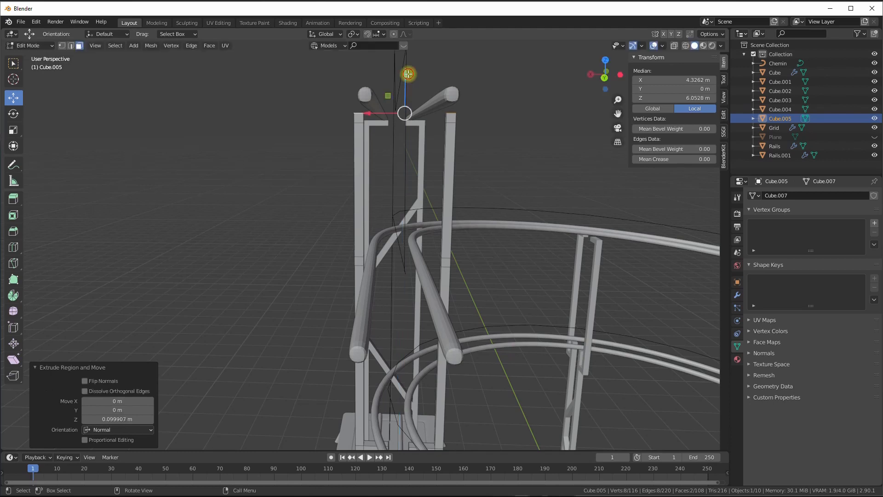
- Extrude the inner face of the outer post's short middle section into a bracket beneath the rail
{"action": "scroll", "coordinate": [427, 115], "scroll_direction": "down", "scroll_amount": 6}
{"action": "middle_click_drag", "start_coordinate": [428, 270], "coordinate": [383, 266]}
{"action": "scroll", "coordinate": [358, 265], "scroll_direction": "up", "scroll_amount": 5}
{"action": "left_click", "coordinate": [311, 242]}
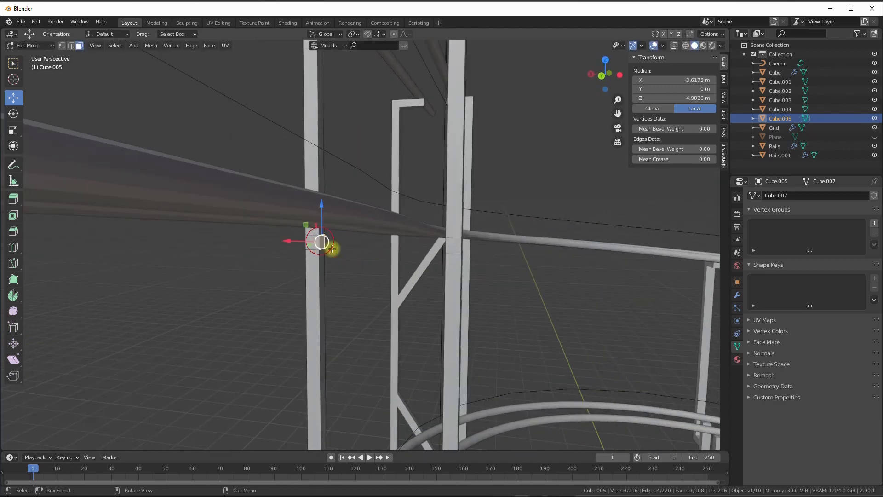
{"action": "key", "text": "e"}
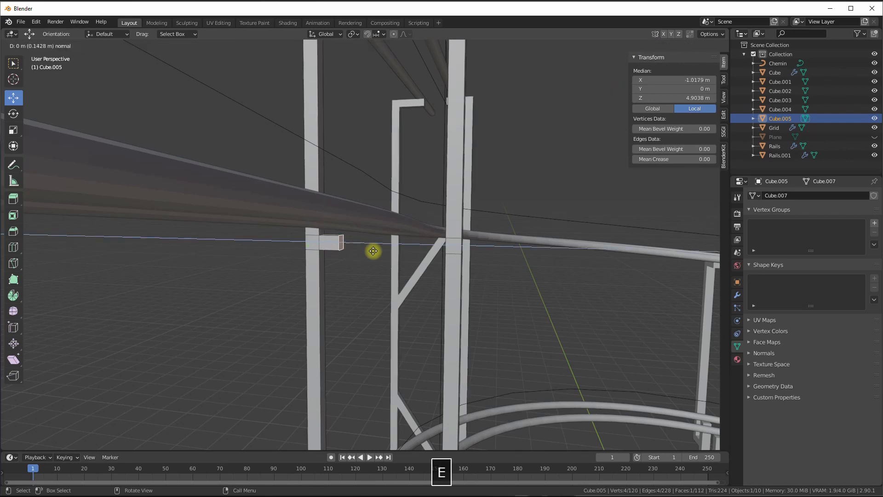
{"action": "left_click", "coordinate": [381, 250]}
- Extrude the inner face of the inner post's middle section into a bracket beneath the rail, and shift its end about -0.025 m along X
{"action": "middle_click_drag", "start_coordinate": [382, 250], "coordinate": [492, 241]}
{"action": "left_click", "coordinate": [500, 246]}
{"action": "key", "text": "e"}
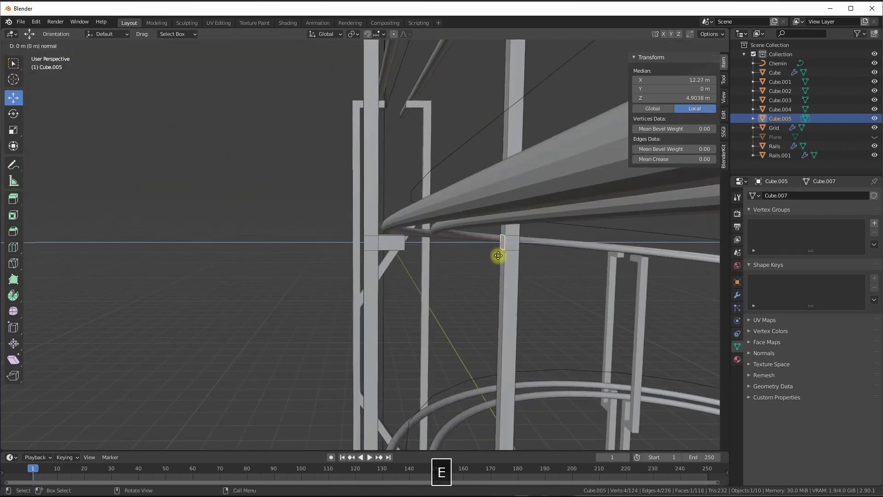
{"action": "left_click", "coordinate": [443, 252]}
{"action": "middle_click_drag", "start_coordinate": [442, 252], "coordinate": [394, 244]}
{"action": "left_click_drag", "start_coordinate": [394, 244], "coordinate": [403, 246]}
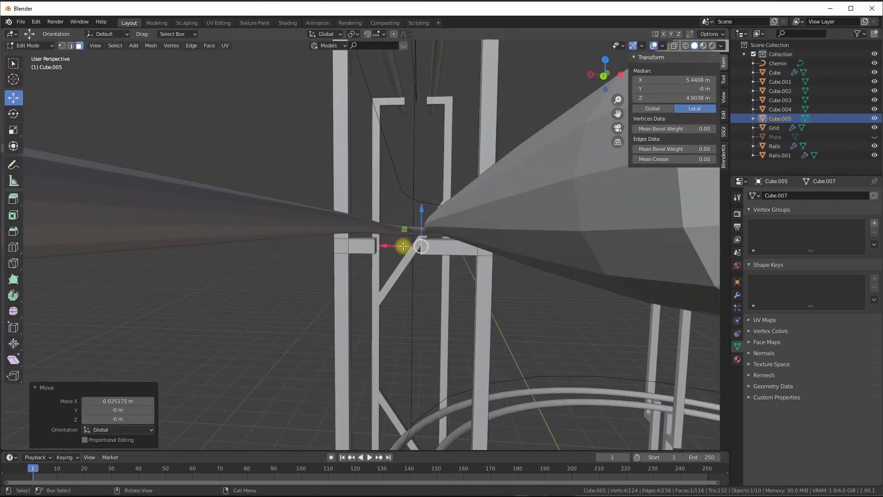
{"action": "middle_click_drag", "start_coordinate": [375, 249], "coordinate": [397, 244]}
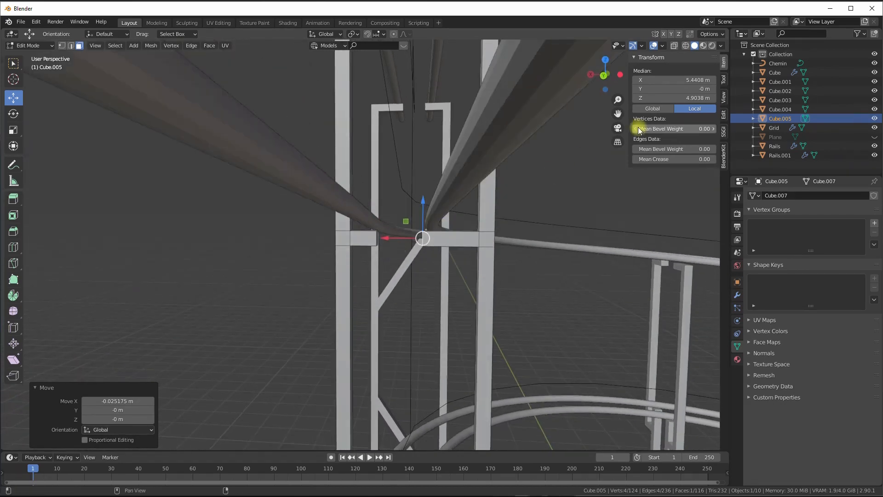
- Select both middle brackets with see-through display on and raise them about 0.04 m to fit closely beneath the rails
{"action": "left_click", "coordinate": [674, 46]}
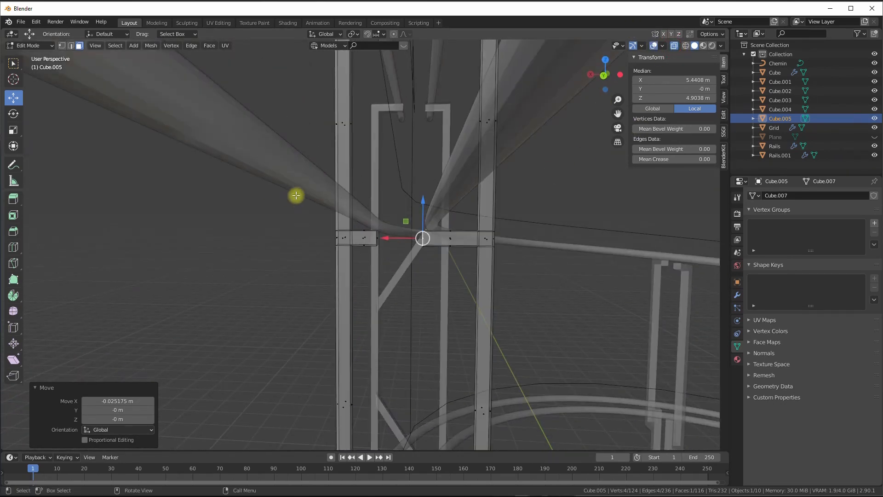
{"action": "left_click_drag", "start_coordinate": [306, 214], "coordinate": [517, 262]}
{"action": "left_click_drag", "start_coordinate": [411, 203], "coordinate": [409, 197]}
{"action": "middle_click_drag", "start_coordinate": [410, 197], "coordinate": [415, 215]}
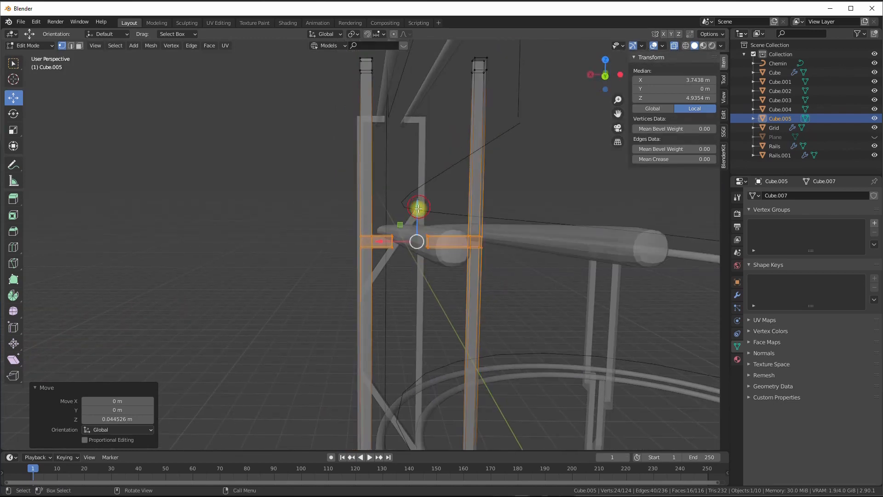
{"action": "left_click_drag", "start_coordinate": [418, 209], "coordinate": [418, 211]}
{"action": "middle_click_drag", "start_coordinate": [418, 211], "coordinate": [391, 178]}
- Select the top sections of both posts and raise them about 0.025 m towards the highest rails
{"action": "left_click_drag", "start_coordinate": [334, 166], "coordinate": [465, 199]}
{"action": "scroll", "coordinate": [412, 167], "scroll_direction": "up", "scroll_amount": 2}
{"action": "left_click_drag", "start_coordinate": [399, 136], "coordinate": [400, 129]}
{"action": "middle_click_drag", "start_coordinate": [400, 129], "coordinate": [442, 138]}
{"action": "left_click", "coordinate": [675, 45]}
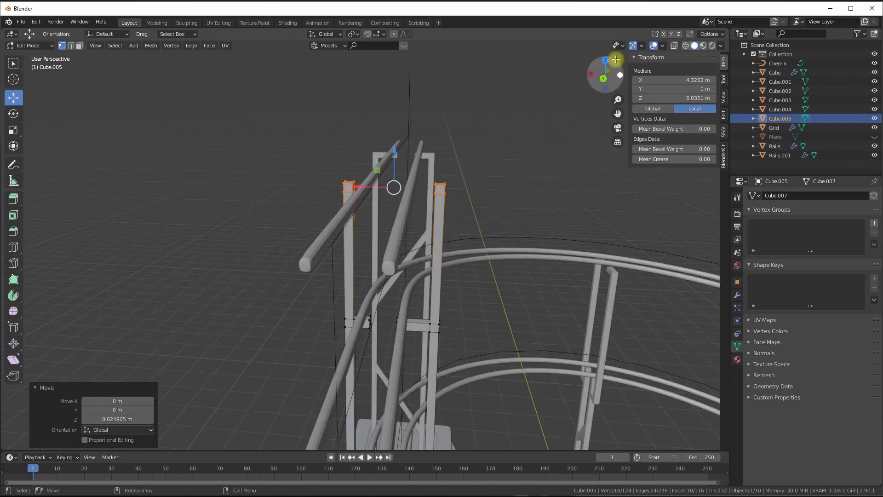
{"action": "middle_click_drag", "start_coordinate": [437, 198], "coordinate": [470, 201]}
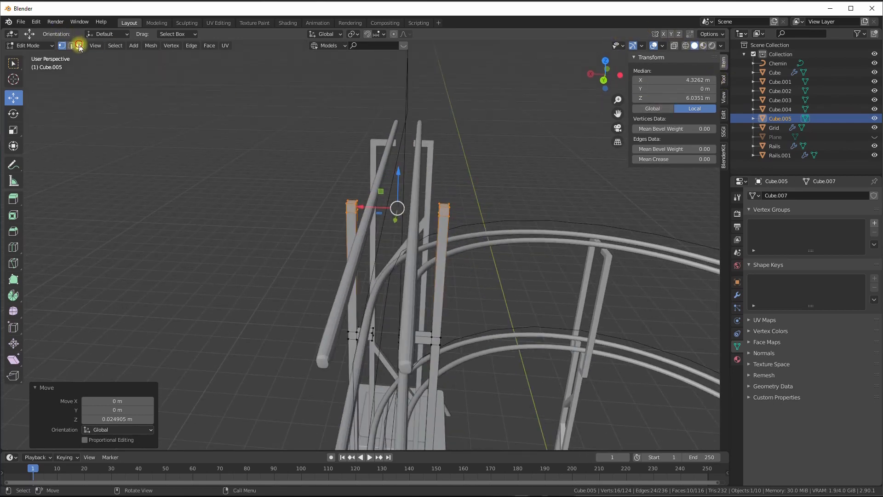
- Extrude the inner faces of both post tops towards each other by scaling them to 0.430 along X
{"action": "middle_click_drag", "start_coordinate": [352, 211], "coordinate": [255, 217]}
{"action": "left_click", "coordinate": [252, 215]}
{"action": "middle_click_drag", "start_coordinate": [288, 242], "coordinate": [422, 248]}
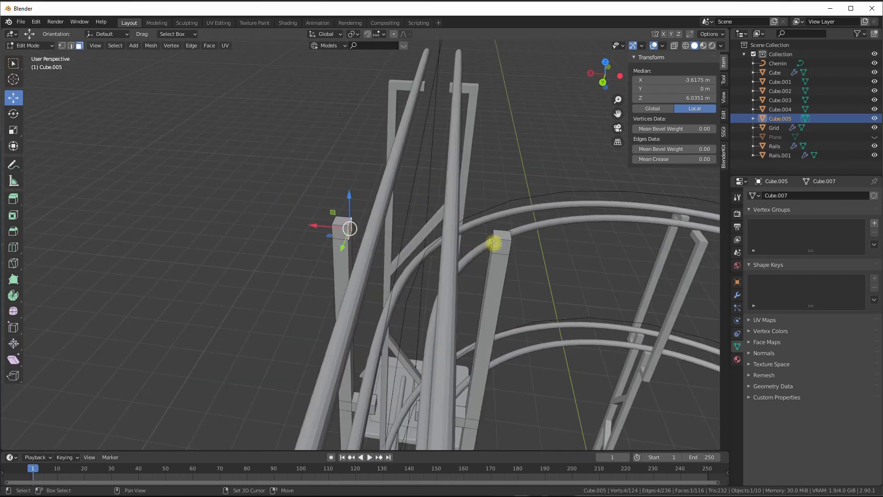
{"action": "left_click", "coordinate": [494, 242], "text": "shift"}
{"action": "middle_click_drag", "start_coordinate": [478, 254], "coordinate": [479, 252]}
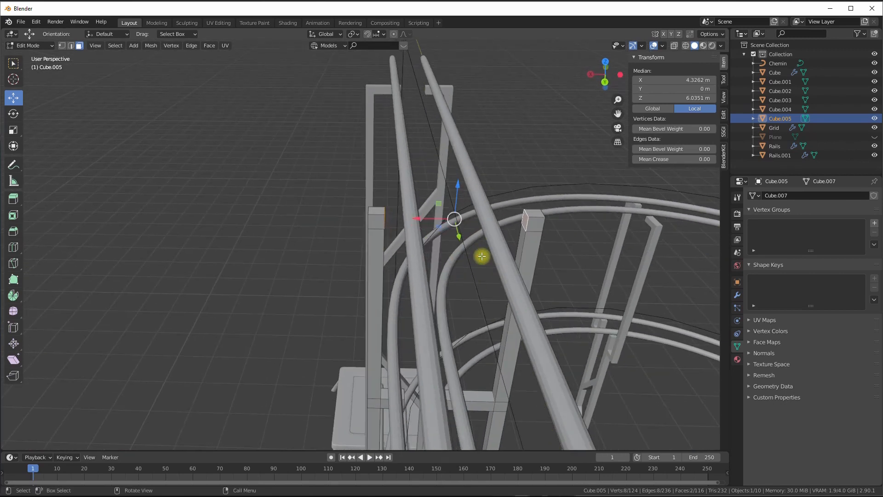
{"action": "key", "text": "e"}
{"action": "key", "text": "s"}
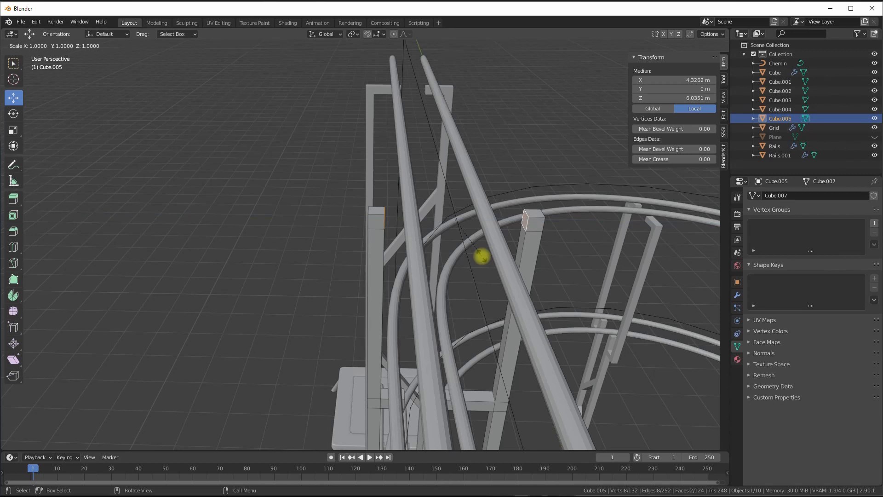
{"action": "key", "text": "x"}
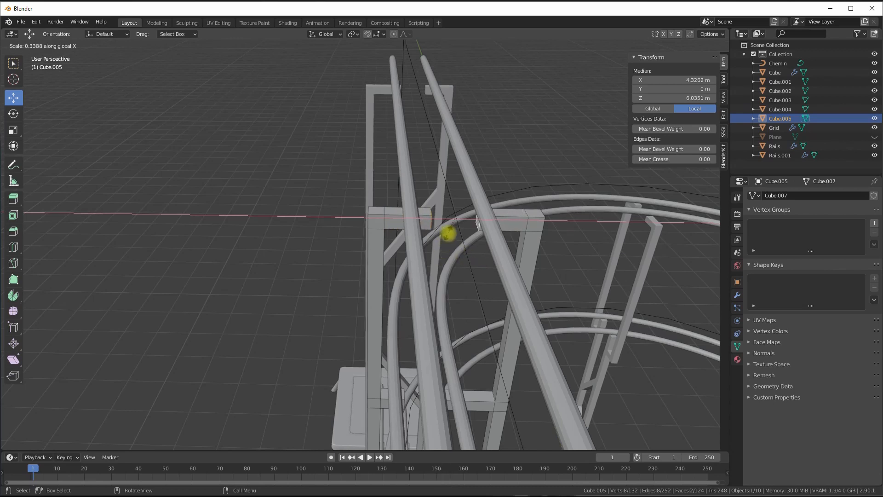
{"action": "left_click", "coordinate": [456, 237]}
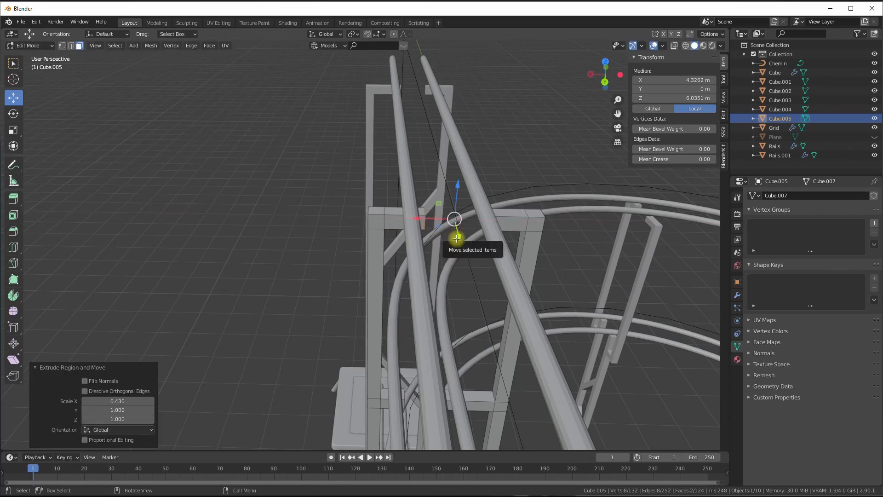
- Move the end face of the inner post's upper bracket about 0.10 m along X
{"action": "middle_click_drag", "start_coordinate": [454, 202], "coordinate": [517, 192]}
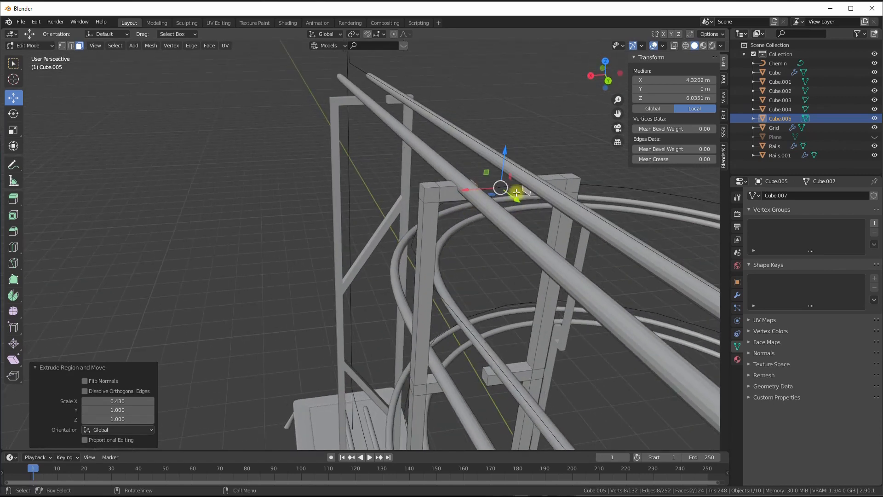
{"action": "left_click", "coordinate": [523, 190]}
{"action": "key", "text": "g"}
{"action": "key", "text": "x"}
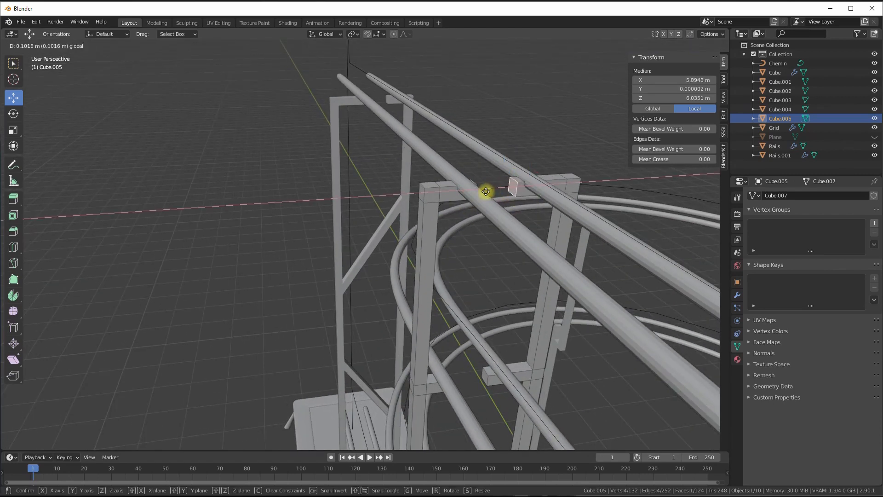
{"action": "left_click", "coordinate": [485, 191]}
{"action": "middle_click_drag", "start_coordinate": [492, 192], "coordinate": [472, 192]}
- Select all vertices of both upper brackets, lower them about 0.032 m and a further 0.017 m beneath the rails, and leave edit mode
{"action": "middle_click_drag", "start_coordinate": [468, 192], "coordinate": [484, 196]}
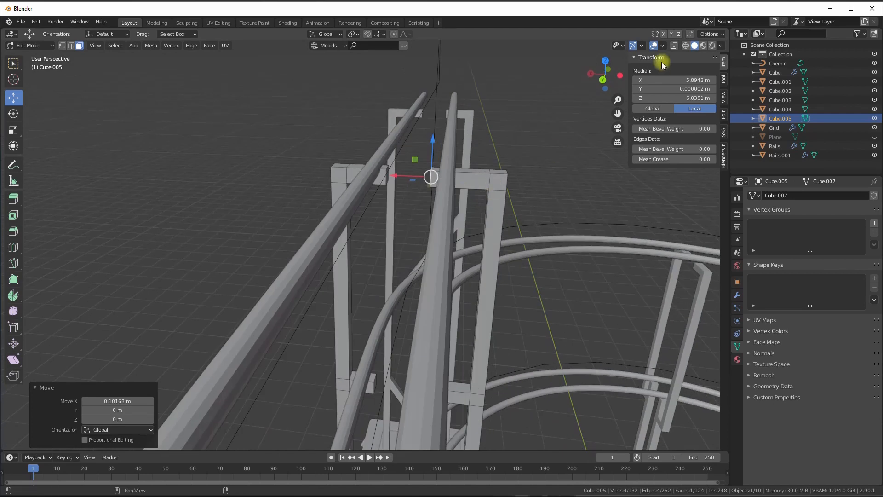
{"action": "left_click", "coordinate": [675, 45]}
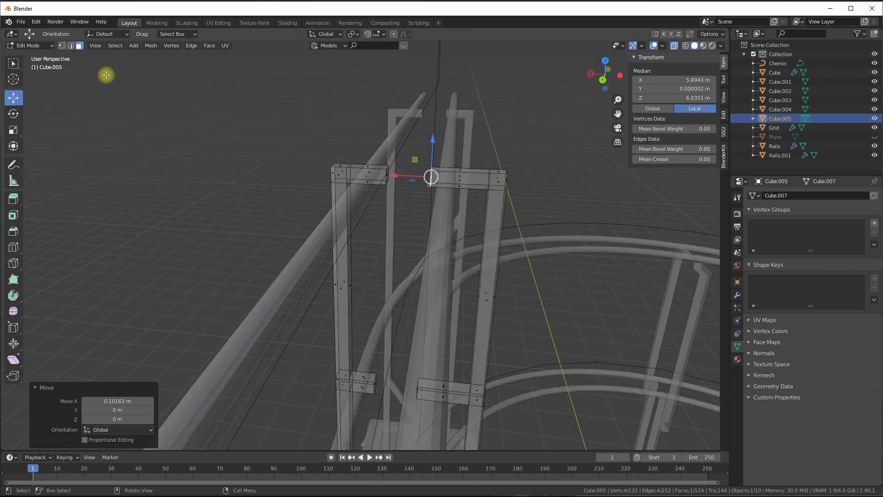
{"action": "left_click", "coordinate": [62, 45]}
{"action": "left_click_drag", "start_coordinate": [299, 138], "coordinate": [510, 208]}
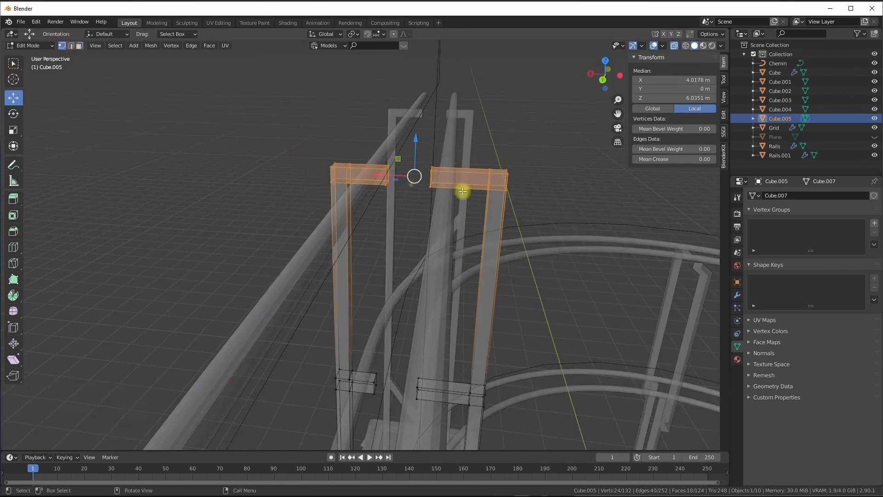
{"action": "left_click_drag", "start_coordinate": [411, 136], "coordinate": [417, 143]}
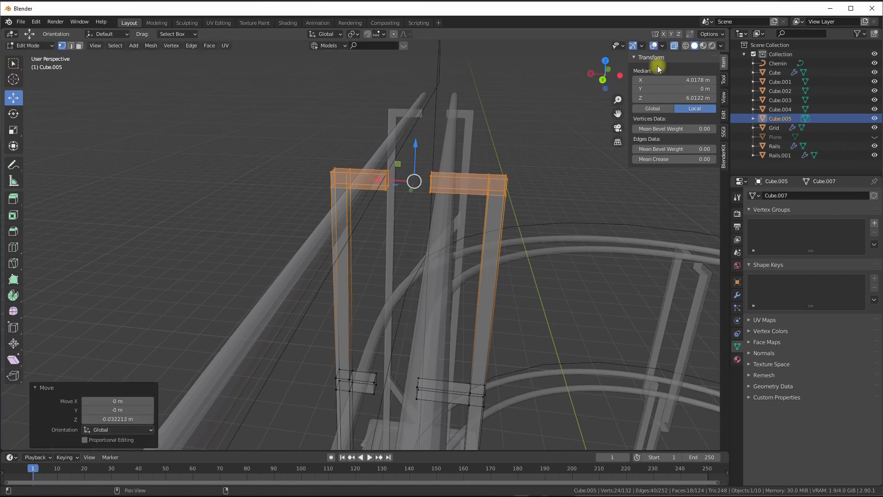
{"action": "left_click", "coordinate": [673, 46]}
{"action": "middle_click_drag", "start_coordinate": [658, 67], "coordinate": [544, 87]}
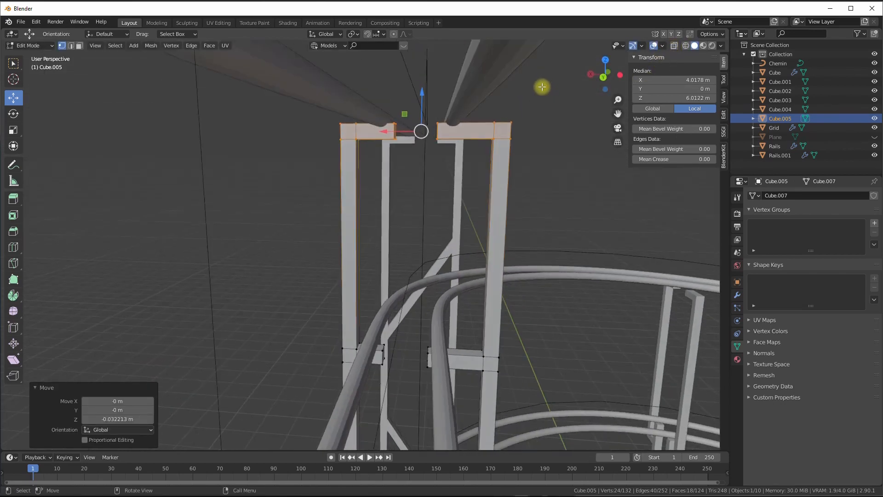
{"action": "left_click_drag", "start_coordinate": [423, 95], "coordinate": [419, 101]}
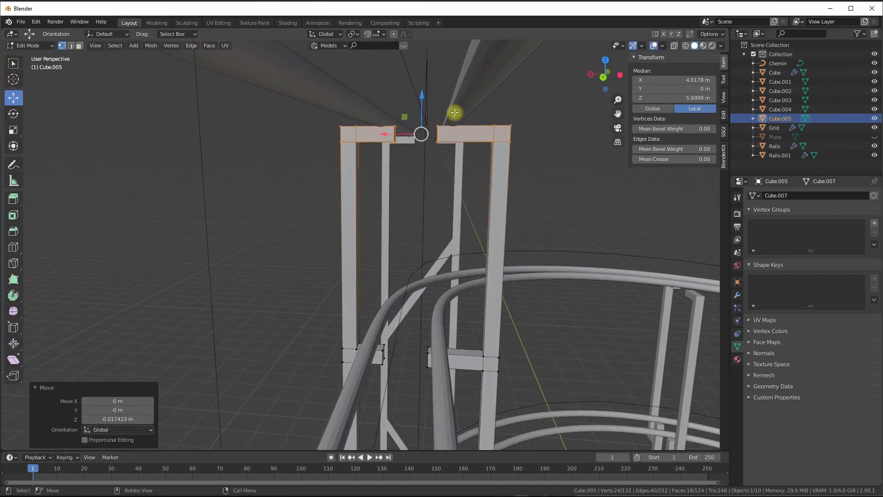
{"action": "scroll", "coordinate": [539, 169], "scroll_direction": "down", "scroll_amount": 7}
{"action": "middle_click_drag", "start_coordinate": [548, 181], "coordinate": [448, 171]}
{"action": "key", "text": "Tab"}
- Examine the tall support and the whole spiral track from several sides
{"action": "scroll", "coordinate": [494, 193], "scroll_direction": "down", "scroll_amount": 3}
{"action": "scroll", "coordinate": [440, 227], "scroll_direction": "up", "scroll_amount": 2}
{"action": "middle_click_drag", "start_coordinate": [430, 197], "coordinate": [442, 198]}
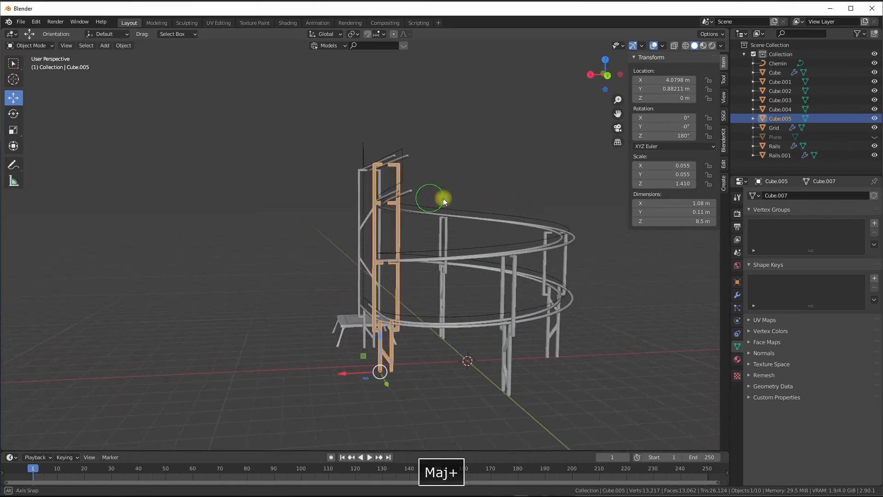
{"action": "scroll", "coordinate": [428, 214], "scroll_direction": "up", "scroll_amount": 3}
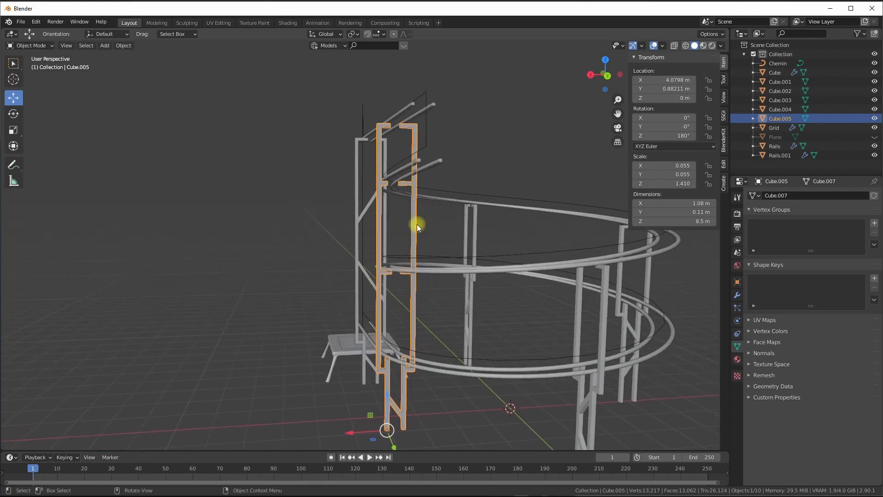
{"action": "middle_click_drag", "start_coordinate": [417, 225], "coordinate": [476, 242]}
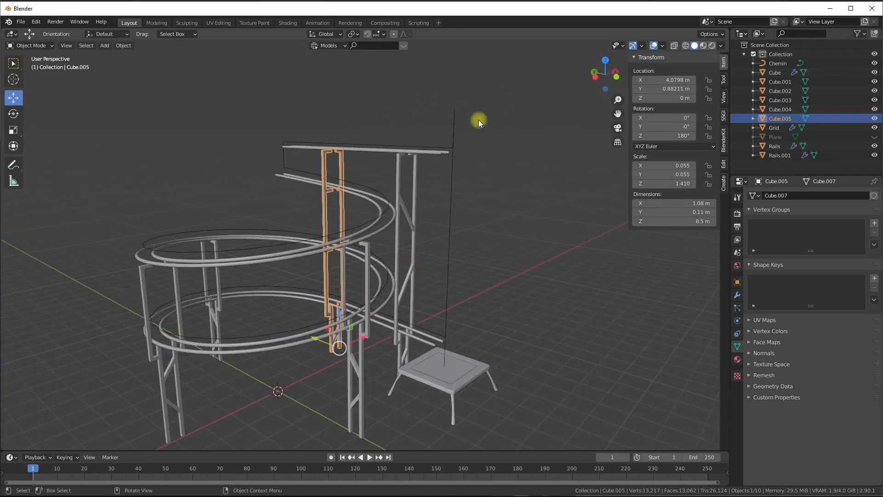
{"action": "middle_click_drag", "start_coordinate": [477, 171], "coordinate": [488, 183]}
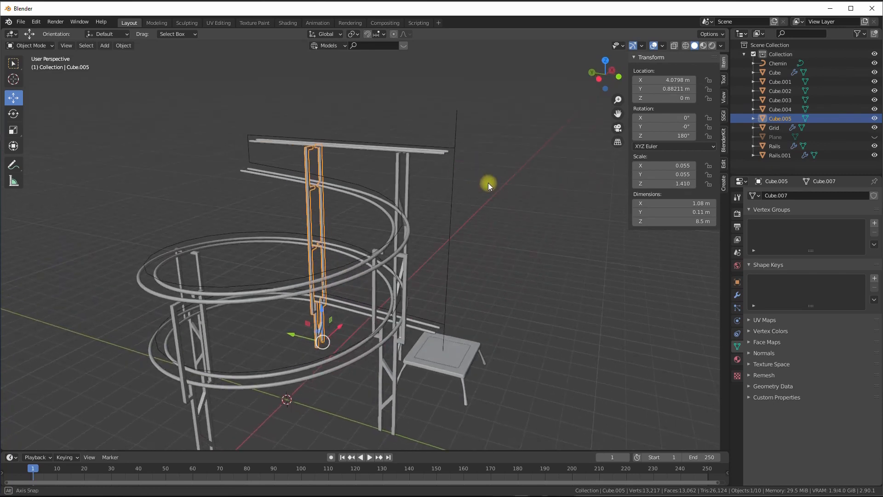
{"action": "middle_click_drag", "start_coordinate": [412, 214], "coordinate": [339, 213]}
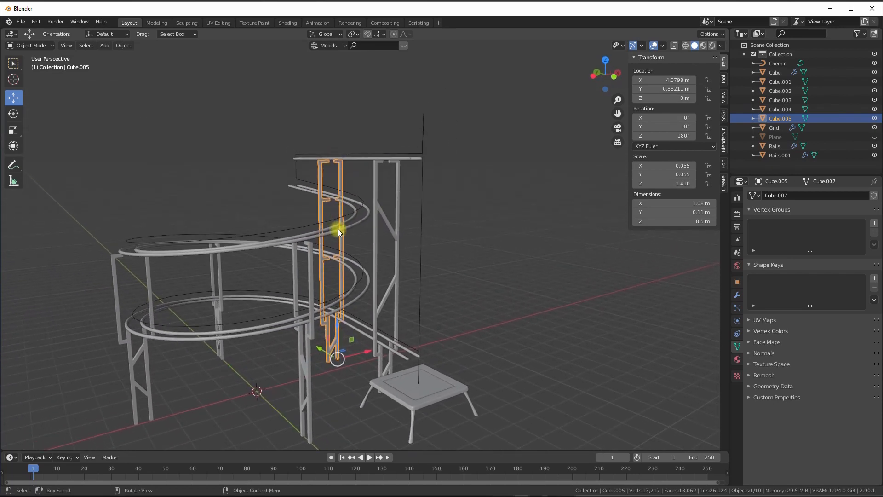
{"action": "scroll", "coordinate": [337, 228], "scroll_direction": "down", "scroll_amount": 2}
{"action": "scroll", "coordinate": [518, 286], "scroll_direction": "down", "scroll_amount": 2}
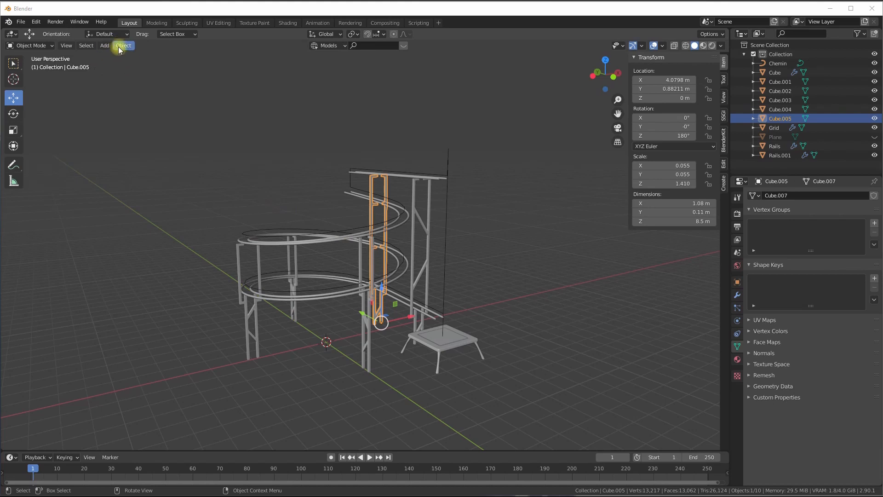
- Add a UV sphere at the world origin and shade it smooth
{"action": "left_click", "coordinate": [105, 45]}
{"action": "mouse_move", "coordinate": [118, 55]}
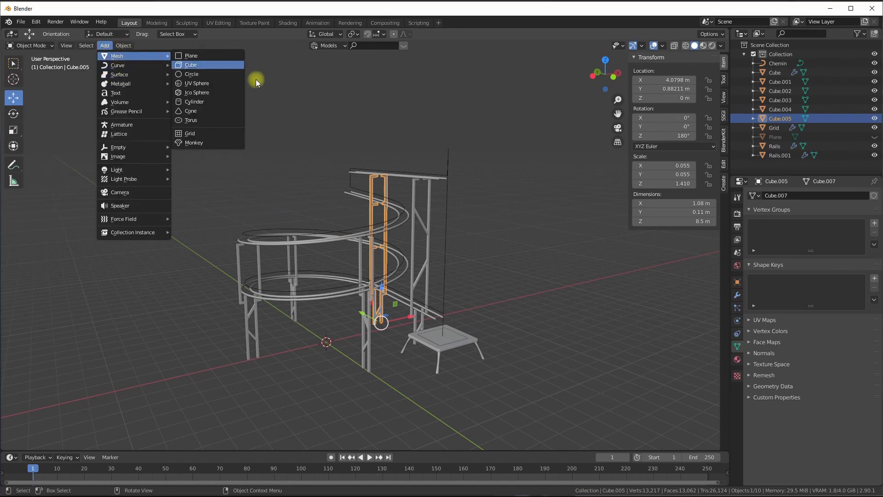
{"action": "left_click", "coordinate": [195, 84]}
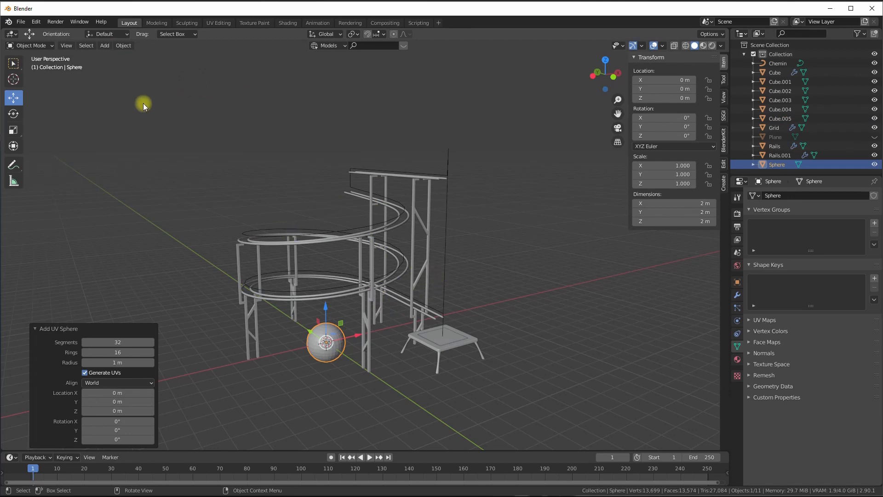
{"action": "left_click", "coordinate": [123, 45]}
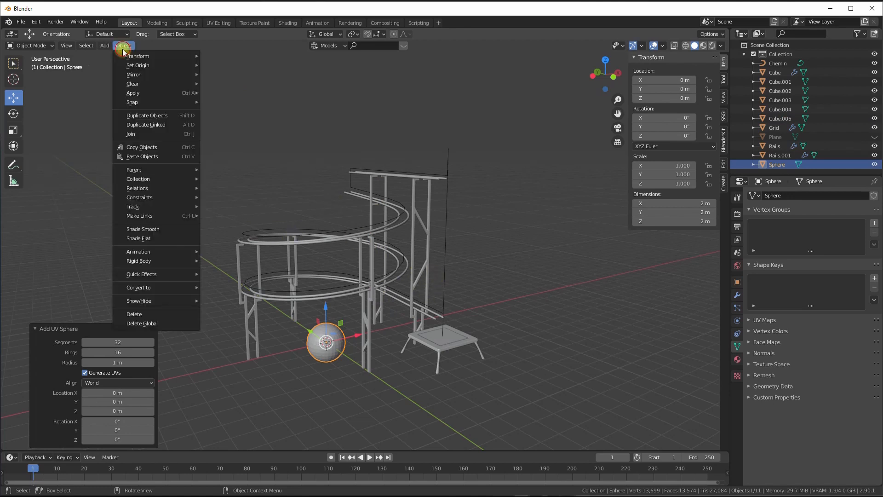
{"action": "left_click", "coordinate": [144, 230]}
- Scale the sphere to about 0.411 and move it to about X 4.11 m, Z 7.65 m near the tall supports
{"action": "key", "text": "s"}
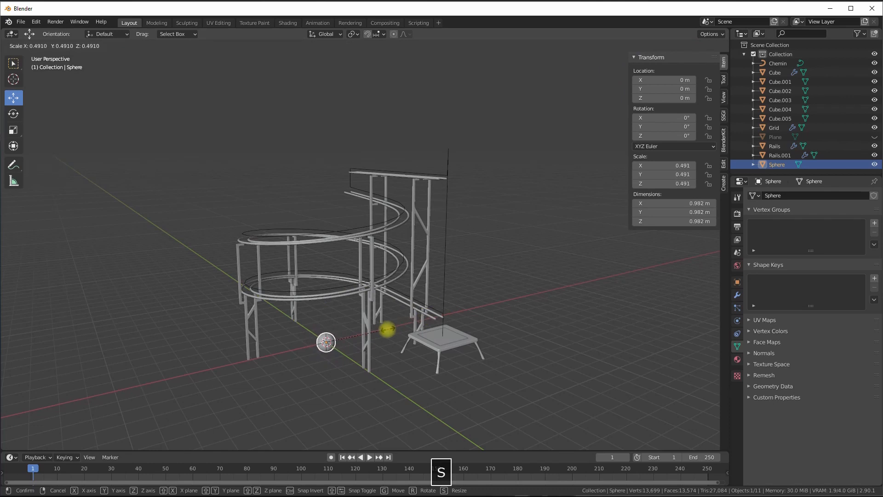
{"action": "left_click", "coordinate": [374, 329]}
{"action": "left_click_drag", "start_coordinate": [328, 321], "coordinate": [351, 165]}
{"action": "left_click_drag", "start_coordinate": [347, 196], "coordinate": [390, 183]}
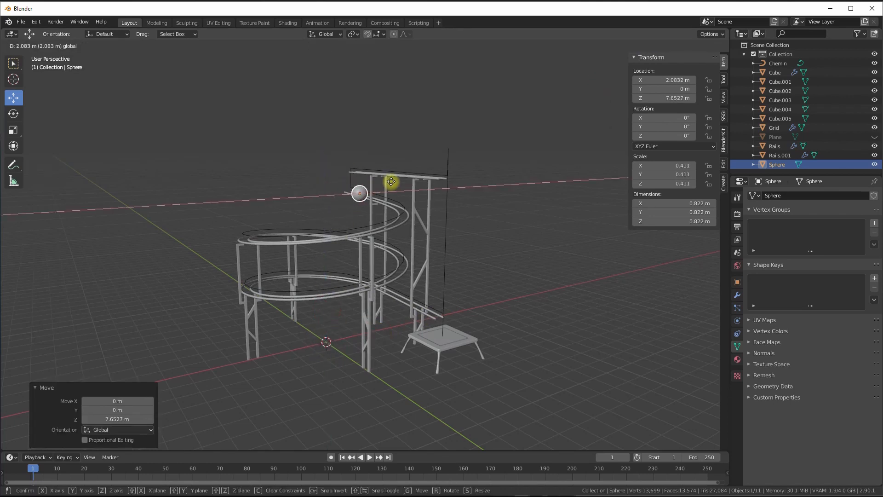
{"action": "middle_click_drag", "start_coordinate": [391, 183], "coordinate": [363, 202]}
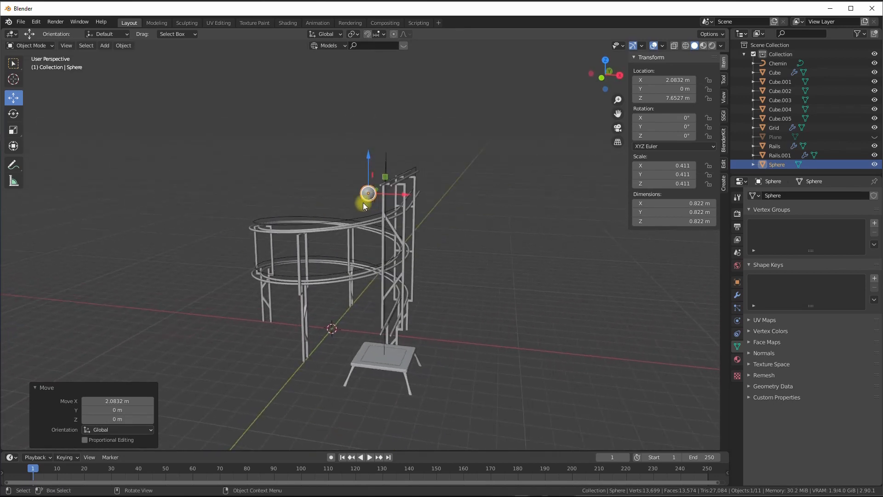
{"action": "left_click_drag", "start_coordinate": [403, 199], "coordinate": [442, 197]}
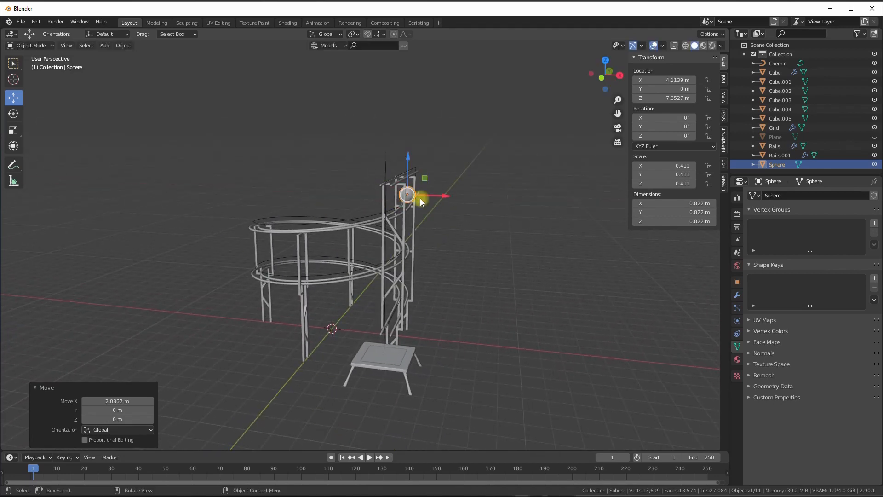
- Move the sphere about 3.3 m along Y and -0.23 m along X, centring it over the open end of the rails below the top track
{"action": "scroll", "coordinate": [409, 207], "scroll_direction": "up", "scroll_amount": 4}
{"action": "scroll", "coordinate": [399, 215], "scroll_direction": "up", "scroll_amount": 2}
{"action": "middle_click_drag", "start_coordinate": [457, 178], "coordinate": [297, 260], "text": "shift"}
{"action": "middle_click_drag", "start_coordinate": [388, 216], "coordinate": [296, 209]}
{"action": "left_click_drag", "start_coordinate": [373, 168], "coordinate": [569, 166]}
{"action": "middle_click_drag", "start_coordinate": [445, 200], "coordinate": [552, 194]}
{"action": "middle_click_drag", "start_coordinate": [307, 181], "coordinate": [372, 171]}
{"action": "left_click_drag", "start_coordinate": [373, 174], "coordinate": [362, 178]}
{"action": "middle_click_drag", "start_coordinate": [369, 184], "coordinate": [378, 218]}
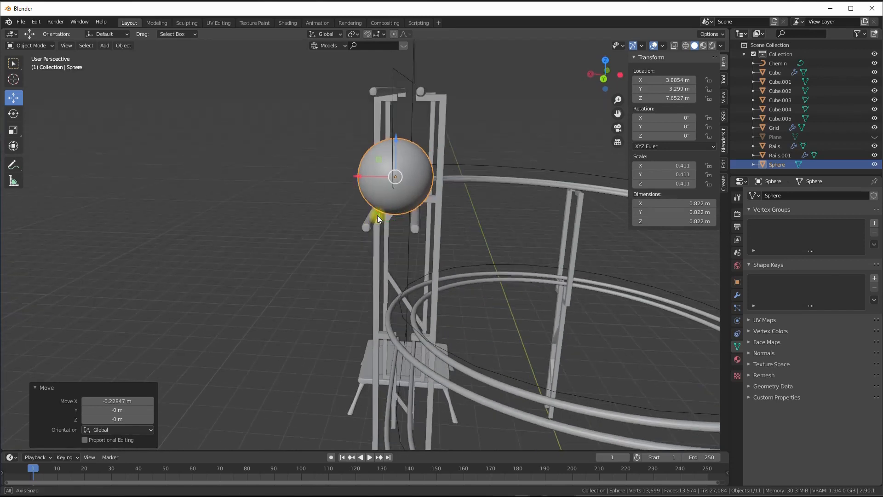
{"action": "middle_click_drag", "start_coordinate": [420, 184], "coordinate": [456, 192]}
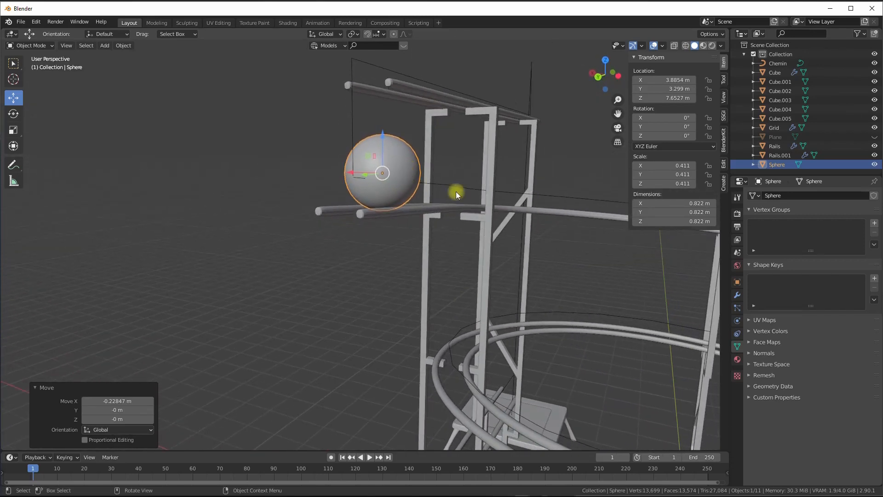
- Scale the sphere down to about 0.362 and lower it to about Z 7.593 m towards the rails
{"action": "key", "text": "s"}
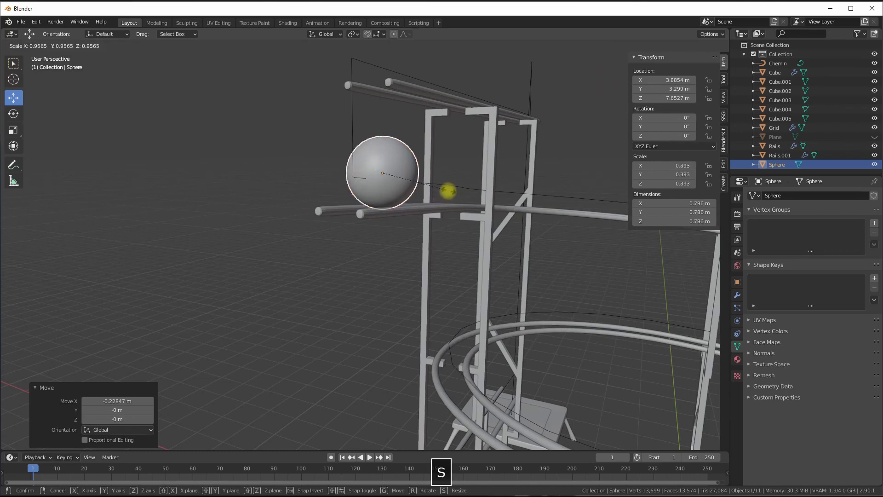
{"action": "left_click", "coordinate": [443, 190]}
{"action": "left_click_drag", "start_coordinate": [380, 132], "coordinate": [381, 140]}
{"action": "middle_click_drag", "start_coordinate": [381, 139], "coordinate": [415, 150]}
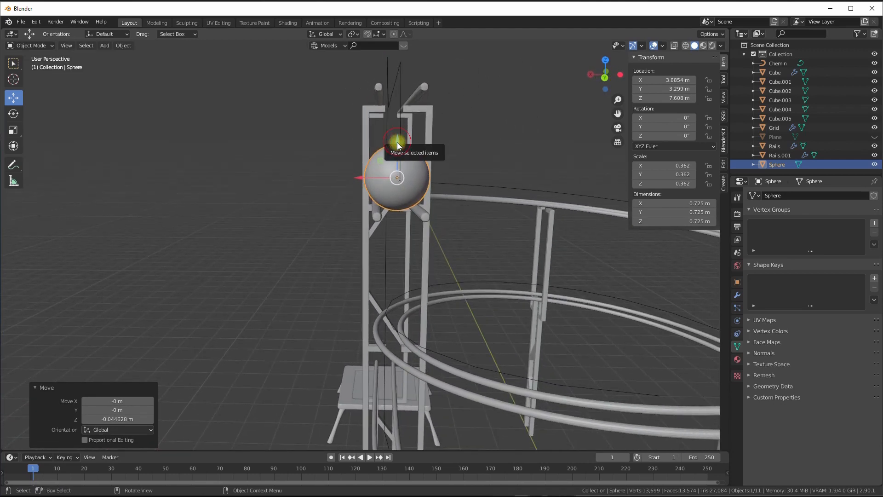
{"action": "left_click_drag", "start_coordinate": [396, 142], "coordinate": [398, 144]}
{"action": "middle_click_drag", "start_coordinate": [406, 155], "coordinate": [304, 162]}
{"action": "middle_click_drag", "start_coordinate": [379, 188], "coordinate": [479, 198]}
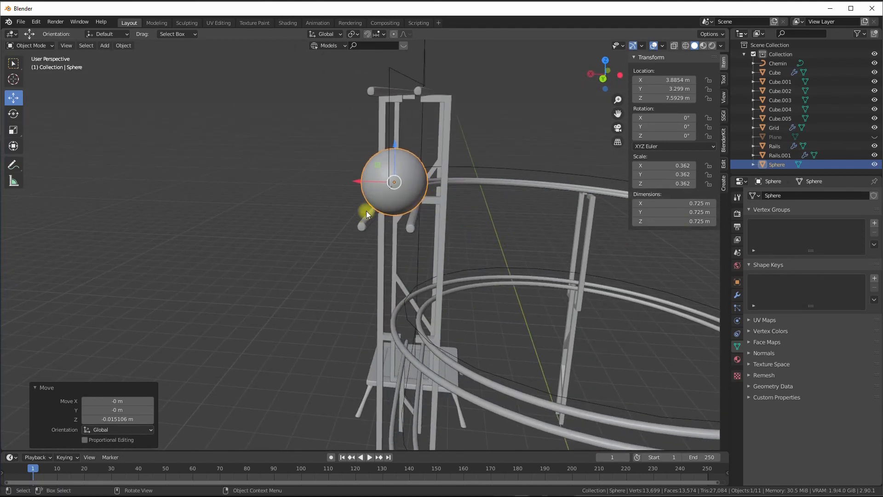
- Shrink the sphere slightly to a scale of about 0.354 and lower it about 0.02 m along Z onto the rails
{"action": "scroll", "coordinate": [375, 212], "scroll_direction": "up", "scroll_amount": 3}
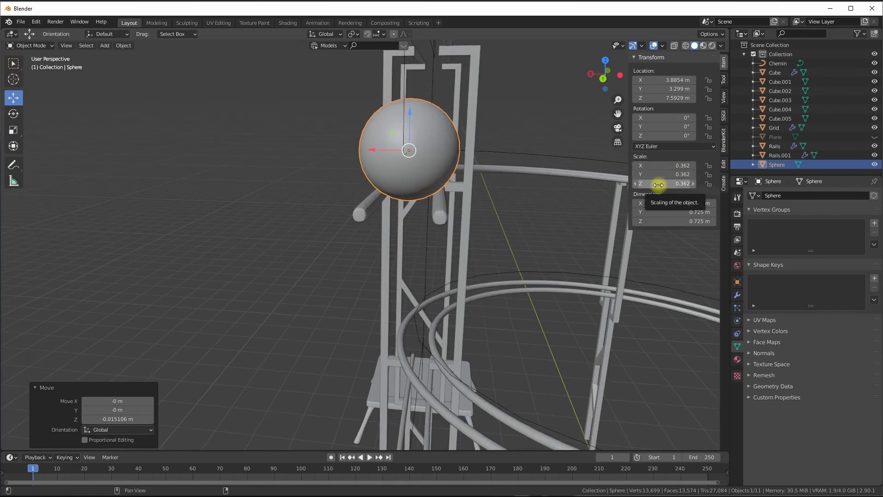
{"action": "middle_click_drag", "start_coordinate": [566, 205], "coordinate": [536, 193]}
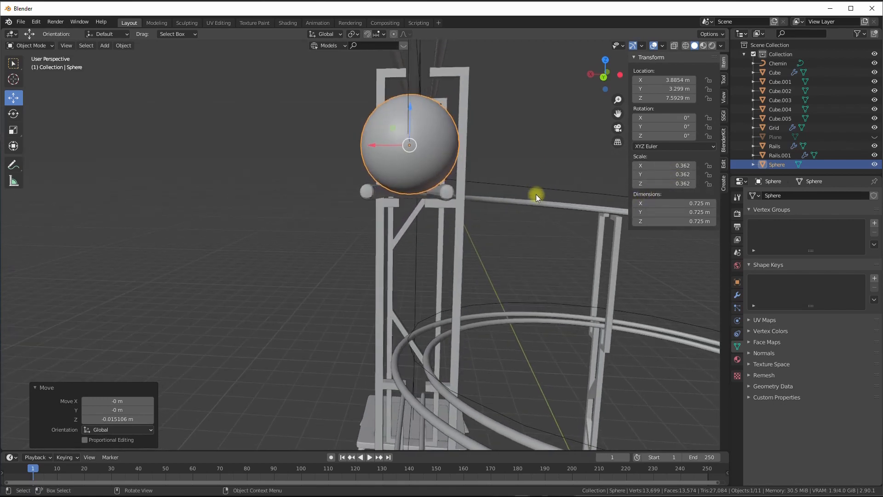
{"action": "key", "text": "s"}
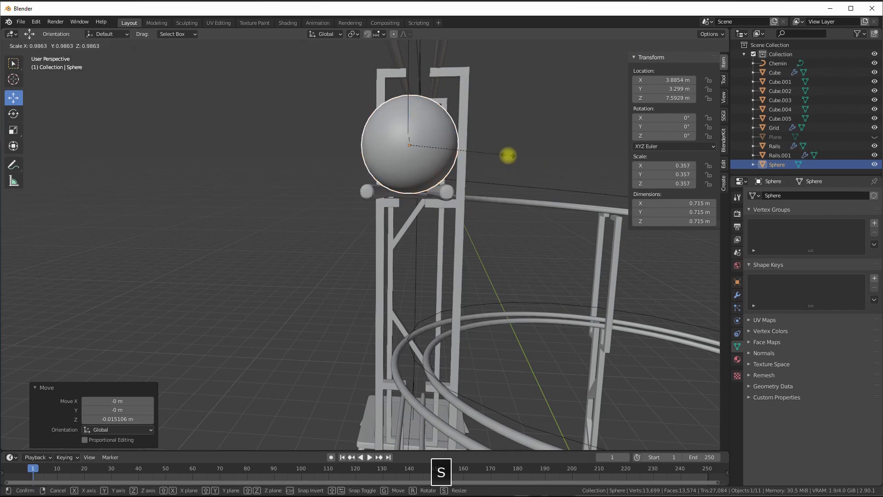
{"action": "left_click", "coordinate": [458, 144]}
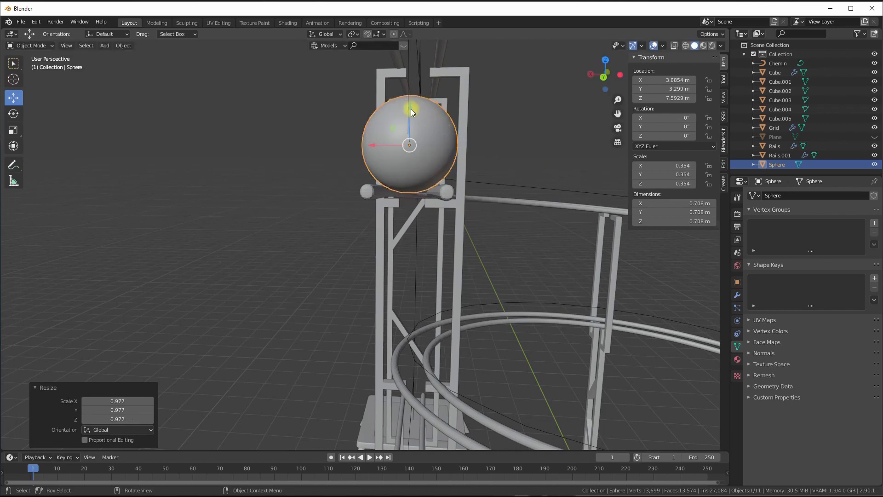
{"action": "key", "text": "g"}
{"action": "key", "text": "z"}
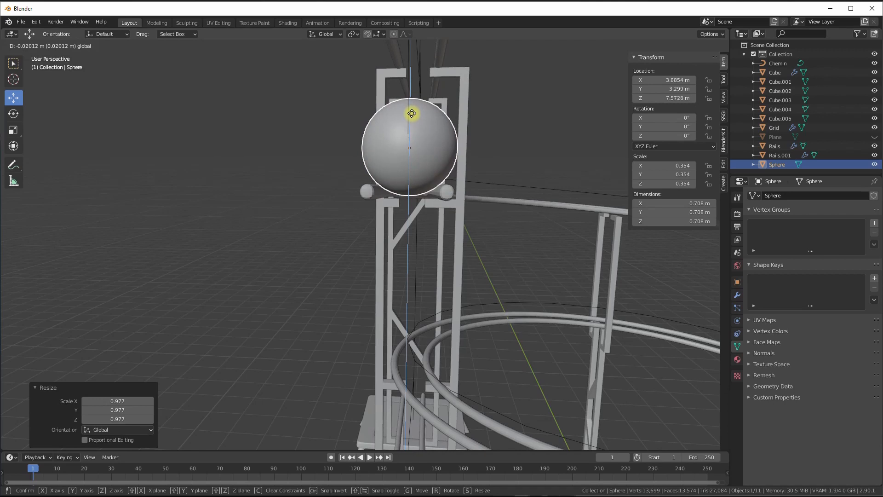
{"action": "left_click", "coordinate": [411, 113]}
- Apply the sphere's scale as its new base scale, leaving location and rotation unapplied
{"action": "middle_click_drag", "start_coordinate": [411, 114], "coordinate": [355, 128]}
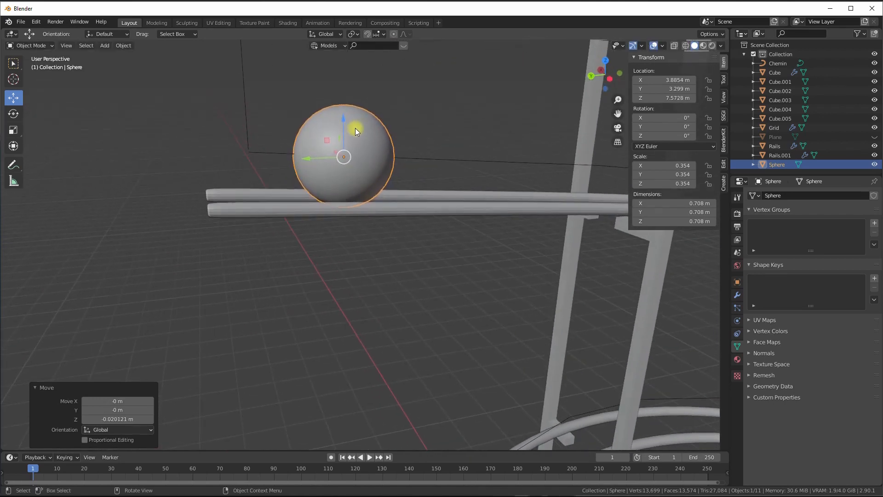
{"action": "mouse_move", "coordinate": [402, 179]}
{"action": "middle_mouse_down"}
{"action": "mouse_move", "coordinate": [354, 172]}
{"action": "mouse_move", "coordinate": [380, 189]}
{"action": "mouse_move", "coordinate": [405, 170]}
{"action": "middle_mouse_up"}
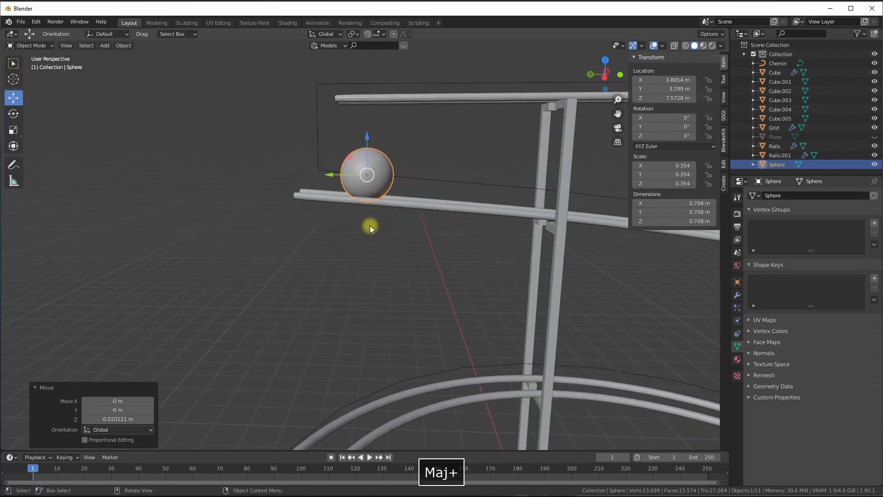
{"action": "middle_click_drag", "start_coordinate": [397, 225], "coordinate": [434, 231]}
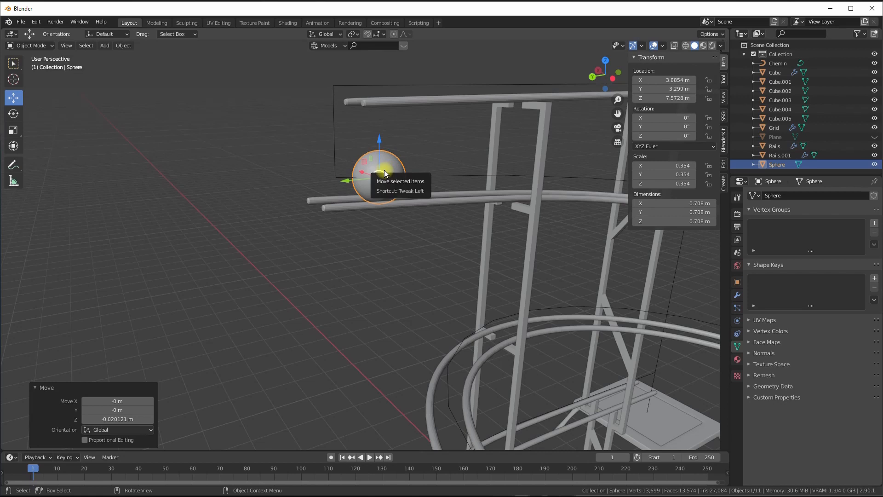
{"action": "left_click", "coordinate": [121, 46]}
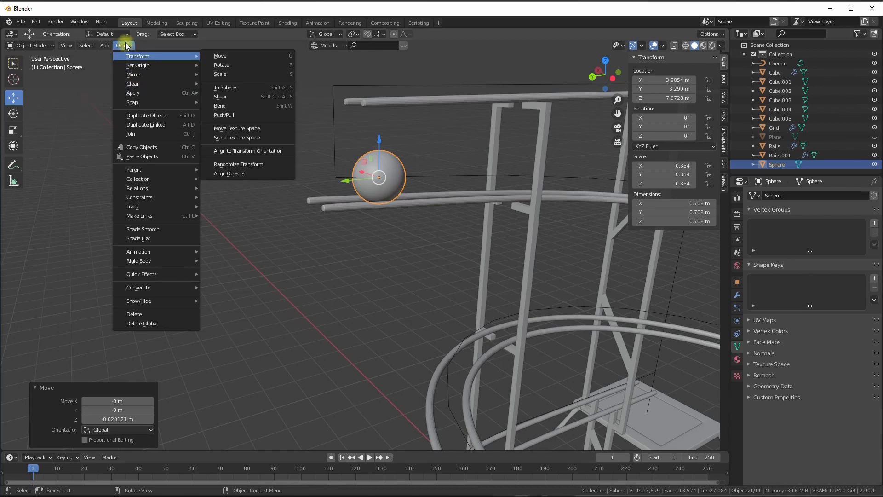
{"action": "left_click", "coordinate": [326, 144]}
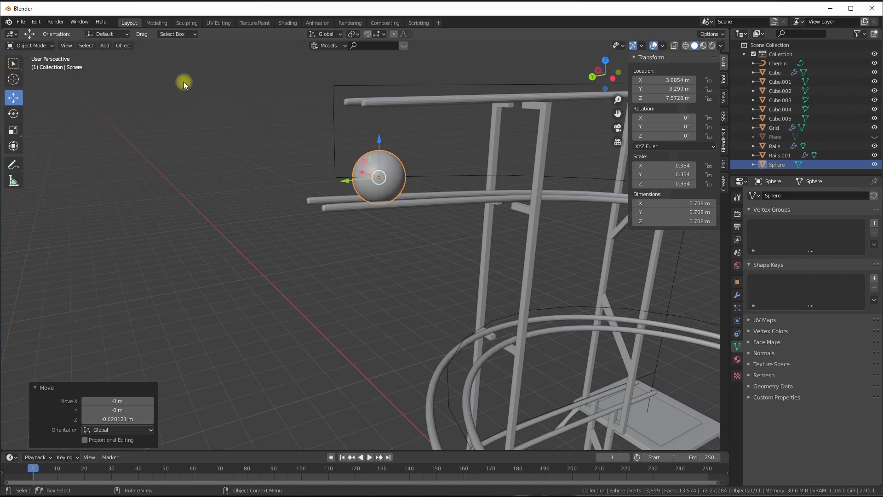
{"action": "left_click", "coordinate": [124, 46]}
{"action": "mouse_move", "coordinate": [140, 96]}
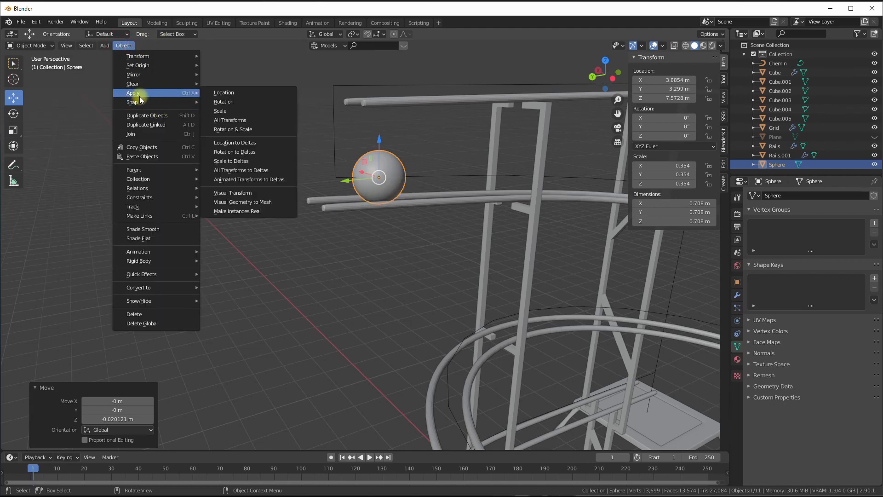
{"action": "left_click", "coordinate": [222, 112]}
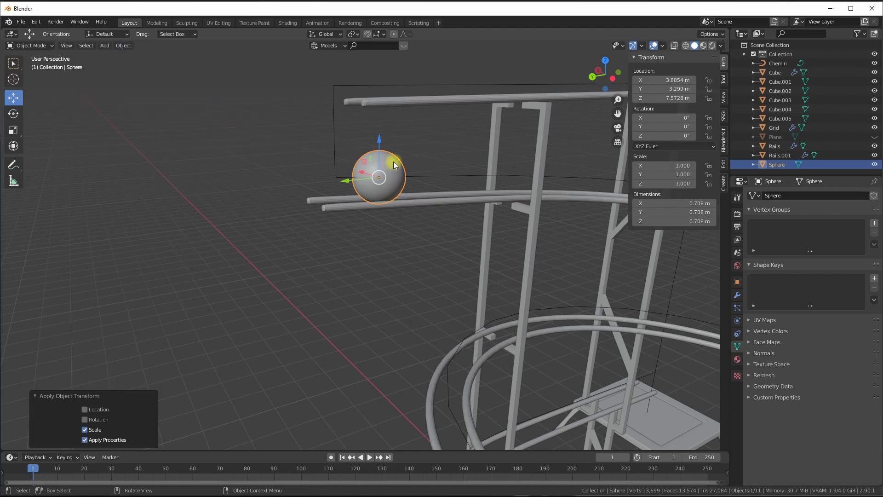
- Add a Plain Axes empty with a 1 m radius at the world origin
{"action": "mouse_move", "coordinate": [393, 162]}
{"action": "middle_mouse_down"}
{"action": "mouse_move", "coordinate": [198, 149]}
{"action": "mouse_move", "coordinate": [385, 167]}
{"action": "middle_mouse_up"}
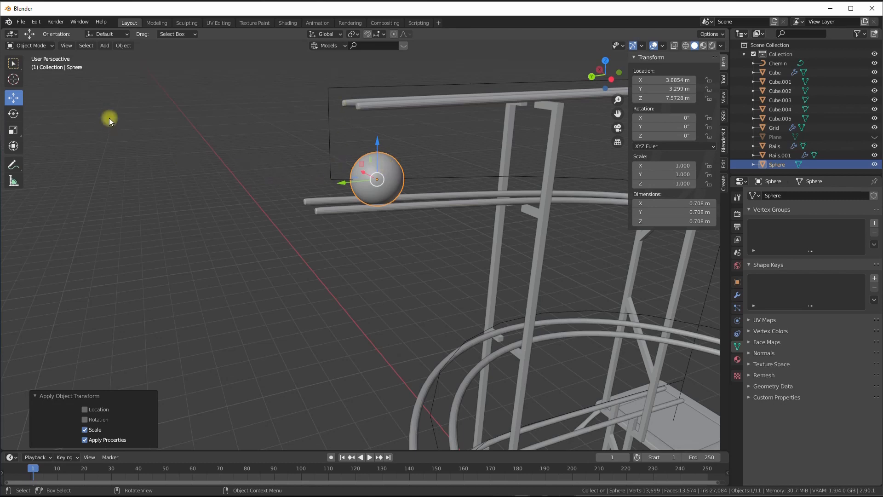
{"action": "middle_click_drag", "start_coordinate": [109, 117], "coordinate": [89, 123]}
{"action": "left_click", "coordinate": [106, 46]}
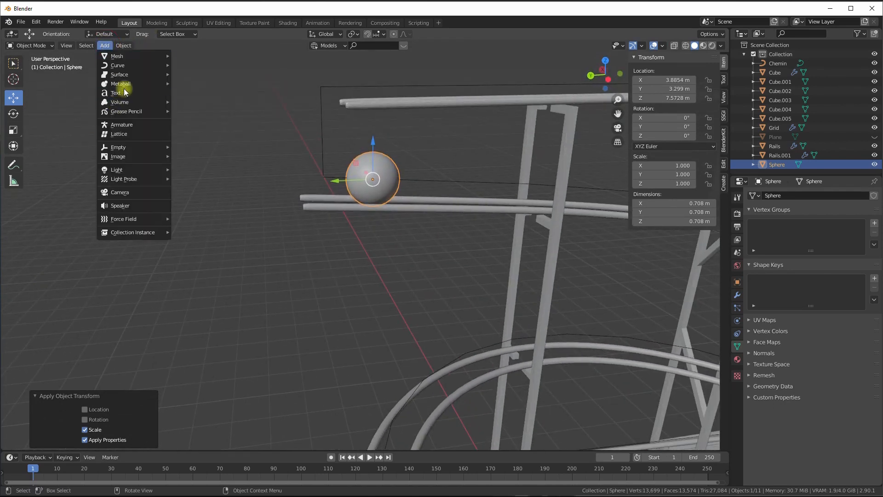
{"action": "mouse_move", "coordinate": [117, 147]}
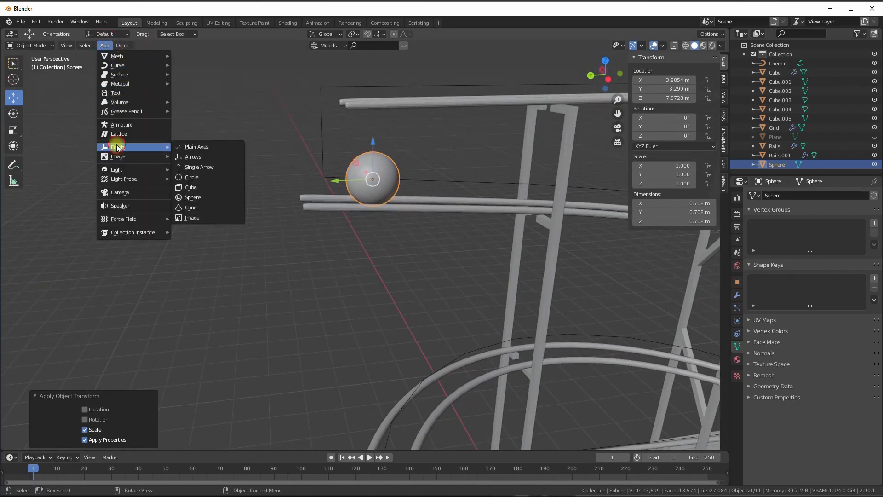
{"action": "left_click", "coordinate": [197, 145]}
- Snap the empty to the sphere's centre, using the sphere as the active object
{"action": "middle_click_drag", "start_coordinate": [325, 237], "coordinate": [247, 238]}
{"action": "middle_click_drag", "start_coordinate": [247, 239], "coordinate": [359, 453], "text": "shift"}
{"action": "middle_click_drag", "start_coordinate": [349, 383], "coordinate": [383, 159]}
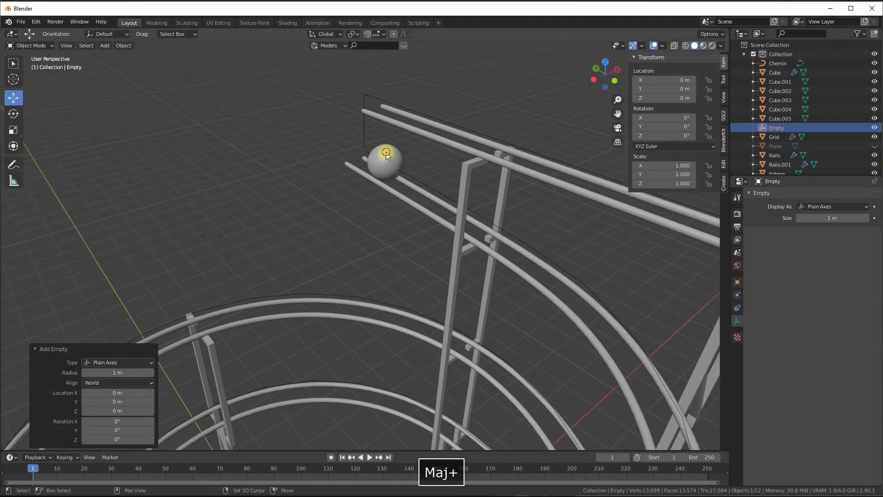
{"action": "left_click", "coordinate": [386, 154], "text": "shift"}
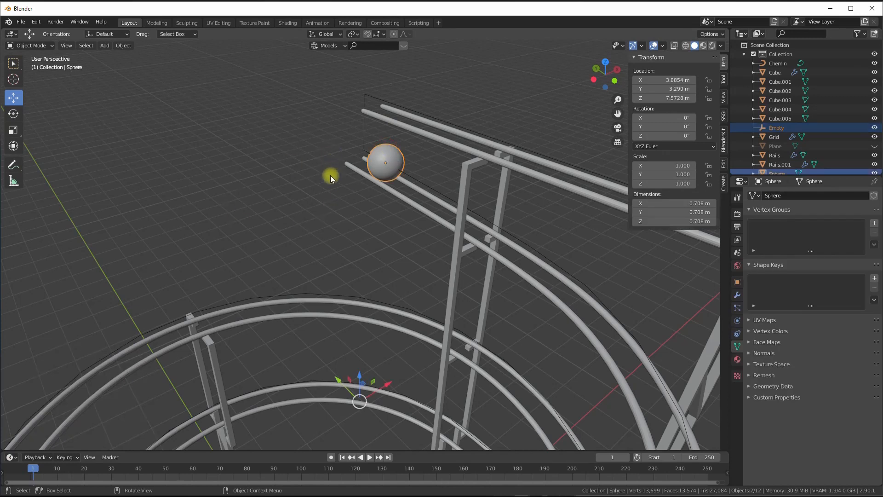
{"action": "left_click", "coordinate": [123, 45]}
{"action": "mouse_move", "coordinate": [149, 104]}
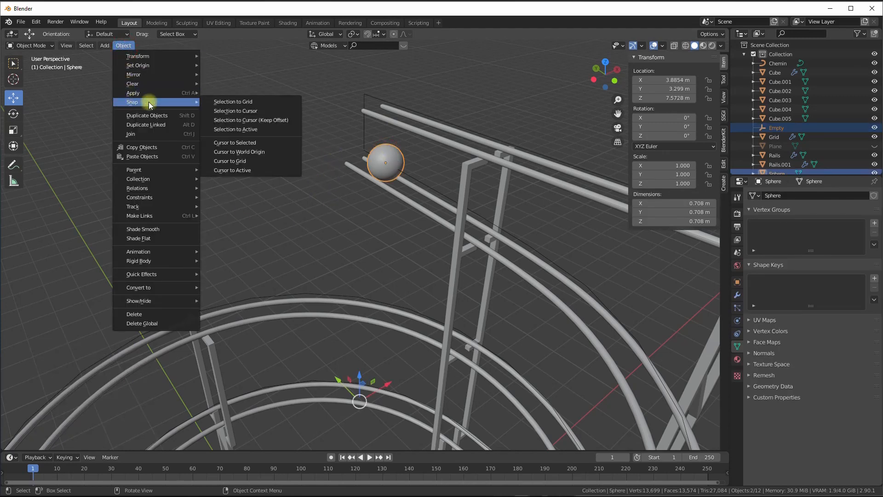
{"action": "left_click", "coordinate": [239, 131]}
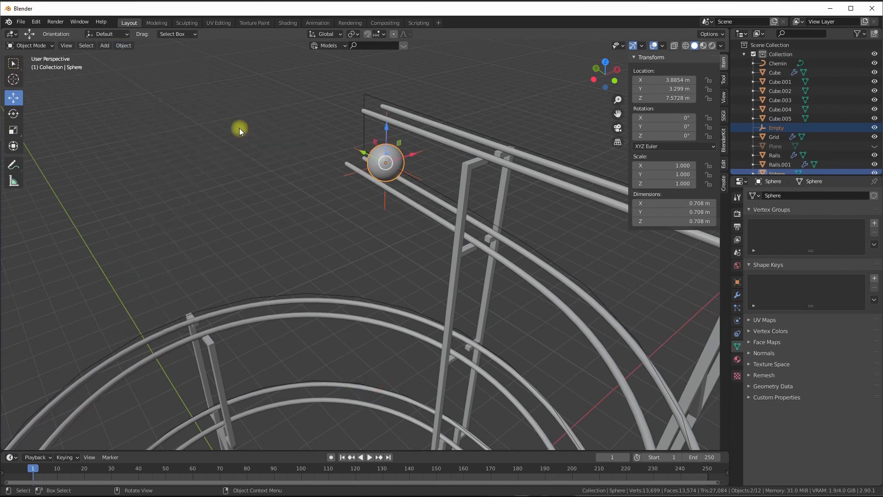
- Parent the sphere to the empty with the Object parent type
{"action": "scroll", "coordinate": [378, 164], "scroll_direction": "up", "scroll_amount": 4}
{"action": "middle_click_drag", "start_coordinate": [379, 164], "coordinate": [315, 165], "text": "shift"}
{"action": "left_click", "coordinate": [311, 157]}
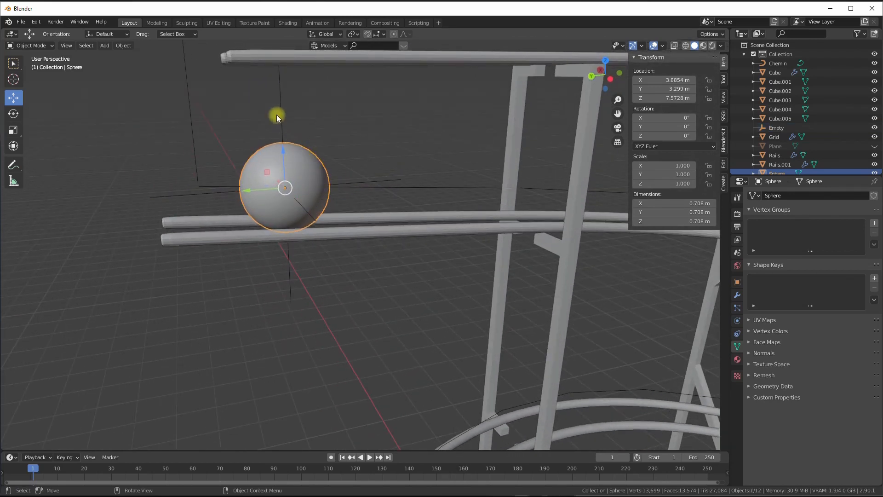
{"action": "left_click", "coordinate": [281, 100], "text": "shift"}
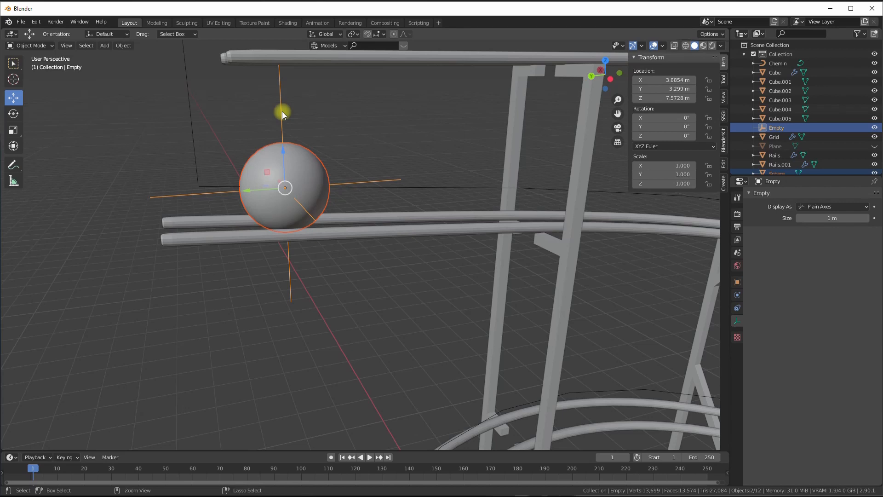
{"action": "key", "text": "ctrl+p"}
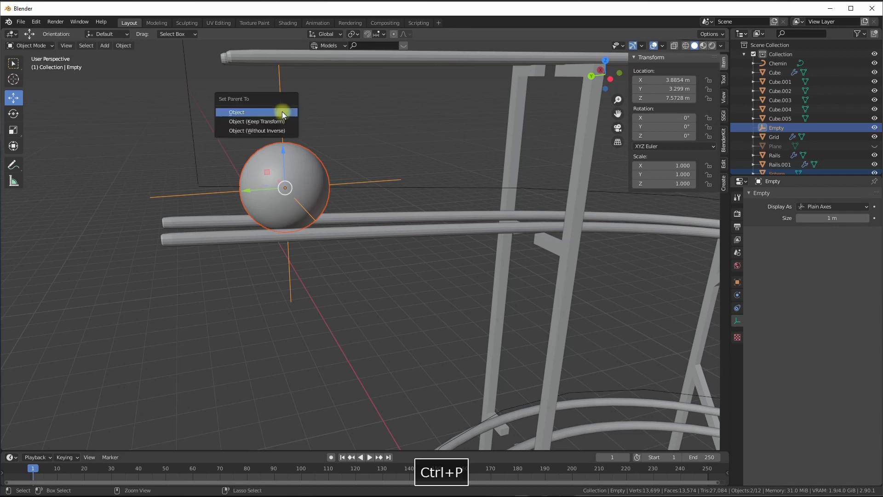
{"action": "left_click", "coordinate": [253, 113]}
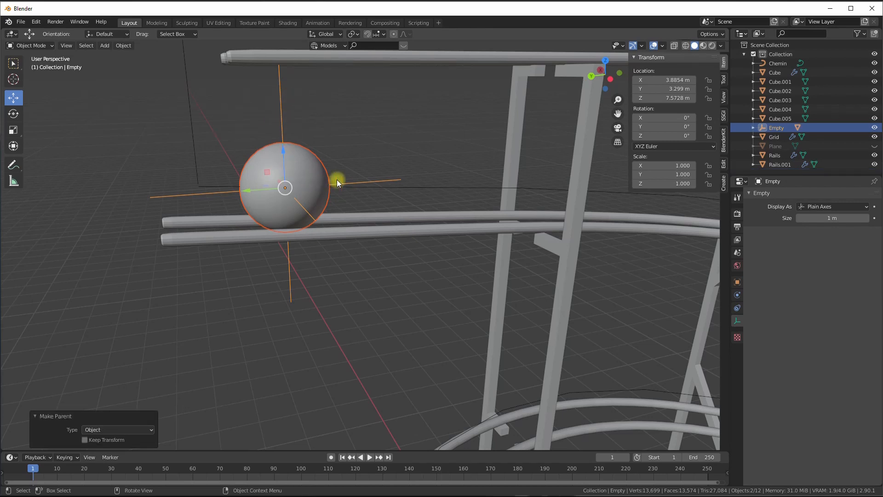
- Give the empty alone a Follow Path constraint with the Chemin curve as its target
{"action": "left_click", "coordinate": [349, 184]}
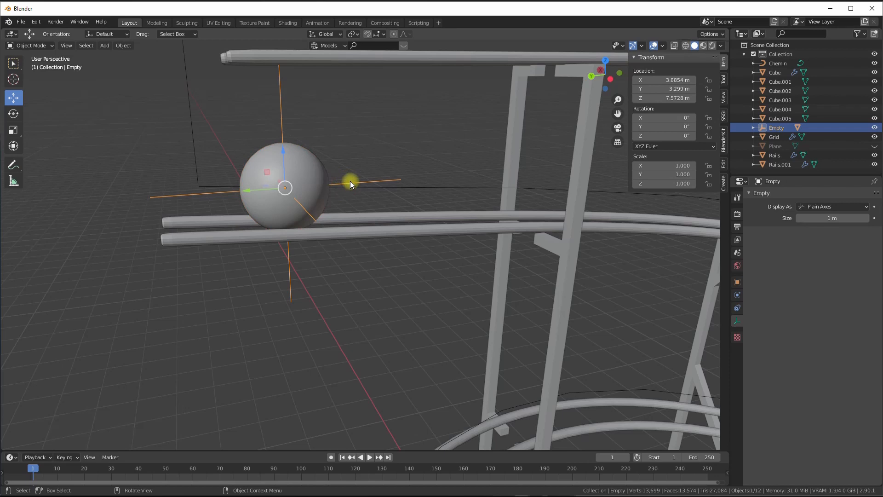
{"action": "left_click", "coordinate": [737, 295]}
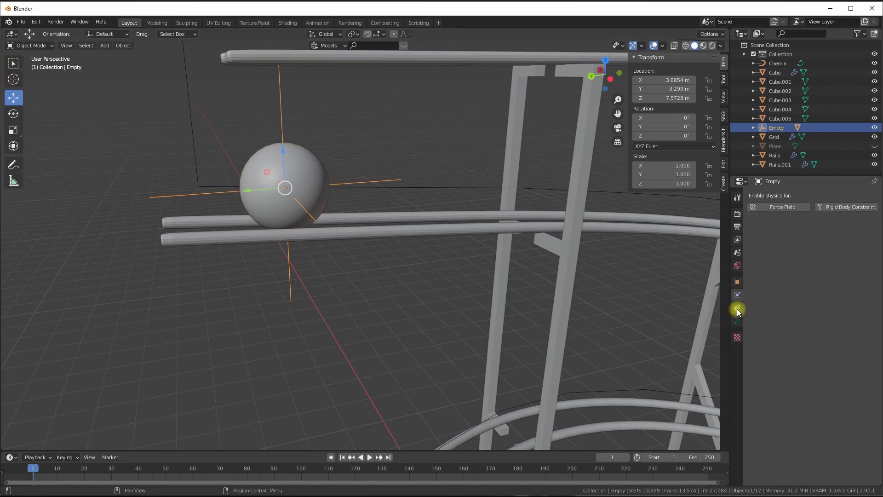
{"action": "left_click", "coordinate": [736, 308]}
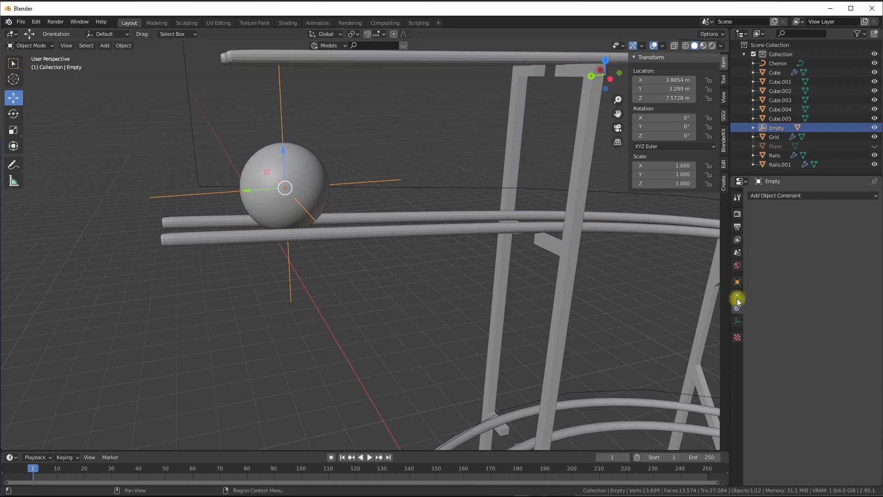
{"action": "left_click", "coordinate": [780, 195]}
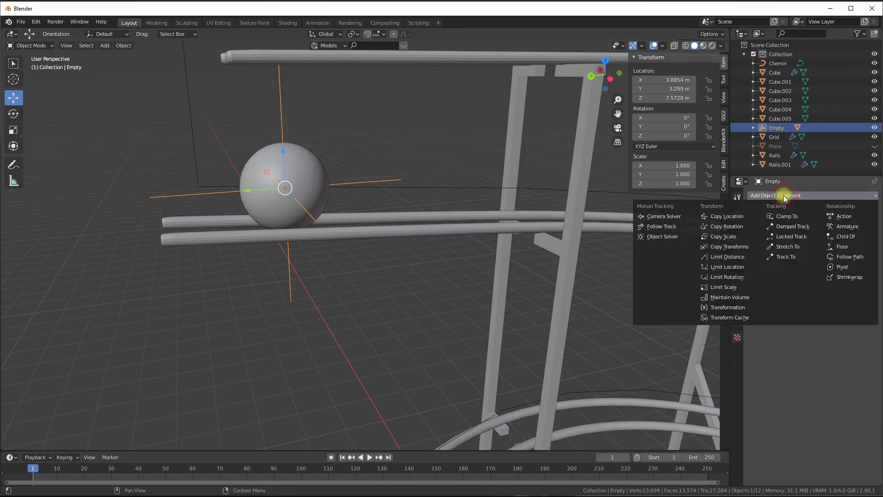
{"action": "left_click", "coordinate": [849, 257]}
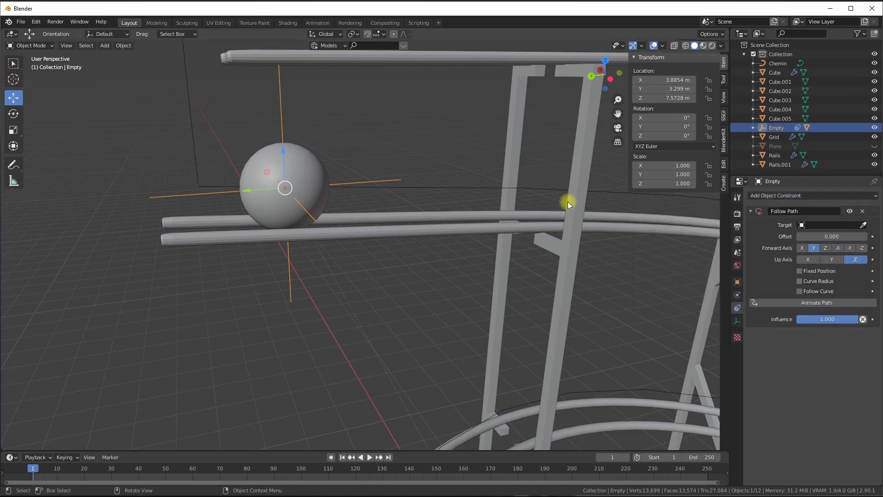
{"action": "left_click", "coordinate": [864, 225]}
{"action": "left_click", "coordinate": [431, 189]}
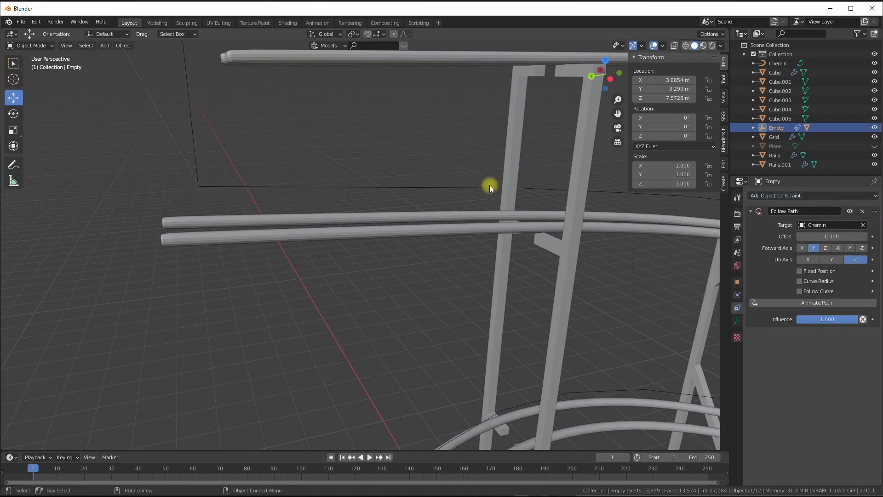
- Reset the empty's X, Y and Z location to 0 m so the ball sits on the path
{"action": "scroll", "coordinate": [390, 183], "scroll_direction": "down", "scroll_amount": 6}
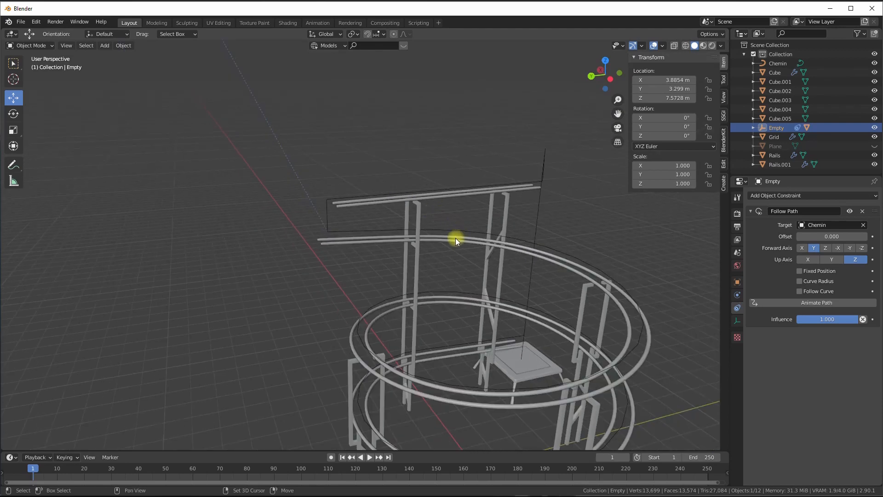
{"action": "middle_click_drag", "start_coordinate": [455, 238], "coordinate": [451, 138], "text": "shift"}
{"action": "middle_click_drag", "start_coordinate": [482, 203], "coordinate": [460, 219]}
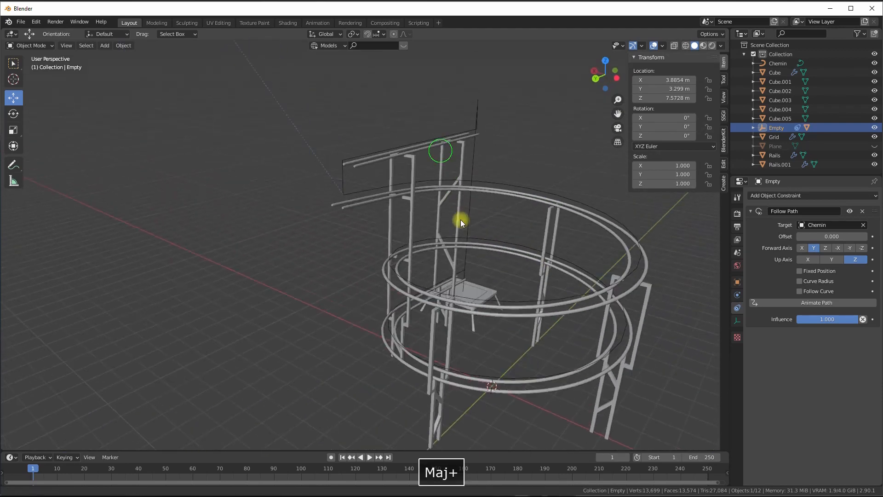
{"action": "scroll", "coordinate": [427, 220], "scroll_direction": "down", "scroll_amount": 8}
{"action": "scroll", "coordinate": [424, 206], "scroll_direction": "up", "scroll_amount": 3}
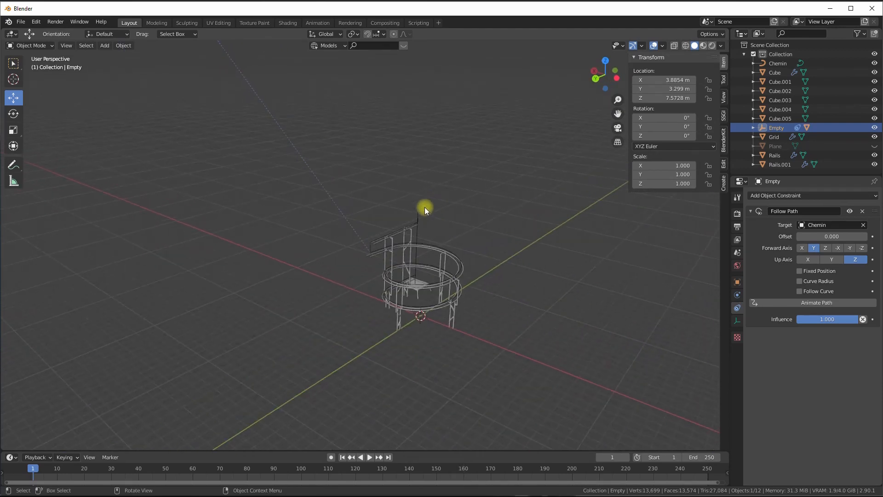
{"action": "scroll", "coordinate": [424, 206], "scroll_direction": "up", "scroll_amount": 8}
{"action": "middle_click_drag", "start_coordinate": [437, 224], "coordinate": [415, 220], "text": "shift"}
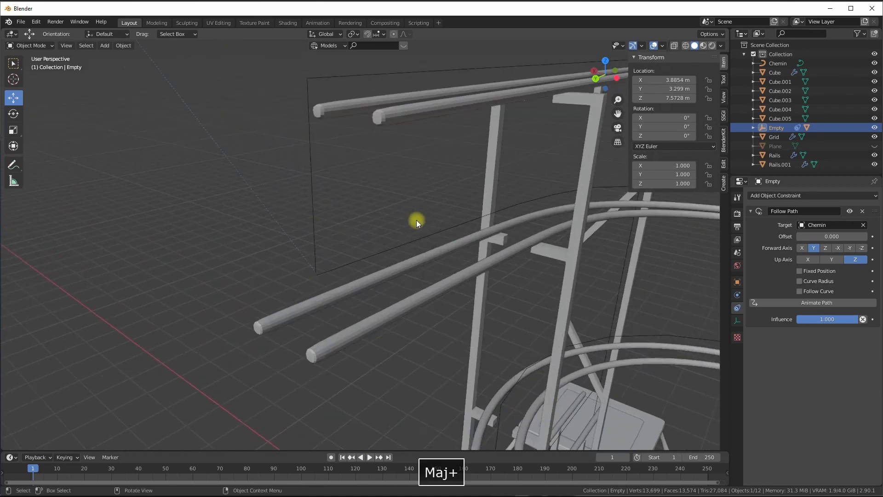
{"action": "scroll", "coordinate": [423, 207], "scroll_direction": "up", "scroll_amount": 2}
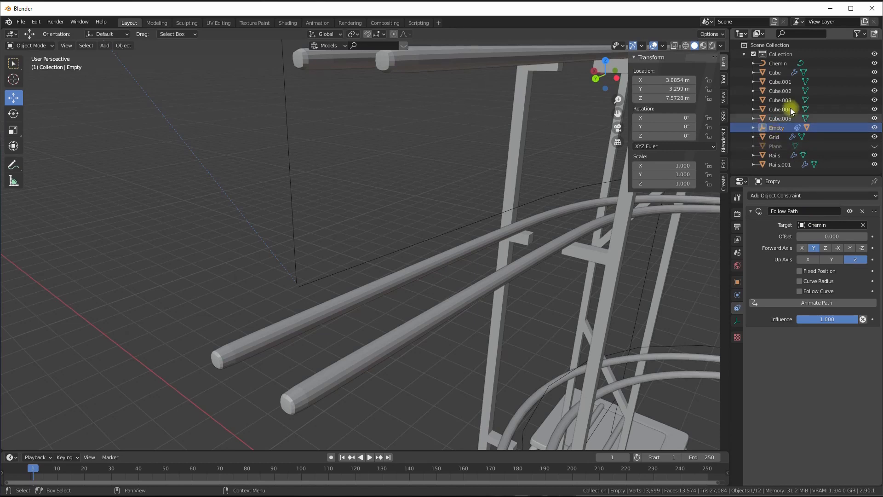
{"action": "left_click_drag", "start_coordinate": [671, 80], "coordinate": [673, 98]}
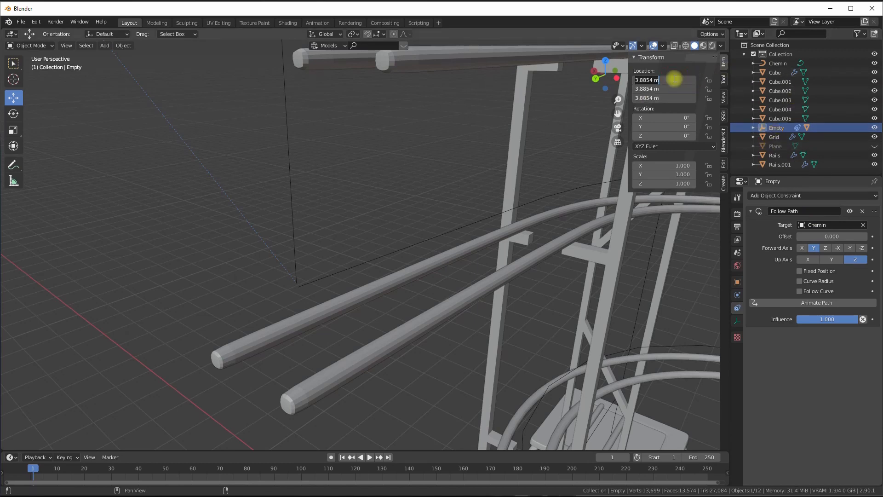
{"action": "type", "text": "0"}
{"action": "key", "text": "Return"}
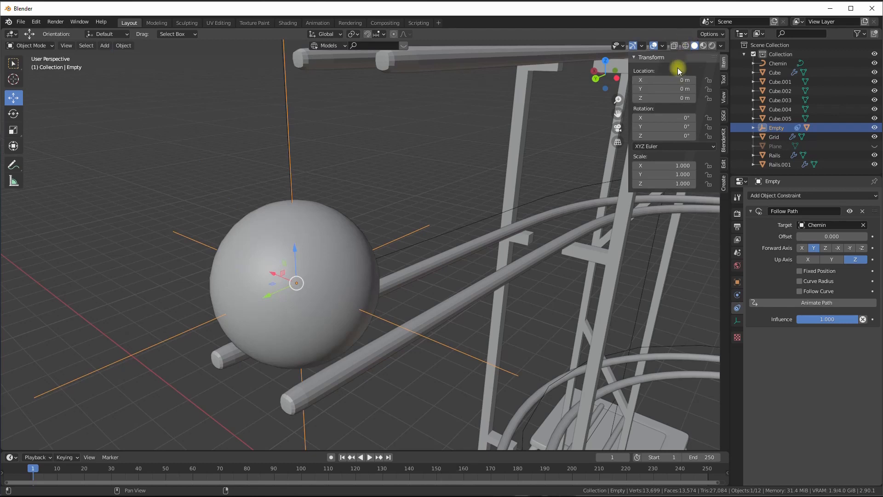
- Shorten the upper rails at the ball's end by moving their end vertices slightly in negative global Y, using X-ray only for the selection
{"action": "middle_click_drag", "start_coordinate": [593, 133], "coordinate": [497, 179]}
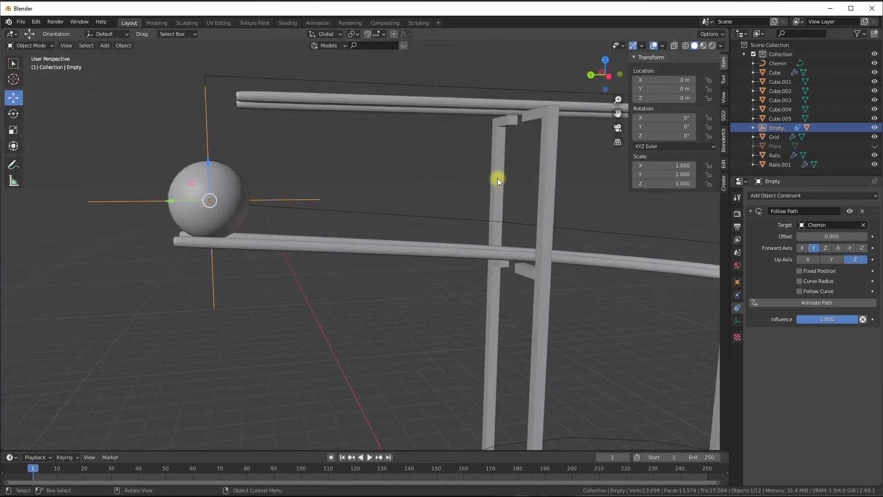
{"action": "middle_click_drag", "start_coordinate": [442, 173], "coordinate": [402, 183]}
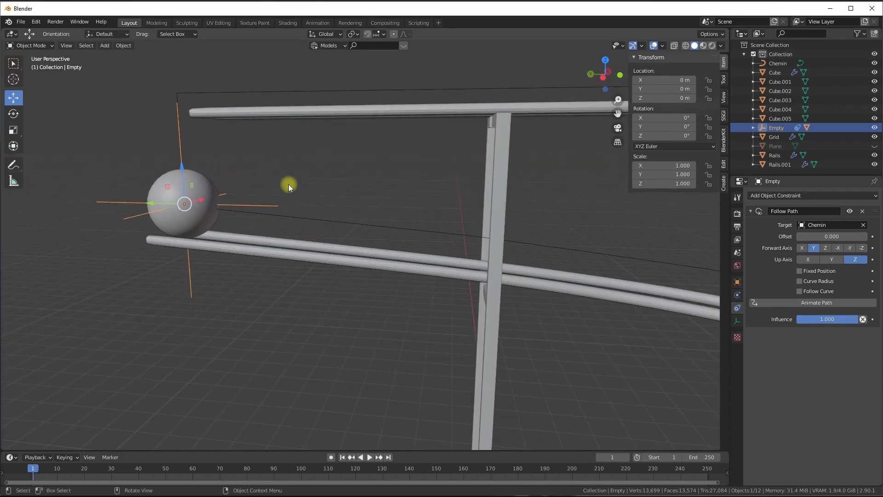
{"action": "middle_click_drag", "start_coordinate": [214, 175], "coordinate": [242, 123]}
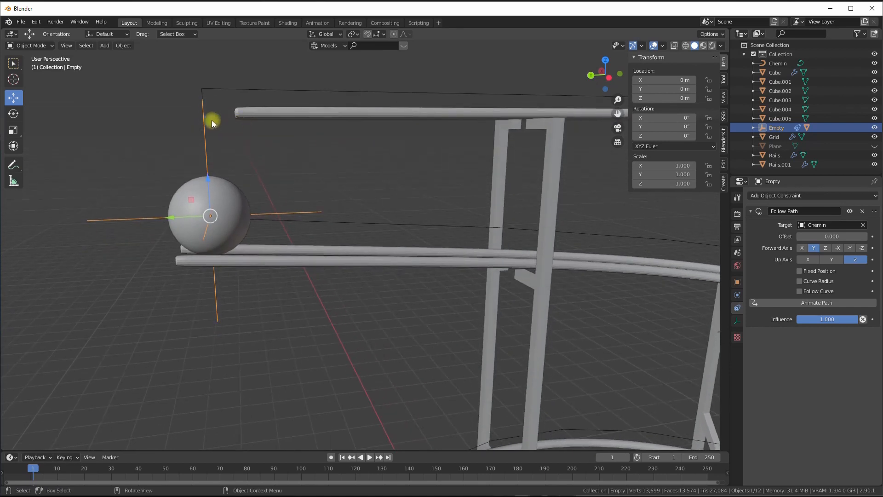
{"action": "left_click", "coordinate": [267, 118]}
{"action": "key", "text": "Tab"}
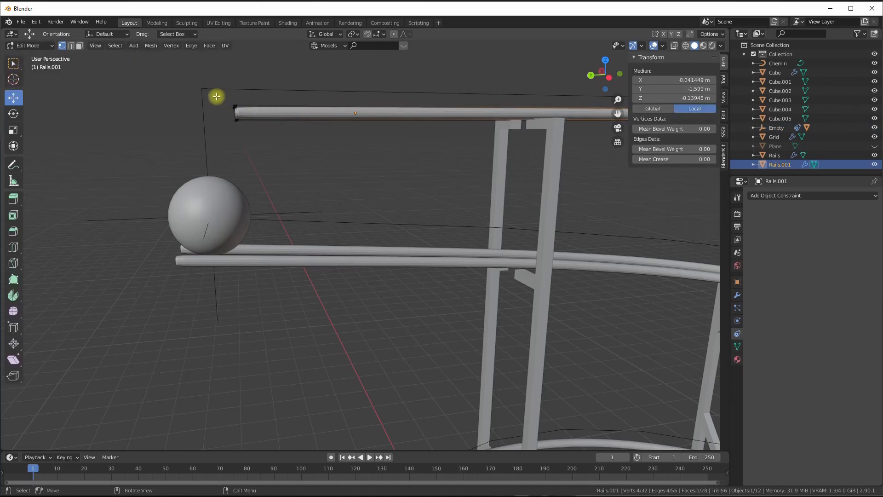
{"action": "left_click", "coordinate": [674, 45]}
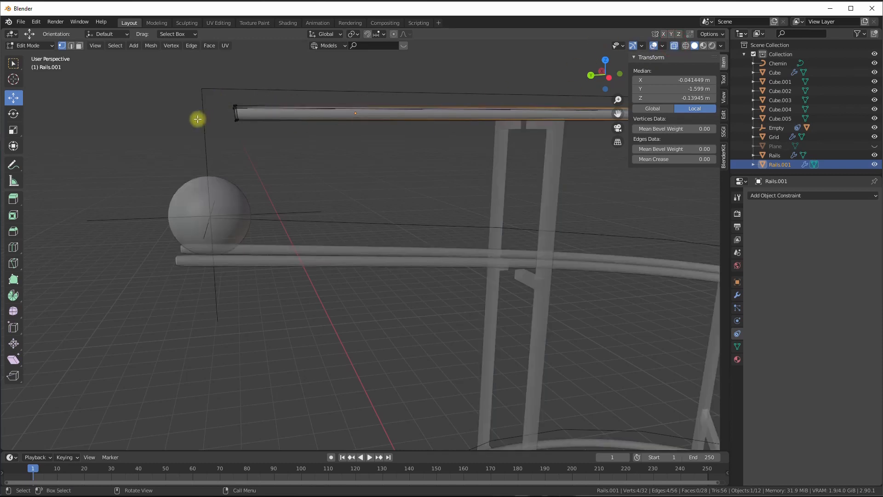
{"action": "left_click_drag", "start_coordinate": [221, 97], "coordinate": [262, 142]}
{"action": "key", "text": "g"}
{"action": "key", "text": "y"}
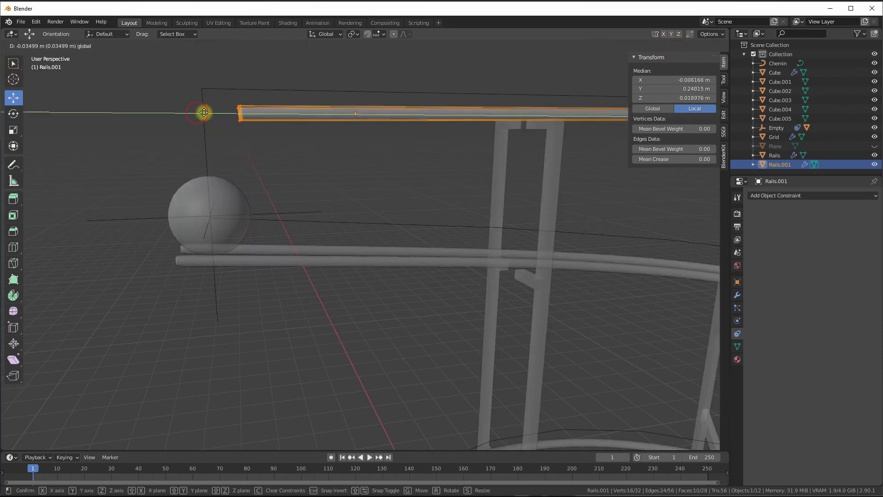
{"action": "left_click", "coordinate": [217, 113]}
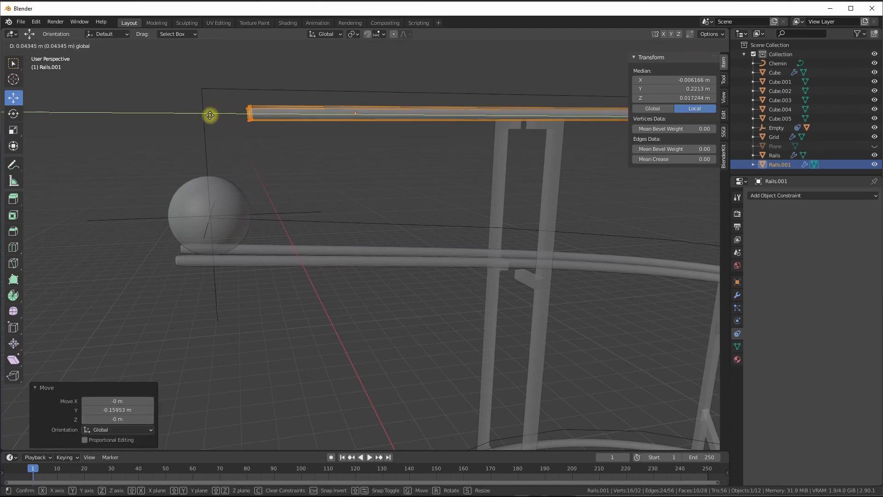
{"action": "key", "text": "Tab"}
{"action": "scroll", "coordinate": [269, 177], "scroll_direction": "down", "scroll_amount": 4}
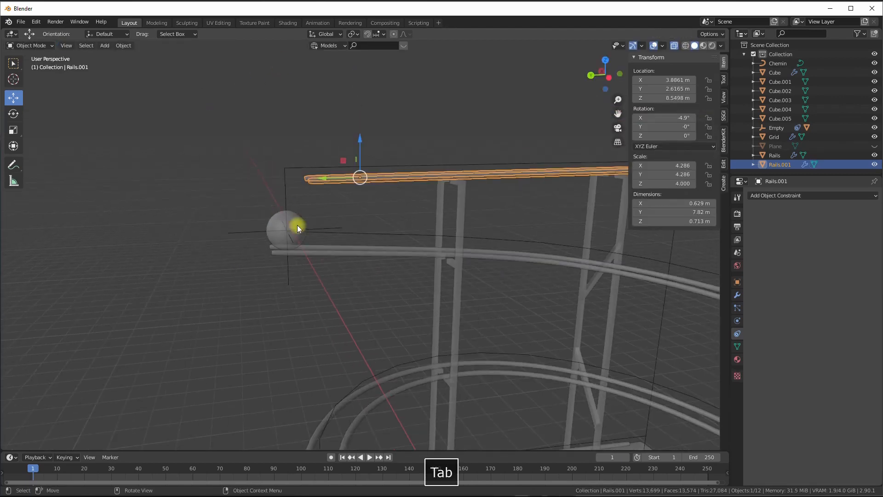
{"action": "middle_click_drag", "start_coordinate": [297, 225], "coordinate": [462, 158]}
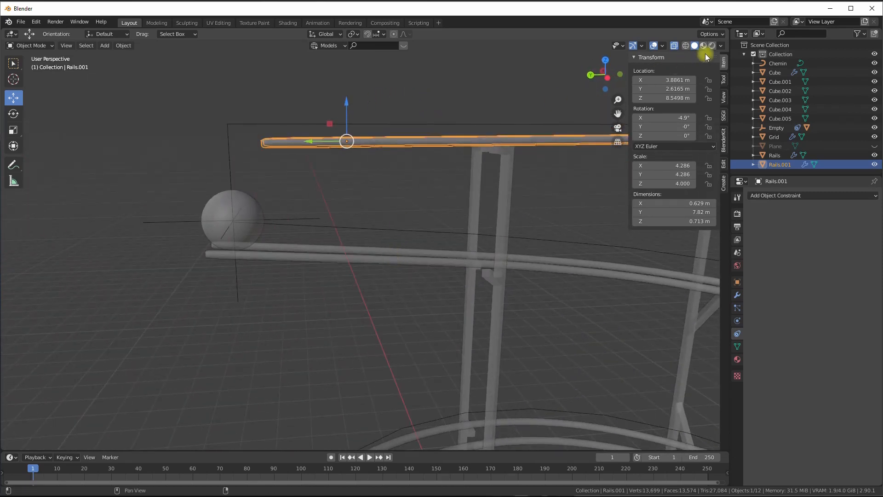
{"action": "left_click", "coordinate": [675, 46]}
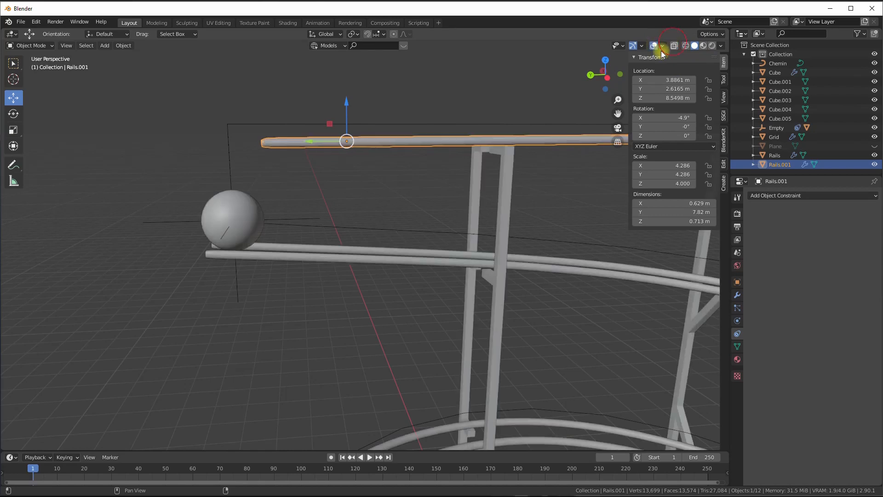
- Keyframe the Chemin curve's path animation Evaluation Time at 0 on frame 1
{"action": "left_click", "coordinate": [283, 225]}
{"action": "scroll", "coordinate": [382, 235], "scroll_direction": "down", "scroll_amount": 5}
{"action": "middle_click_drag", "start_coordinate": [381, 236], "coordinate": [424, 255]}
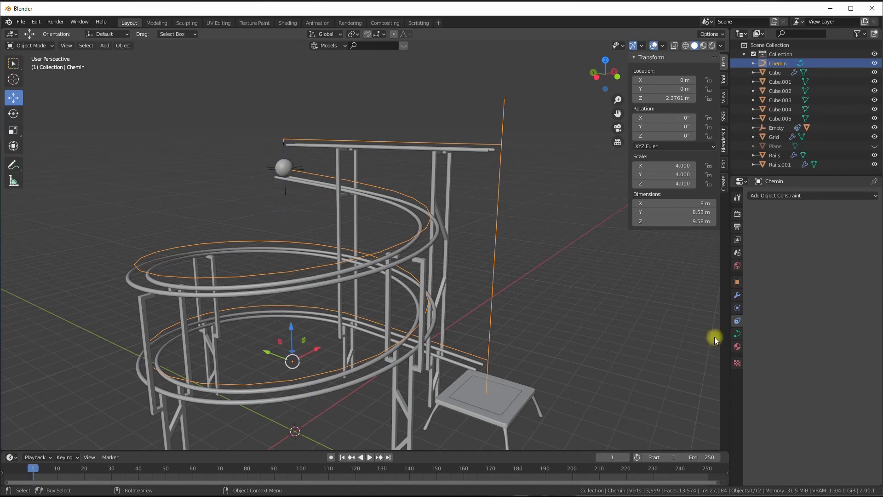
{"action": "left_click", "coordinate": [738, 334]}
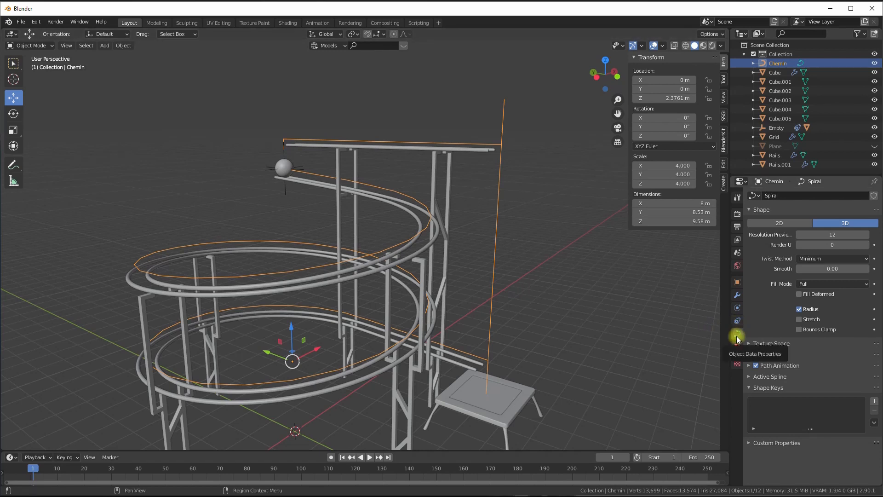
{"action": "left_click", "coordinate": [749, 366]}
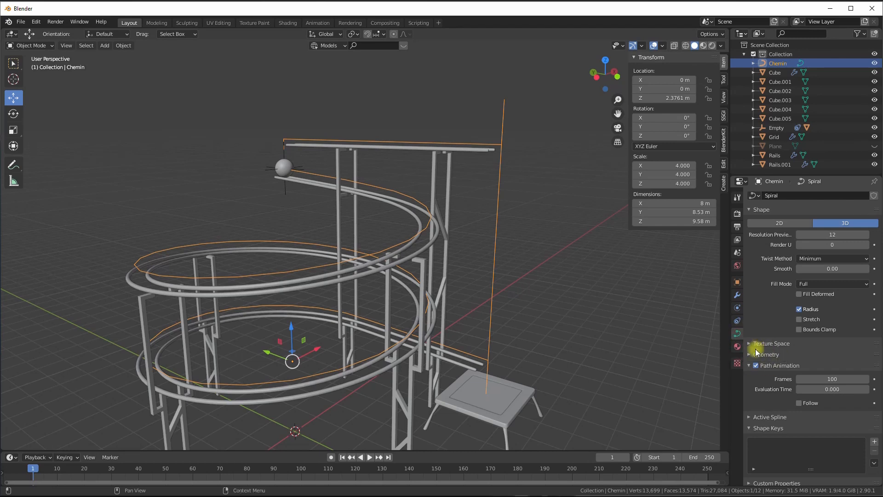
{"action": "right_click", "coordinate": [809, 389]}
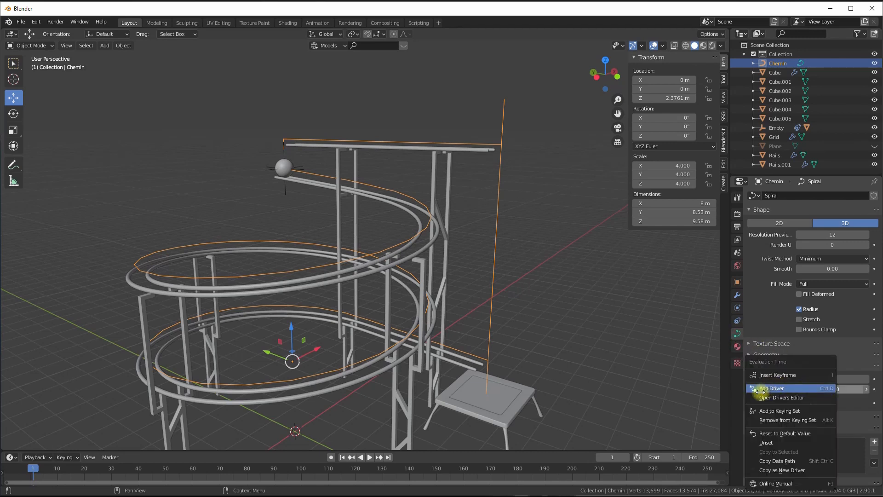
{"action": "left_click", "coordinate": [766, 375]}
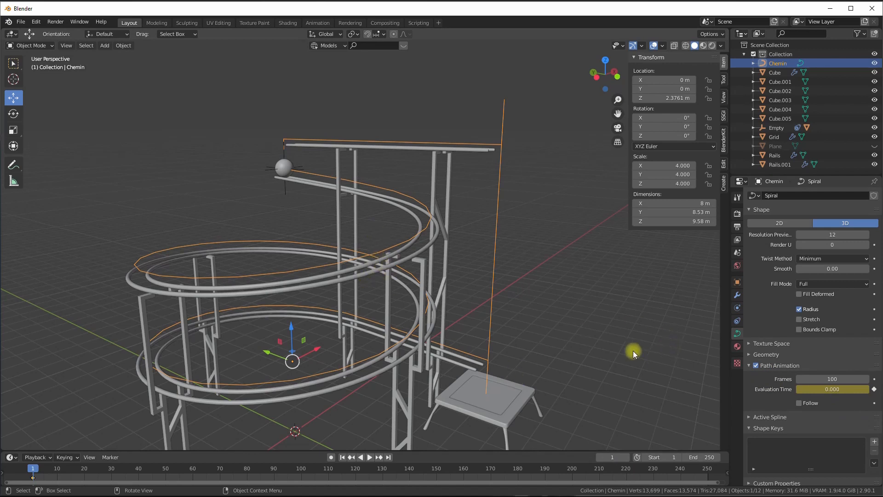
- At frame 250, set the curve's path animation Frames and Evaluation Time to 250 and keyframe the Evaluation Time
{"action": "left_click_drag", "start_coordinate": [376, 476], "coordinate": [593, 489]}
{"action": "left_click_drag", "start_coordinate": [505, 468], "coordinate": [710, 464]}
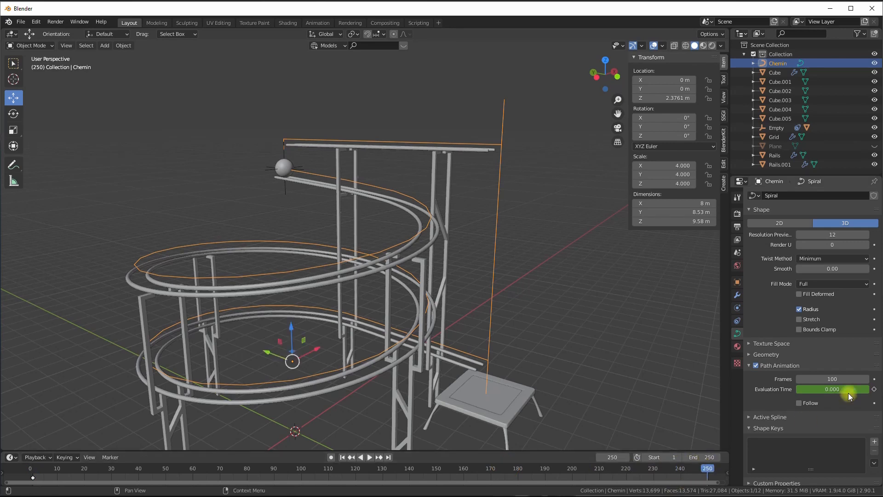
{"action": "left_click", "coordinate": [824, 391]}
{"action": "type", "text": "250"}
{"action": "key", "text": "Return"}
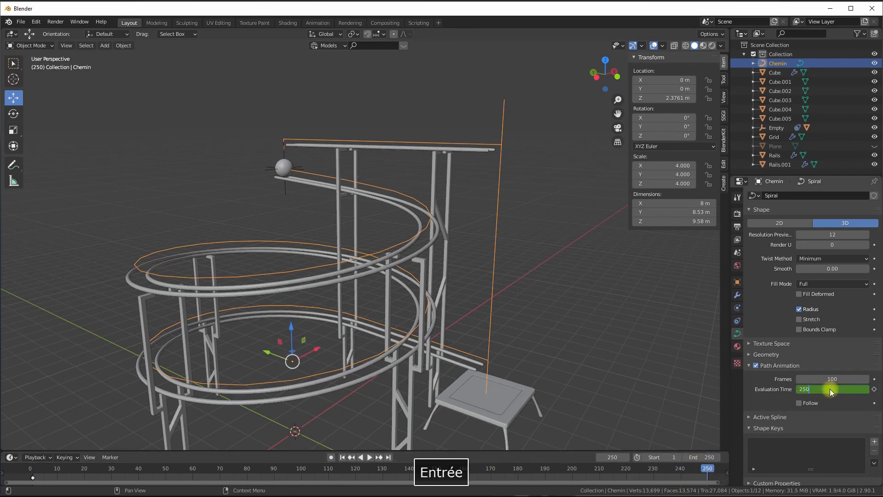
{"action": "left_click", "coordinate": [824, 380]}
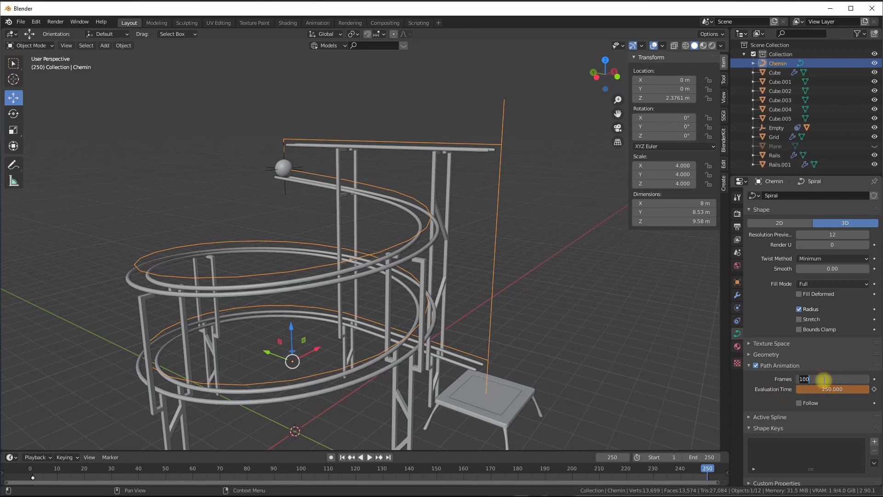
{"action": "type", "text": "250"}
{"action": "key", "text": "Return"}
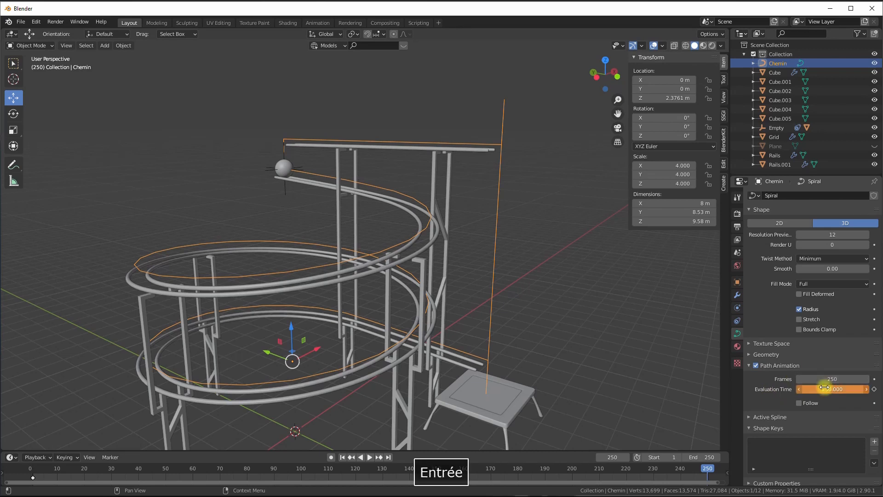
{"action": "right_click", "coordinate": [824, 388]}
{"action": "left_click", "coordinate": [779, 389]}
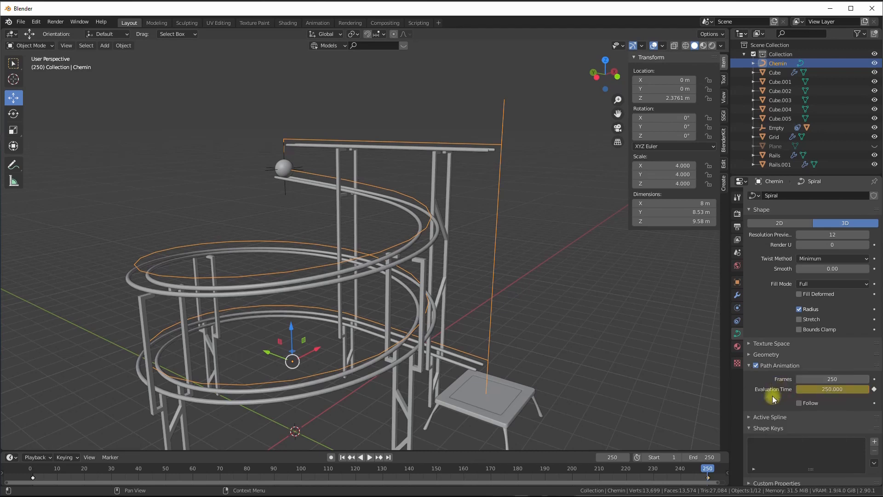
- Return to frame 1 and switch the direction of the whole Chemin curve
{"action": "left_click_drag", "start_coordinate": [690, 467], "coordinate": [33, 421]}
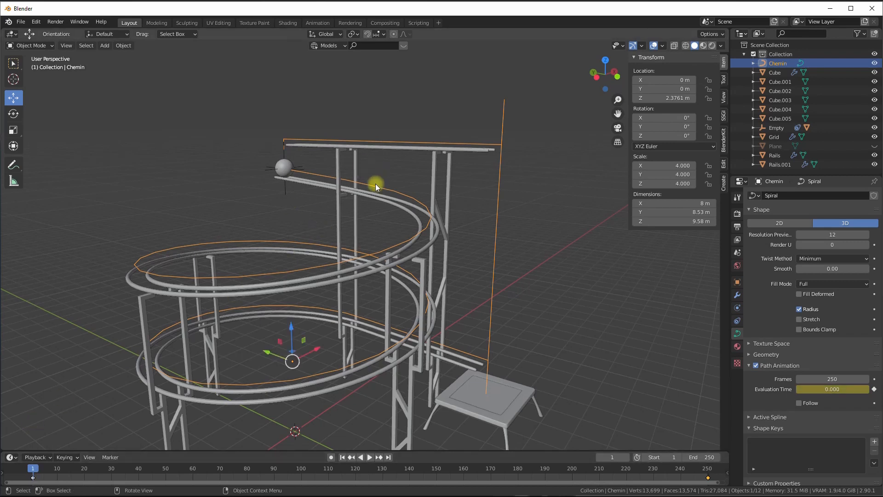
{"action": "key", "text": "Tab"}
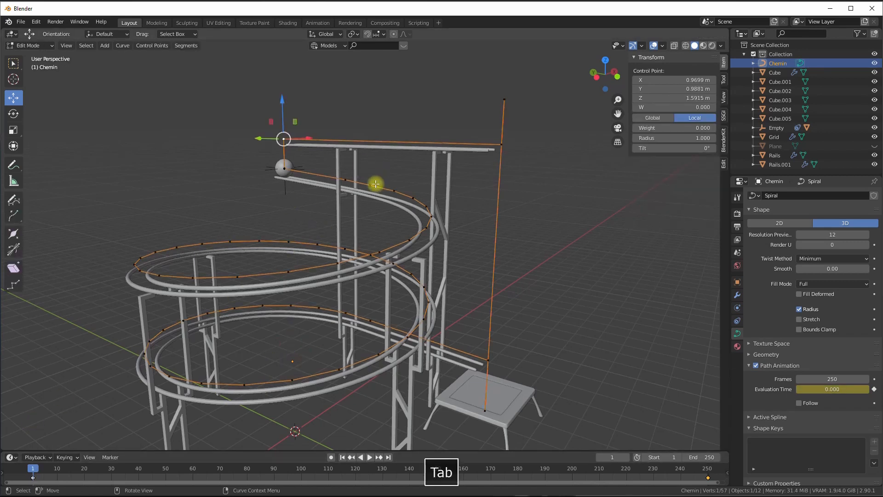
{"action": "key", "text": "a"}
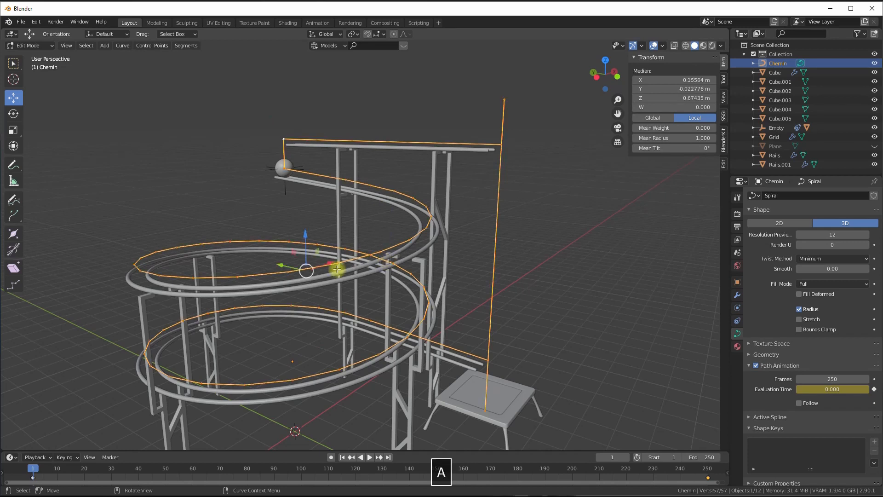
{"action": "left_click", "coordinate": [187, 46]}
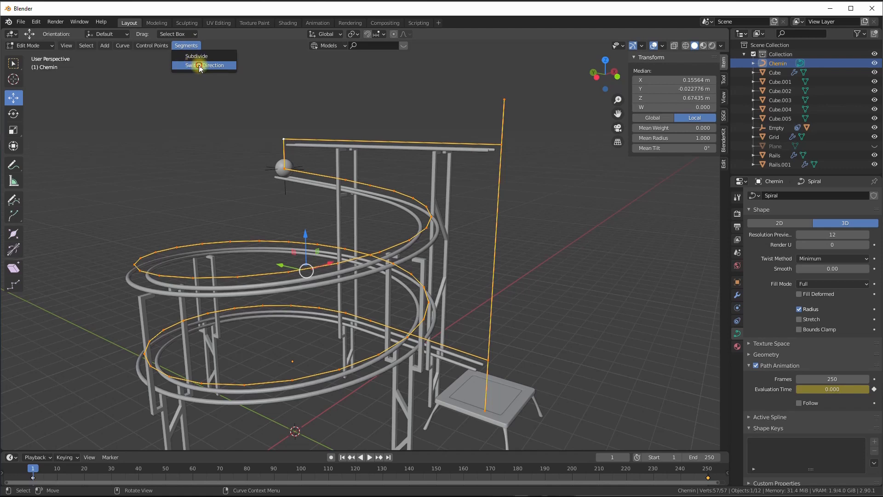
{"action": "left_click", "coordinate": [200, 66]}
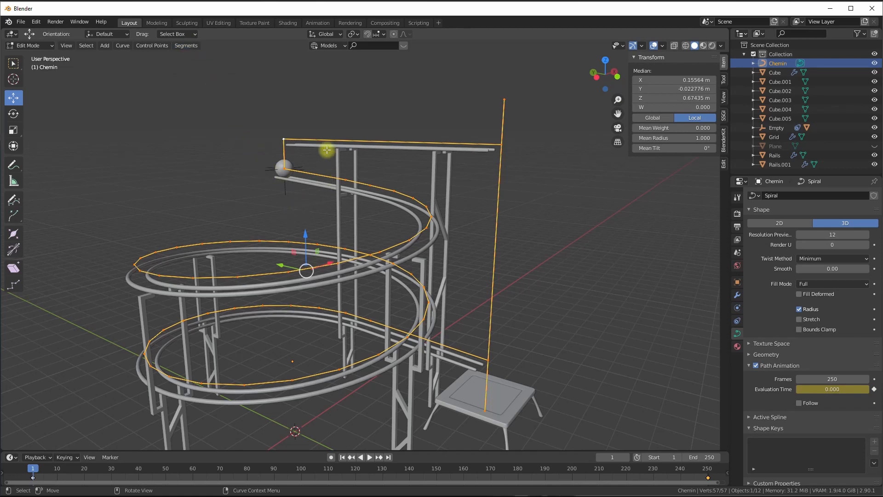
{"action": "key", "text": "Tab"}
- Play the animation, pause it at frame 218 and examine how the ball sits on the upper rails
{"action": "key", "text": "space"}
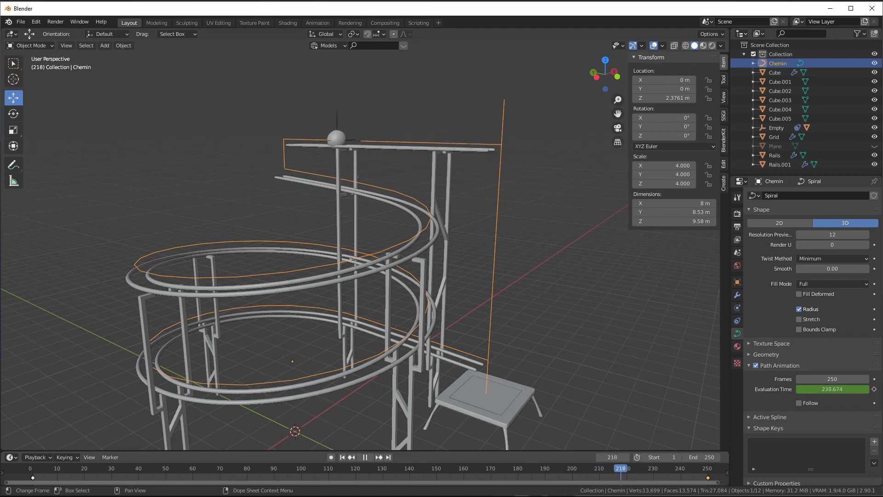
{"action": "key", "text": "space"}
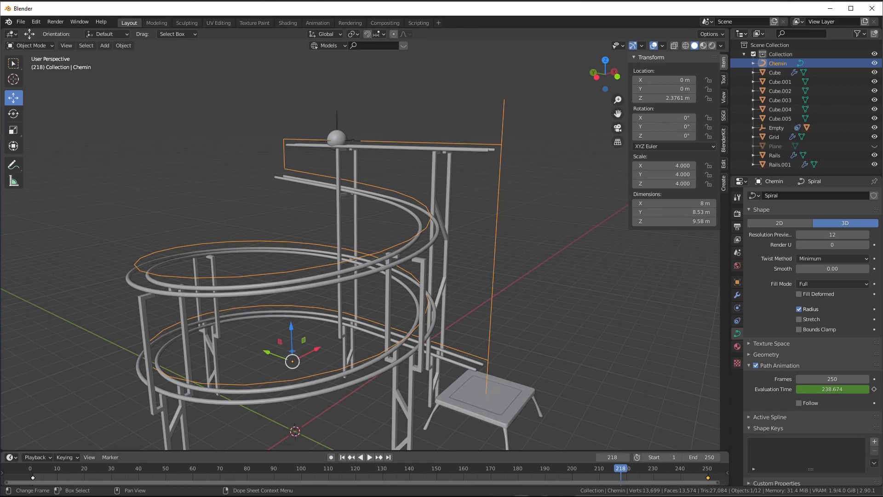
{"action": "scroll", "coordinate": [395, 249], "scroll_direction": "up", "scroll_amount": 3}
{"action": "middle_click_drag", "start_coordinate": [363, 222], "coordinate": [348, 159]}
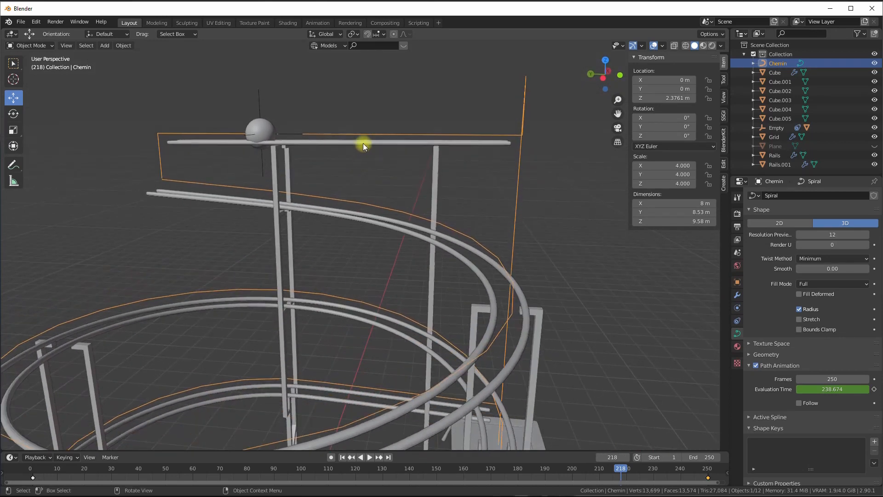
- Edit the Chemin curve: select the three points above the upper rails and move them about 0.091 m up and -0.073 m along Y
{"action": "key", "text": "Tab"}
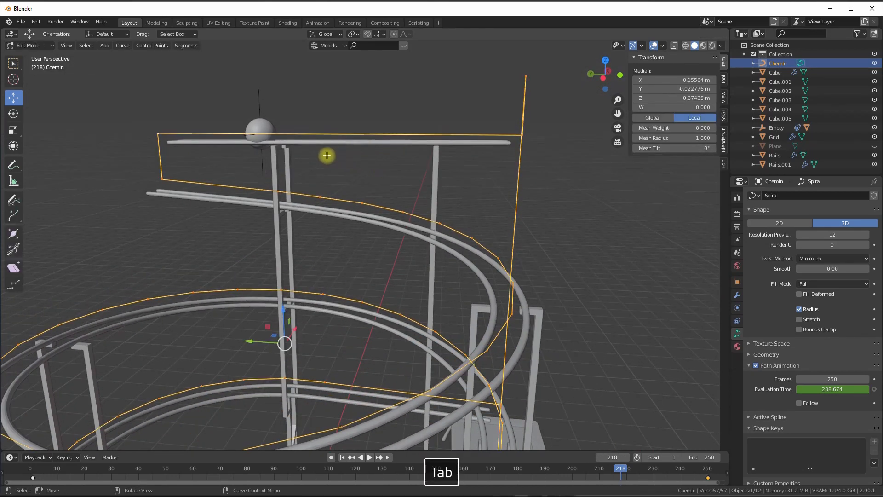
{"action": "middle_click_drag", "start_coordinate": [327, 155], "coordinate": [361, 148]}
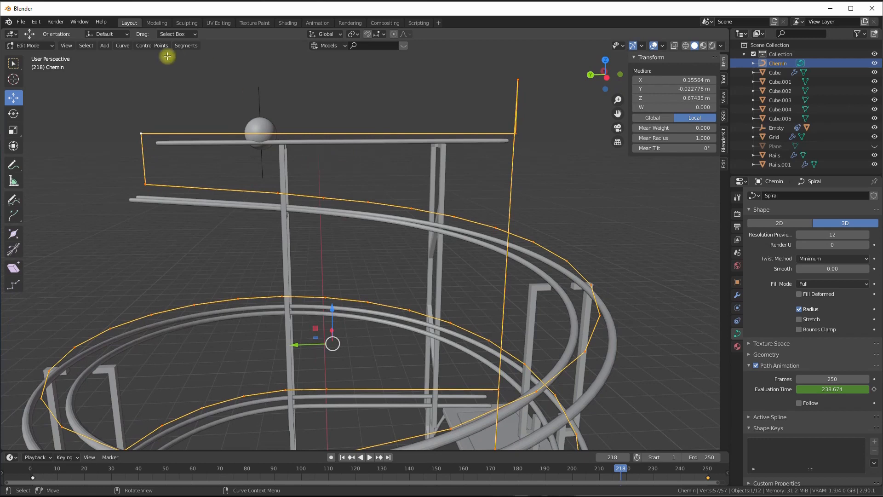
{"action": "left_click_drag", "start_coordinate": [109, 57], "coordinate": [535, 136]}
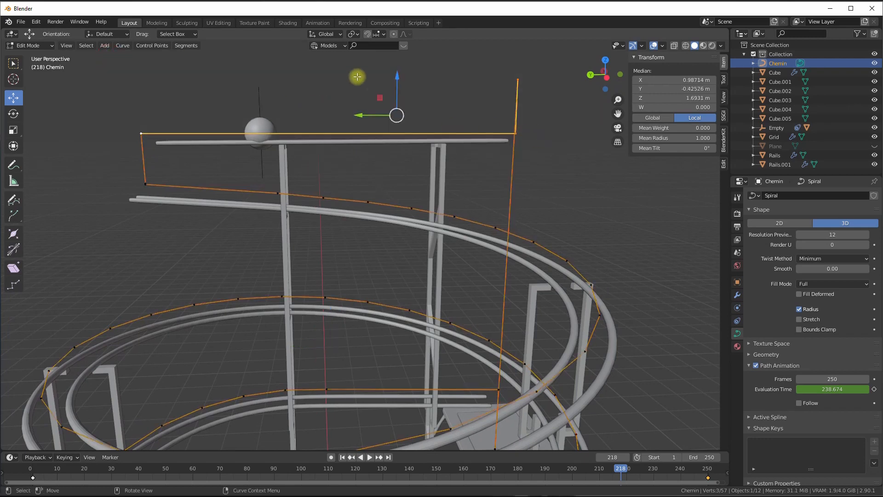
{"action": "left_click_drag", "start_coordinate": [397, 78], "coordinate": [402, 73]}
{"action": "middle_click_drag", "start_coordinate": [402, 73], "coordinate": [331, 127]}
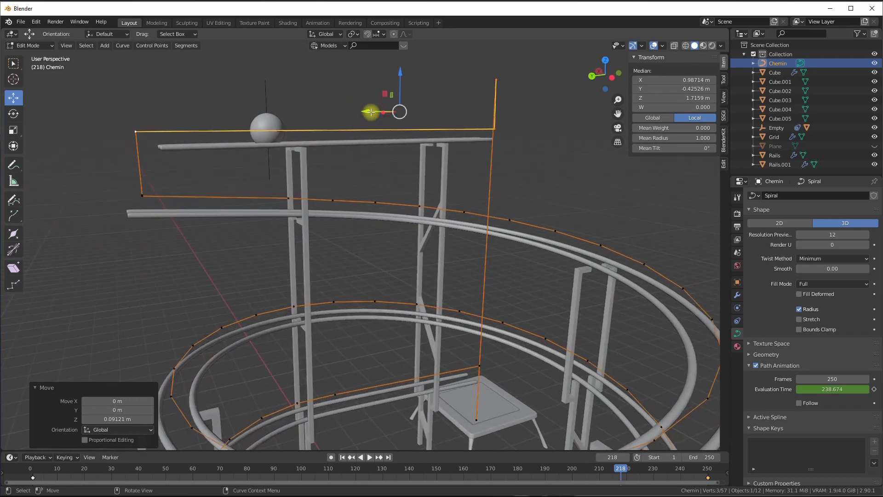
{"action": "left_click_drag", "start_coordinate": [368, 111], "coordinate": [366, 109]}
- Align the selected curve points over the upper rails along X and Z, bringing their median to X 0.98232 m and Z 1.7261 m
{"action": "middle_click_drag", "start_coordinate": [365, 108], "coordinate": [424, 109]}
{"action": "middle_click_drag", "start_coordinate": [435, 107], "coordinate": [434, 109]}
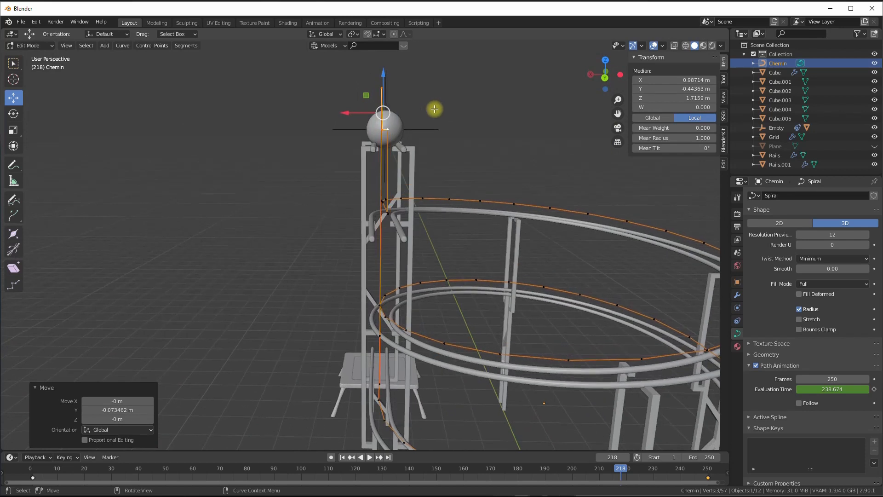
{"action": "left_click_drag", "start_coordinate": [350, 110], "coordinate": [351, 109]}
{"action": "left_click_drag", "start_coordinate": [385, 78], "coordinate": [386, 74]}
{"action": "middle_click_drag", "start_coordinate": [387, 75], "coordinate": [394, 145]}
{"action": "scroll", "coordinate": [384, 110], "scroll_direction": "up", "scroll_amount": 3}
{"action": "left_click_drag", "start_coordinate": [350, 114], "coordinate": [351, 113]}
{"action": "mouse_move", "coordinate": [368, 130]}
{"action": "middle_mouse_down"}
{"action": "mouse_move", "coordinate": [352, 133]}
{"action": "mouse_move", "coordinate": [366, 137]}
{"action": "middle_mouse_up"}
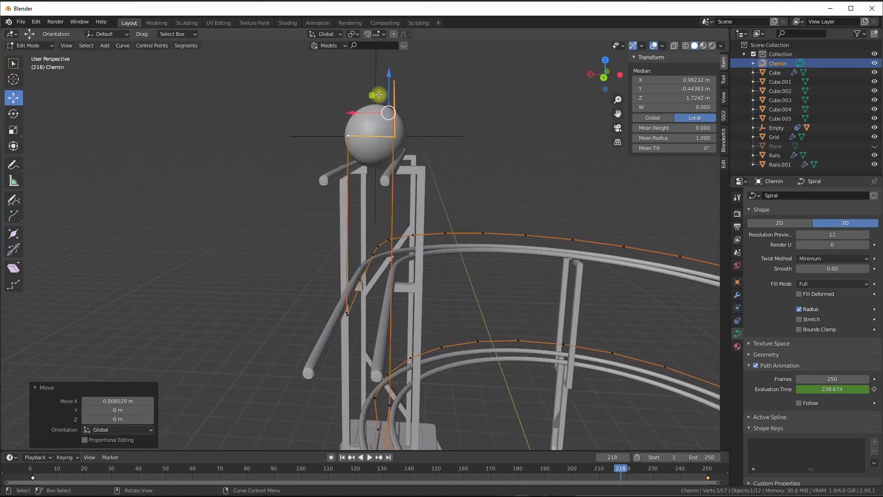
{"action": "left_click_drag", "start_coordinate": [388, 76], "coordinate": [389, 77]}
- Play the animation from the start, pause at frame 20 and examine how the ball sits on the rails near the spiral's entry
{"action": "middle_click_drag", "start_coordinate": [389, 77], "coordinate": [291, 317]}
{"action": "key", "text": "space"}
{"action": "left_click", "coordinate": [608, 472]}
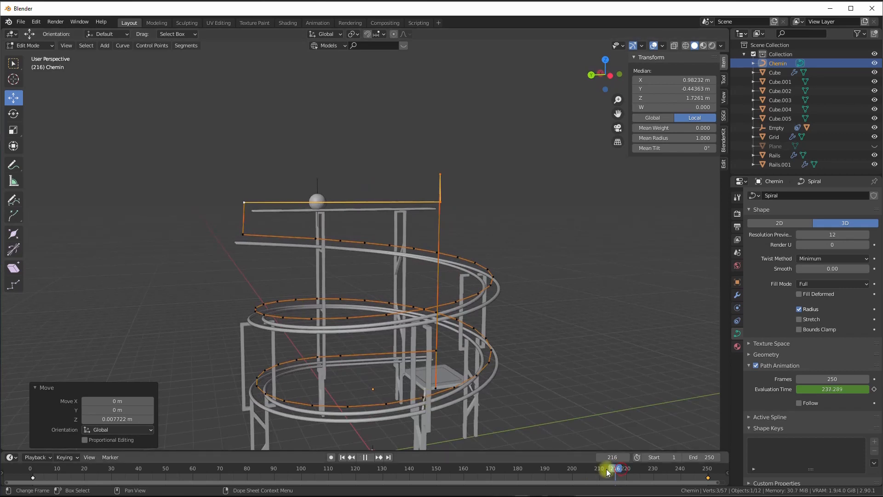
{"action": "key", "text": "space"}
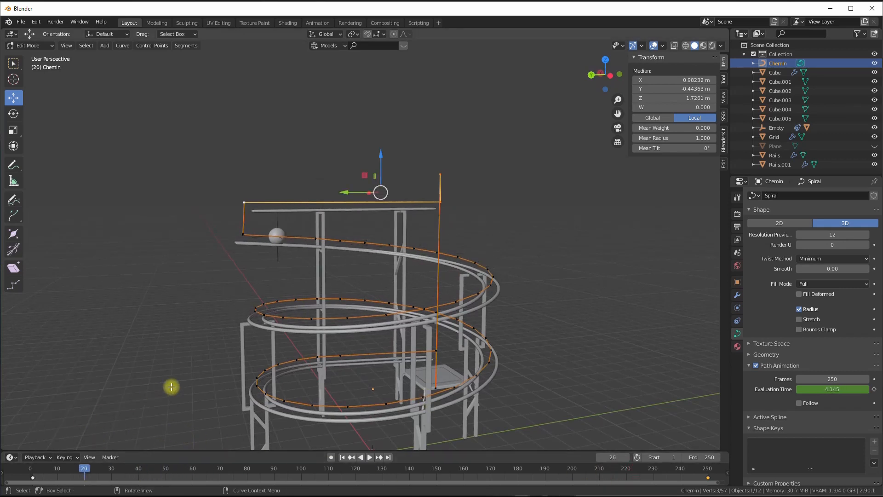
{"action": "scroll", "coordinate": [276, 384], "scroll_direction": "up", "scroll_amount": 5}
{"action": "middle_click_drag", "start_coordinate": [404, 262], "coordinate": [359, 263]}
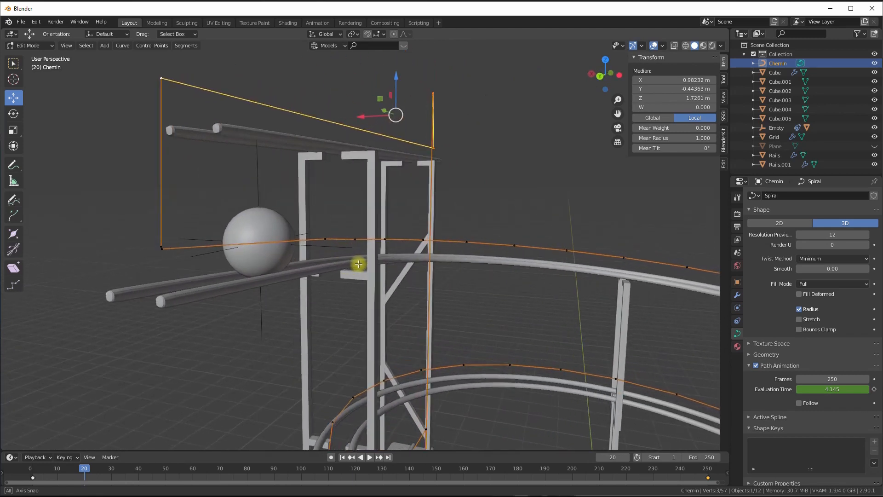
- Scrub through the rest of the animation to check the ball's travel along the spiral, and return to frame 1
{"action": "key", "text": "space"}
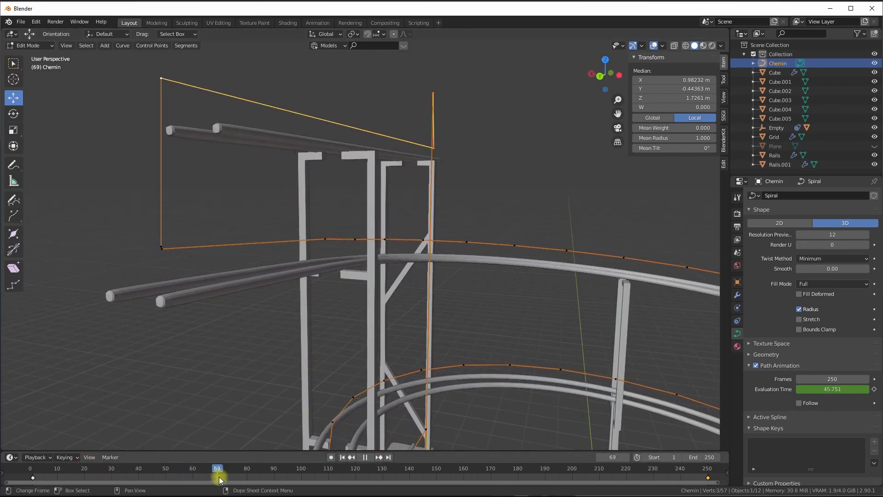
{"action": "left_click_drag", "start_coordinate": [219, 480], "coordinate": [193, 474]}
{"action": "scroll", "coordinate": [413, 410], "scroll_direction": "down", "scroll_amount": 5}
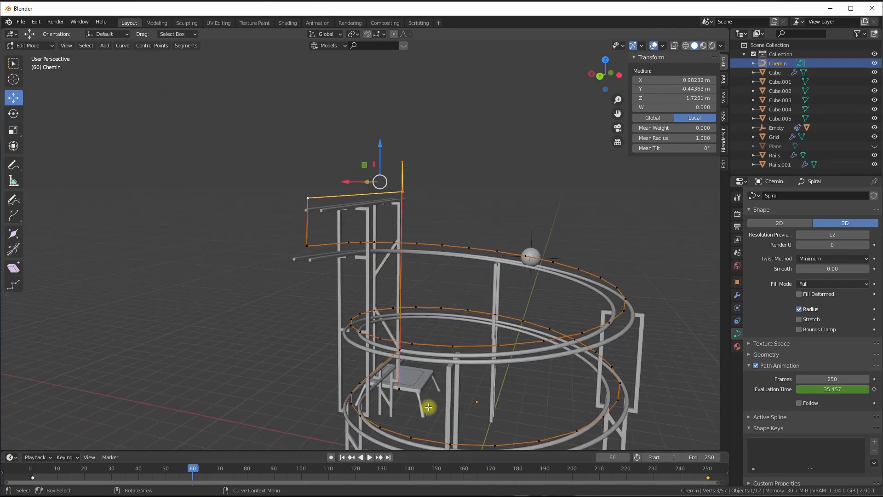
{"action": "left_click_drag", "start_coordinate": [191, 468], "coordinate": [373, 479]}
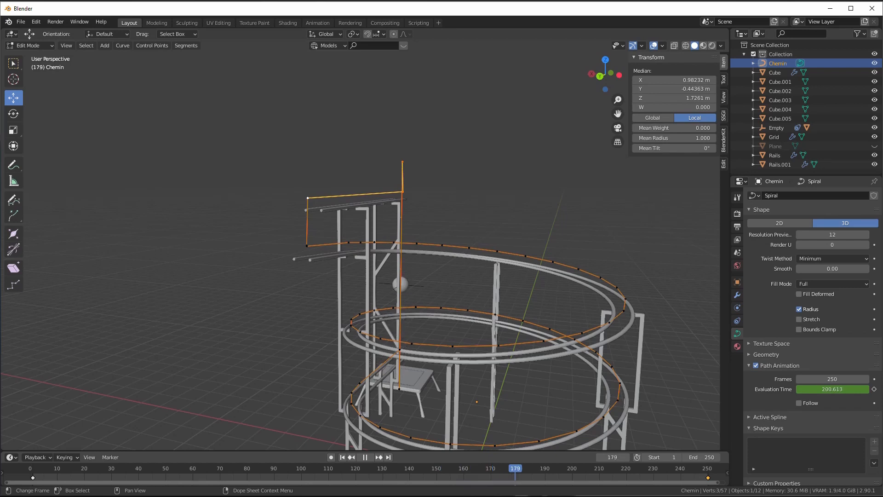
{"action": "left_click_drag", "start_coordinate": [515, 469], "coordinate": [27, 437]}
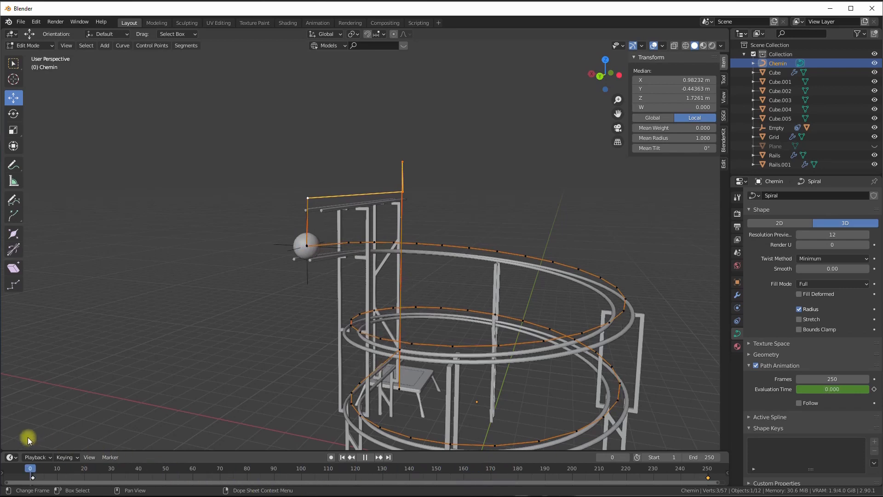
{"action": "left_click_drag", "start_coordinate": [14, 396], "coordinate": [17, 399]}
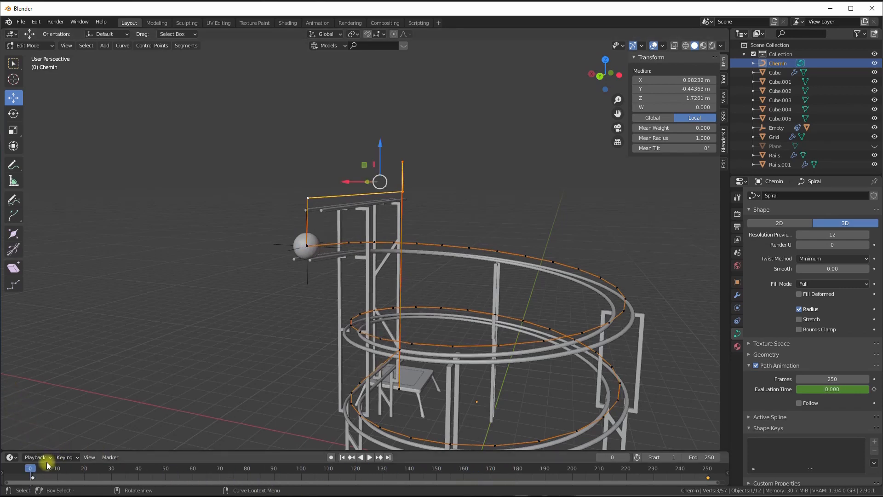
{"action": "left_click", "coordinate": [33, 468]}
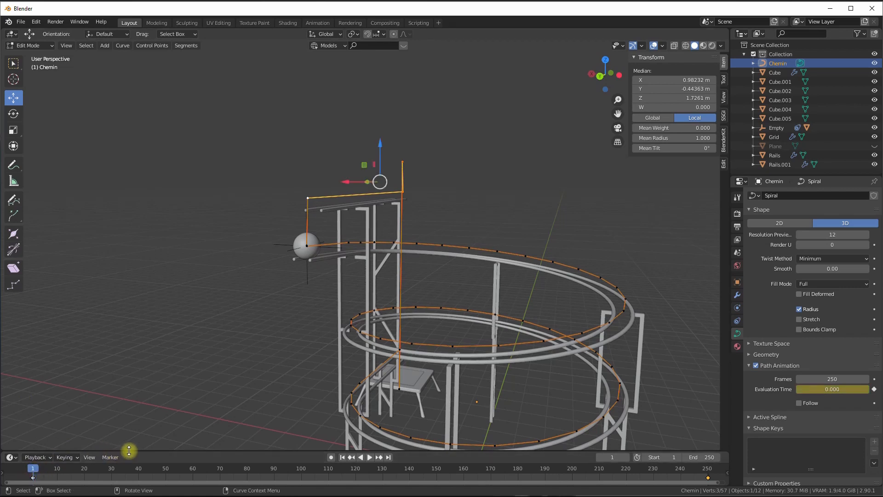
- Enlarge the timeline area beneath the 3D view, deselect the curve points and reframe the track in the reduced viewport
{"action": "left_click_drag", "start_coordinate": [128, 450], "coordinate": [144, 309]}
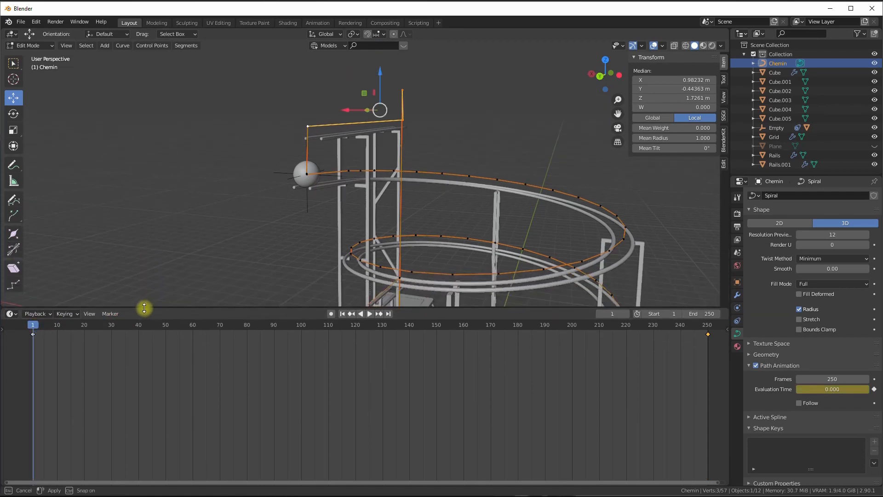
{"action": "middle_click_drag", "start_coordinate": [256, 149], "coordinate": [254, 132], "text": "shift"}
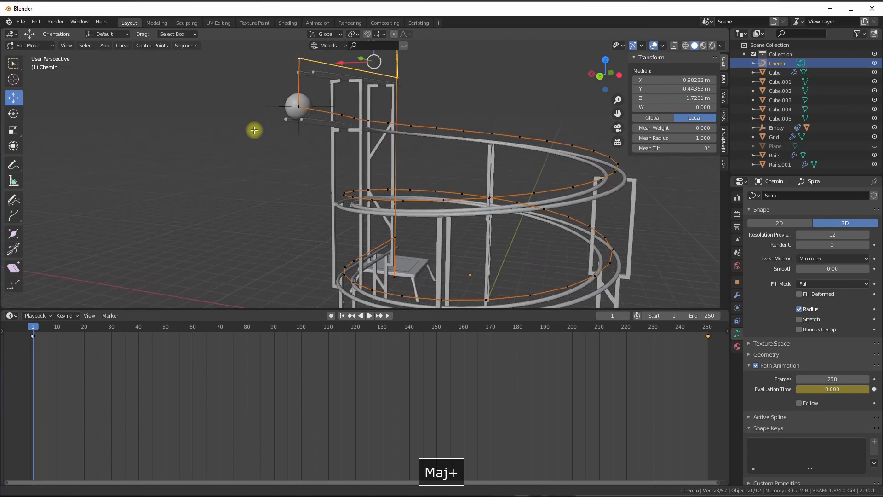
{"action": "left_click", "coordinate": [172, 307]}
{"action": "left_click_drag", "start_coordinate": [171, 308], "coordinate": [174, 300]}
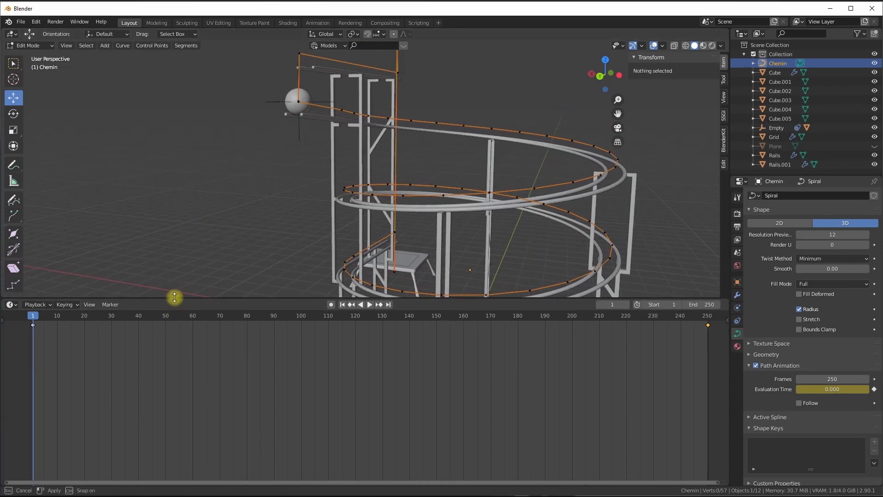
{"action": "middle_click_drag", "start_coordinate": [282, 233], "coordinate": [322, 151]}
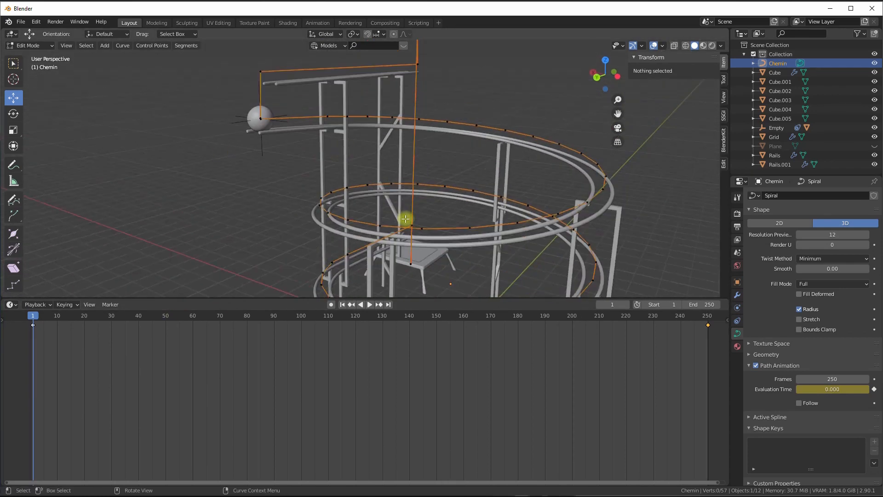
{"action": "middle_click_drag", "start_coordinate": [539, 189], "coordinate": [509, 181], "text": "shift"}
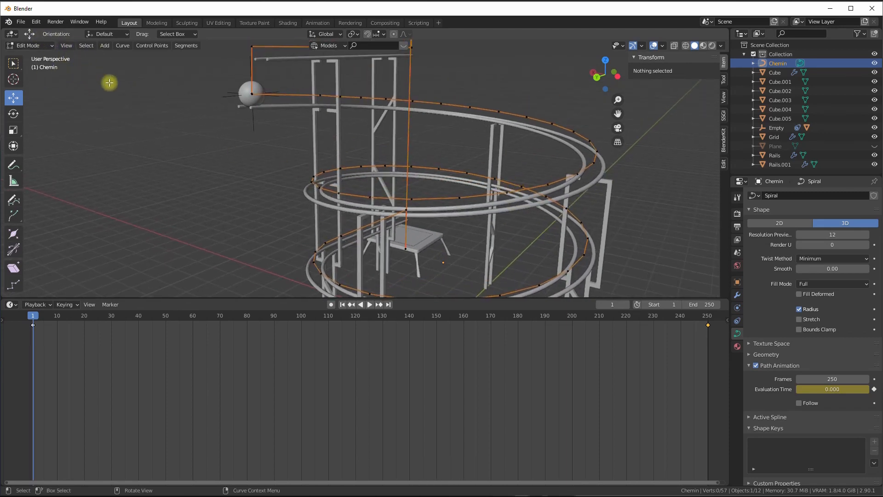
{"action": "mouse_move", "coordinate": [183, 146]}
{"action": "middle_mouse_down", "text": "shift"}
{"action": "mouse_move", "coordinate": [183, 137]}
{"action": "mouse_move", "coordinate": [180, 144]}
{"action": "middle_mouse_up", "text": "shift"}
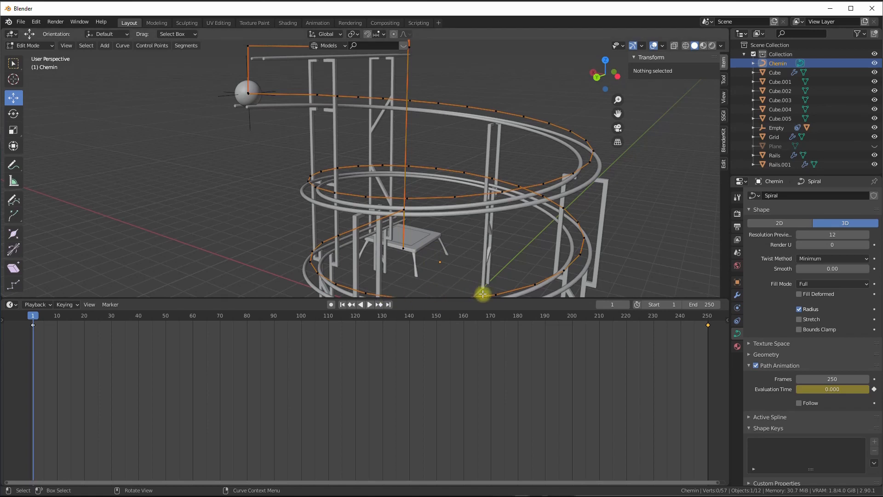
- Split the timeline area horizontally, change its lower part to a Dope Sheet and slightly enlarge the remaining timeline
{"action": "right_click", "coordinate": [730, 350]}
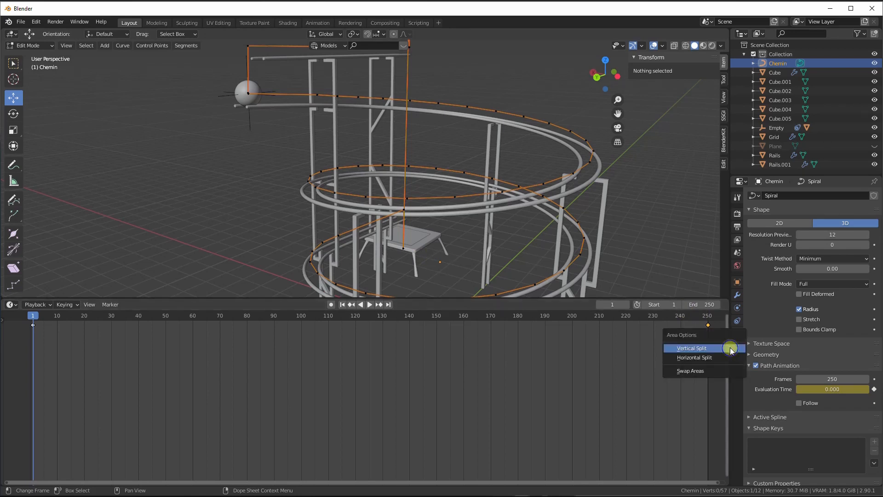
{"action": "left_click", "coordinate": [698, 358]}
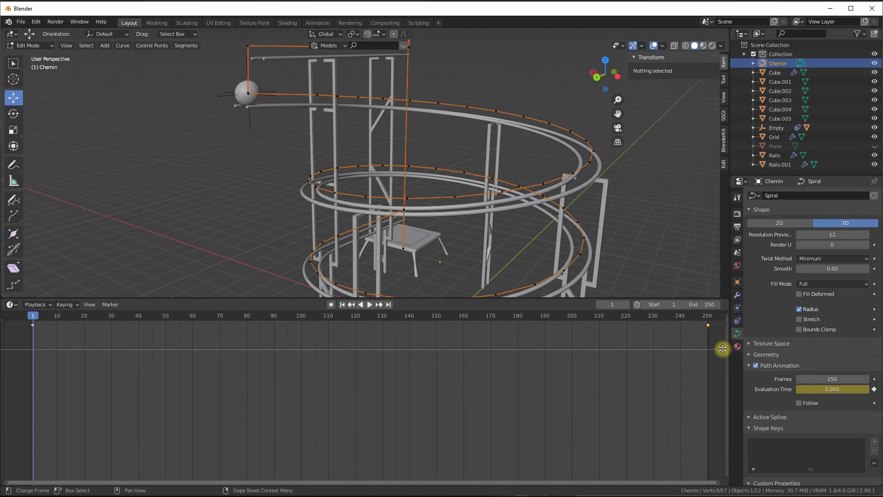
{"action": "left_click", "coordinate": [344, 332]}
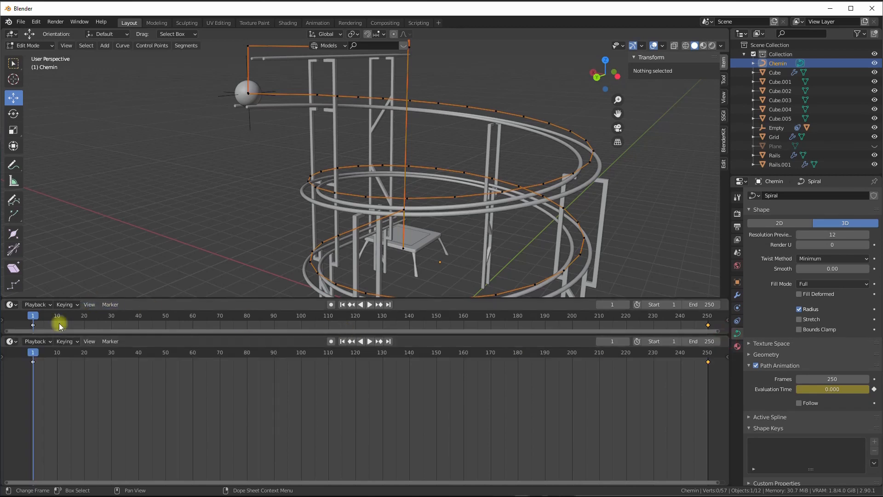
{"action": "left_click", "coordinate": [11, 342]}
{"action": "left_click", "coordinate": [9, 341]}
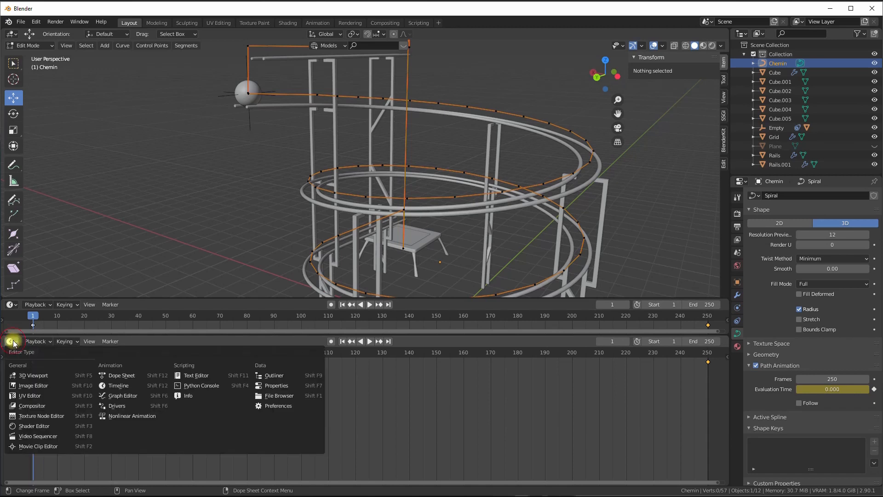
{"action": "left_click", "coordinate": [109, 376]}
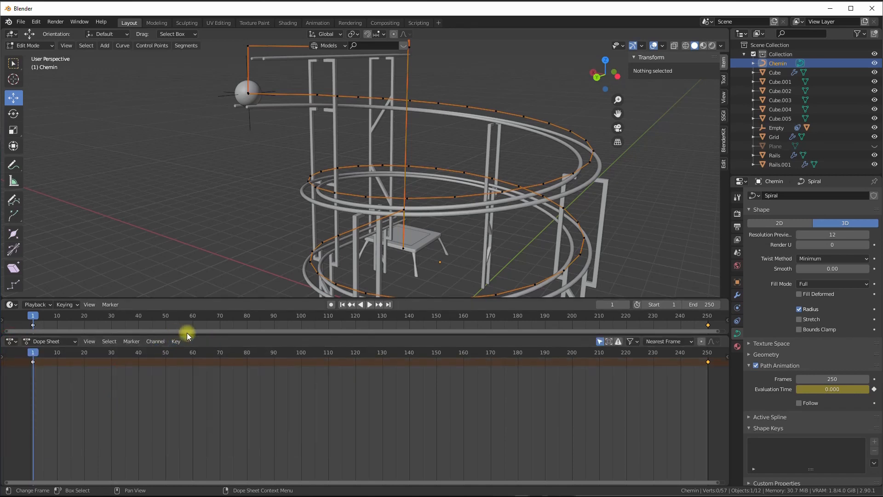
{"action": "left_click_drag", "start_coordinate": [184, 332], "coordinate": [191, 297]}
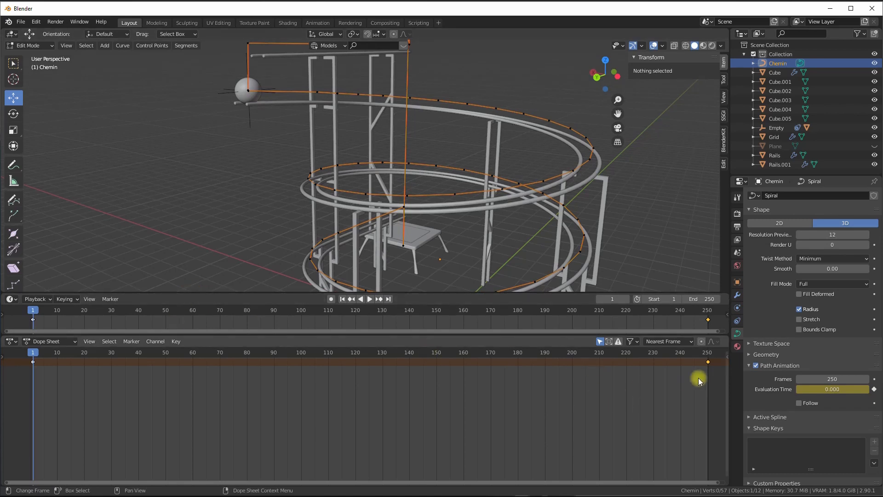
- Split the Dope Sheet area horizontally, change its lower part to a Graph Editor and slightly adjust the border between them
{"action": "right_click", "coordinate": [730, 371]}
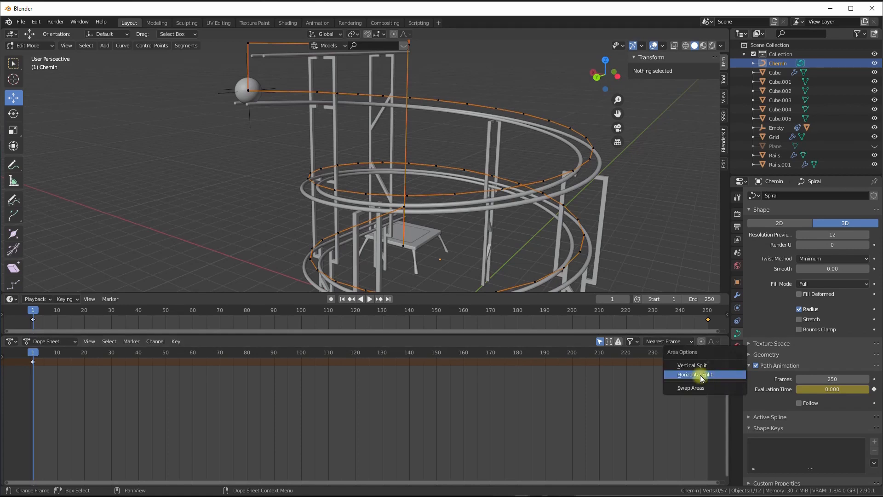
{"action": "left_click", "coordinate": [694, 375]}
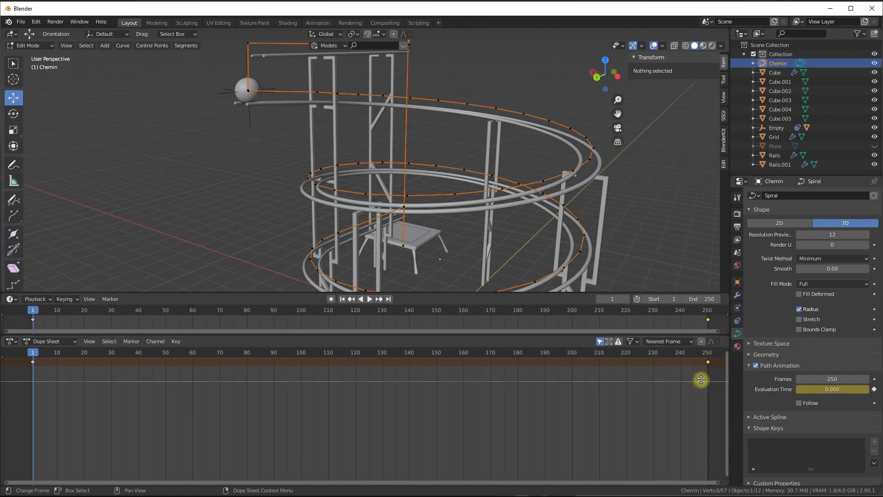
{"action": "left_click", "coordinate": [704, 378]}
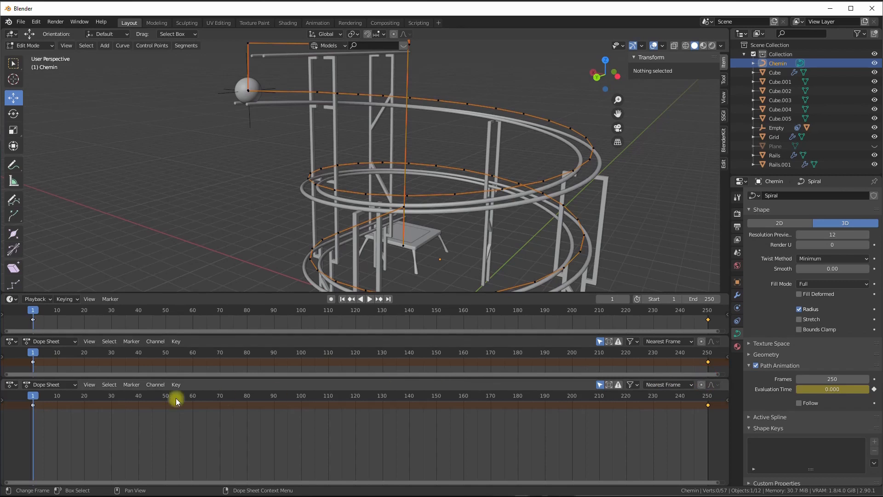
{"action": "left_click", "coordinate": [26, 385]}
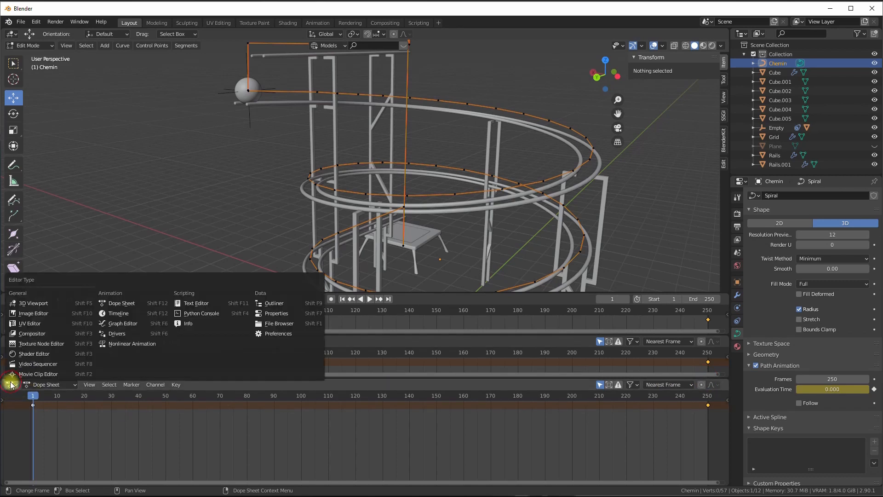
{"action": "left_click", "coordinate": [119, 324]}
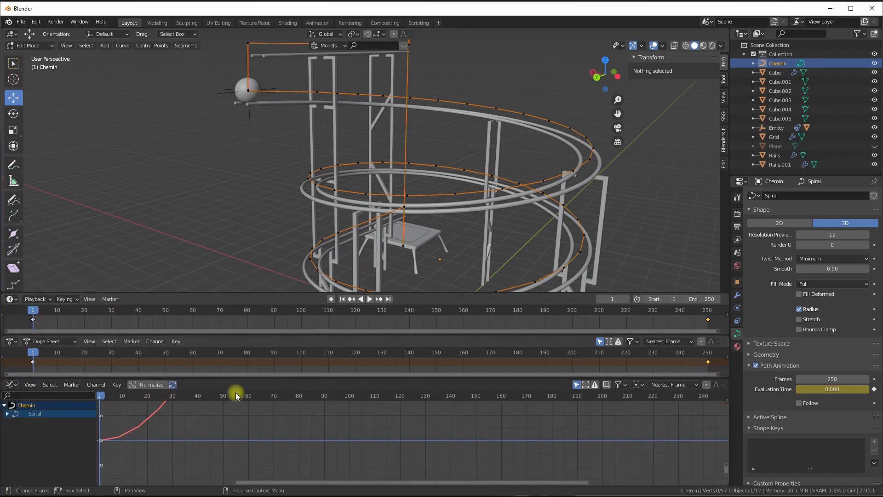
{"action": "mouse_move", "coordinate": [236, 292]}
{"action": "left_mouse_down"}
{"action": "mouse_move", "coordinate": [236, 282]}
{"action": "mouse_move", "coordinate": [235, 293]}
{"action": "left_mouse_up"}
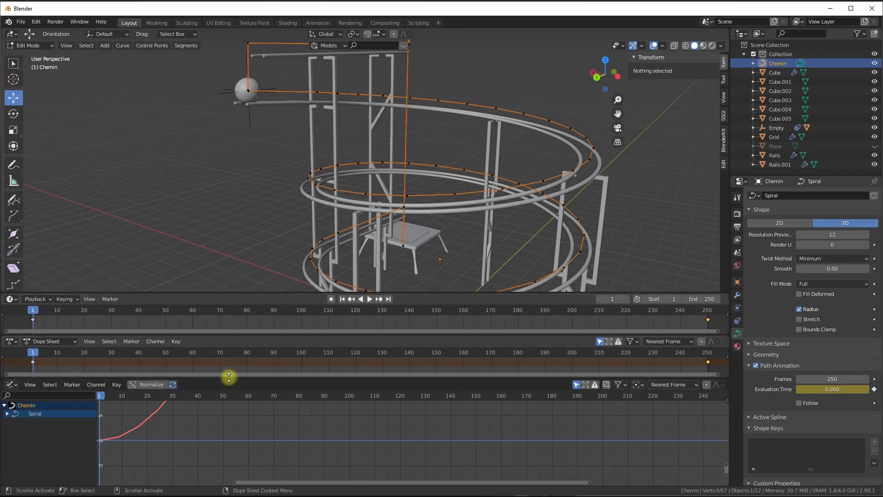
{"action": "mouse_move", "coordinate": [230, 380]}
{"action": "left_mouse_down"}
{"action": "mouse_move", "coordinate": [228, 366]}
{"action": "mouse_move", "coordinate": [226, 376]}
{"action": "left_mouse_up"}
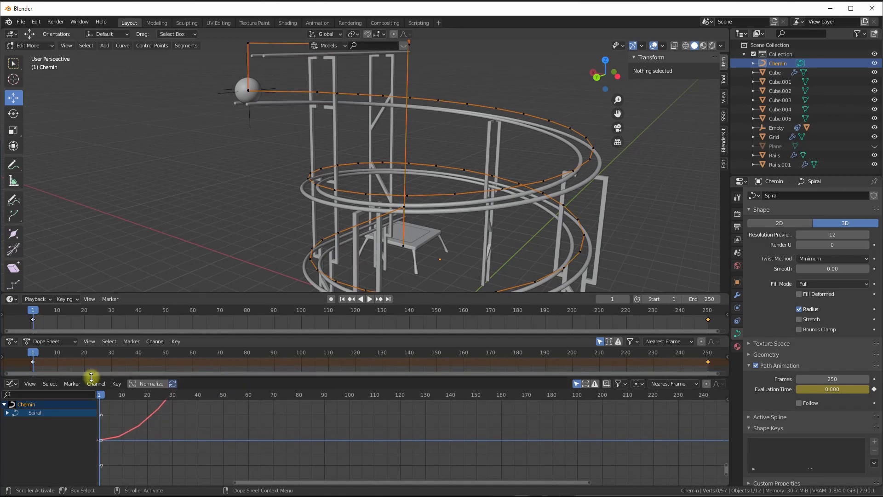
{"action": "left_click", "coordinate": [15, 384]}
{"action": "left_click", "coordinate": [11, 382]}
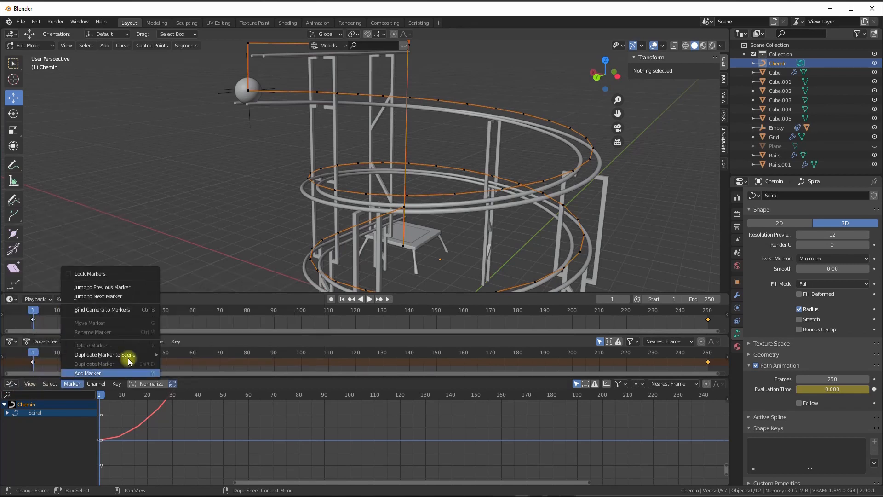
- Change the lowest animation area from the Graph Editor to a Timeline
{"action": "left_click", "coordinate": [10, 387]}
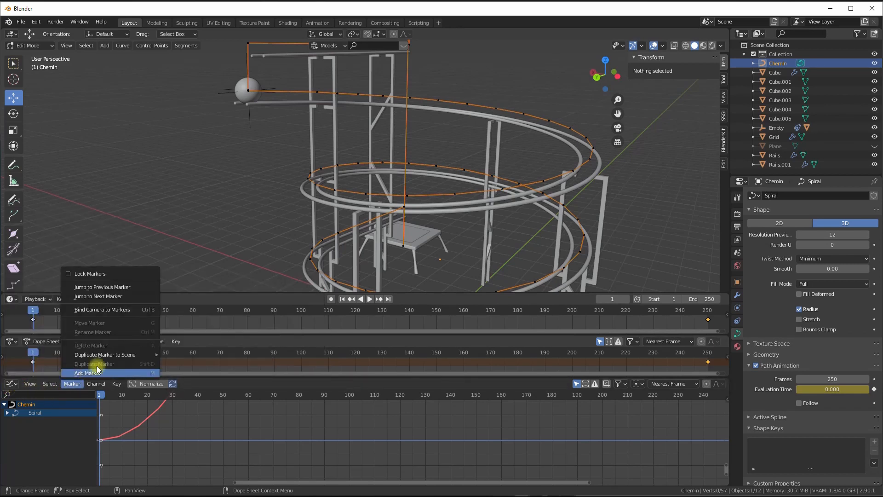
{"action": "left_click", "coordinate": [10, 385]}
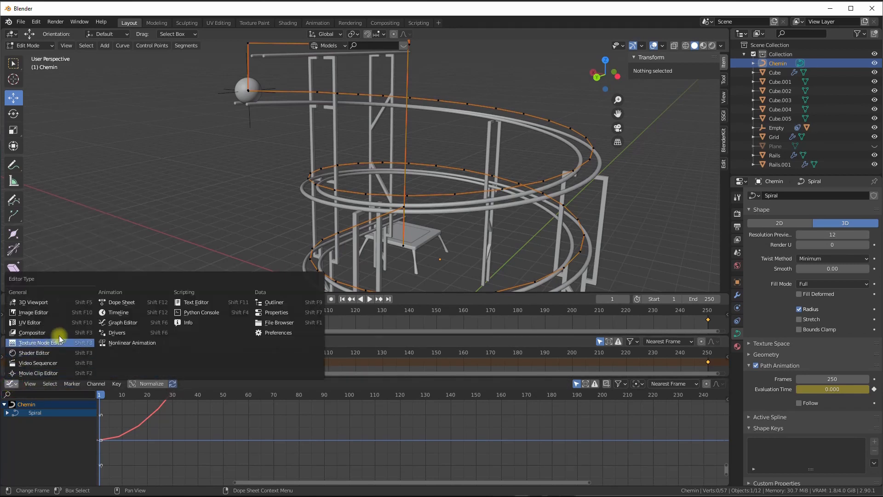
{"action": "left_click", "coordinate": [115, 312]}
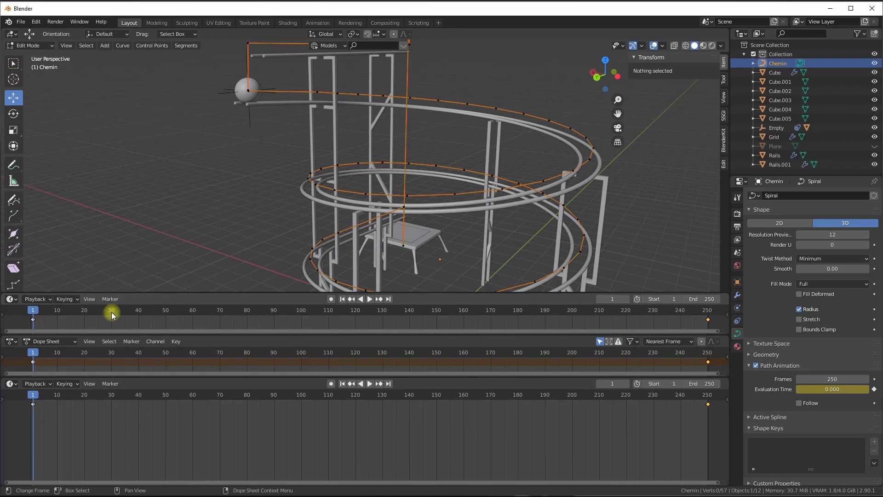
{"action": "left_click", "coordinate": [11, 385]}
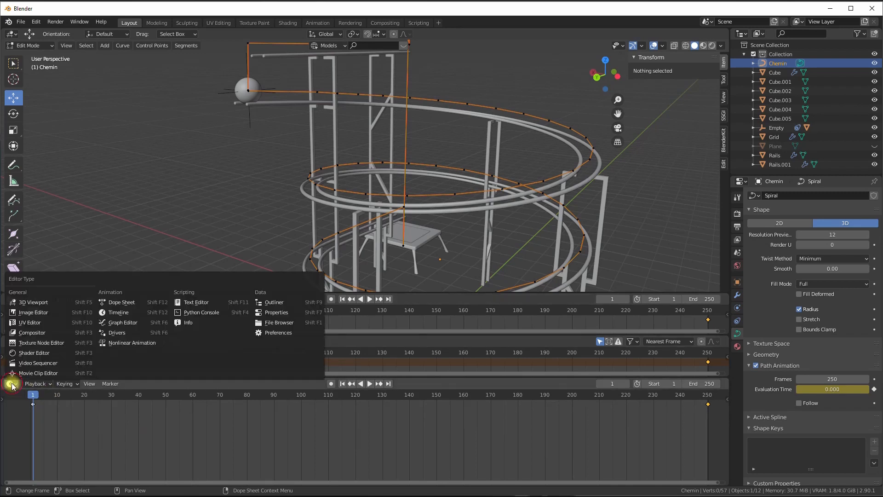
{"action": "left_click", "coordinate": [119, 312]}
- Shrink the lower Timeline and Dope Sheet, change the uppermost timeline area to a Graph Editor and extend it upward into the 3D view's space
{"action": "left_click_drag", "start_coordinate": [60, 379], "coordinate": [61, 445]}
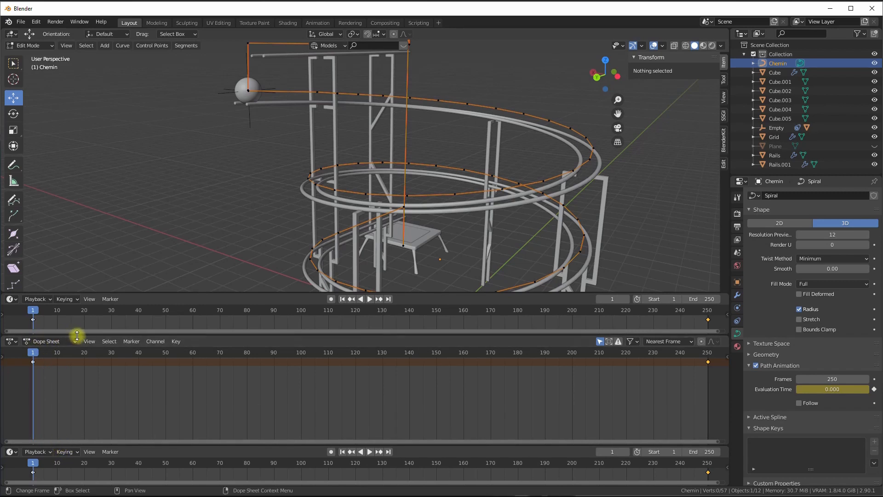
{"action": "left_click_drag", "start_coordinate": [76, 335], "coordinate": [65, 395]}
{"action": "left_click", "coordinate": [32, 312]}
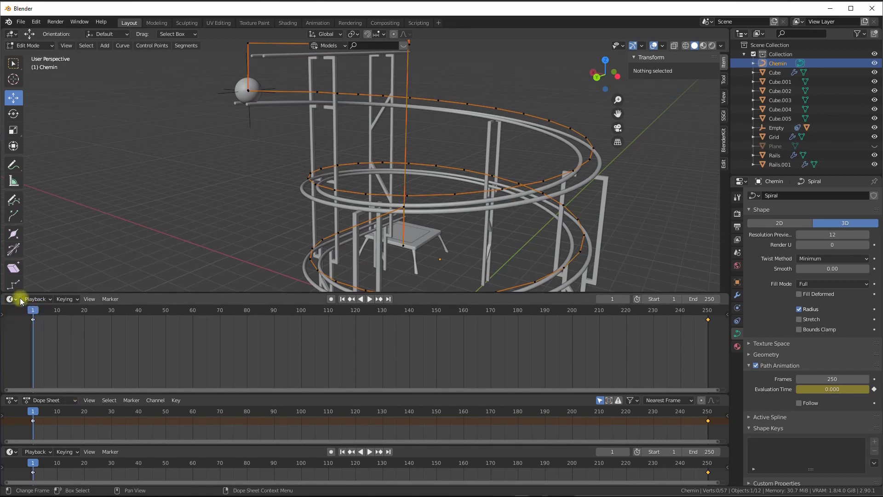
{"action": "left_click", "coordinate": [15, 299]}
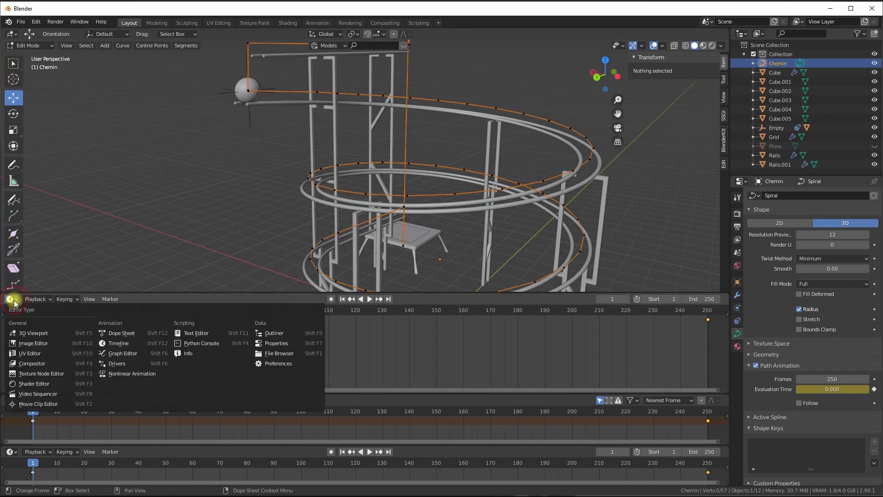
{"action": "left_click", "coordinate": [109, 354]}
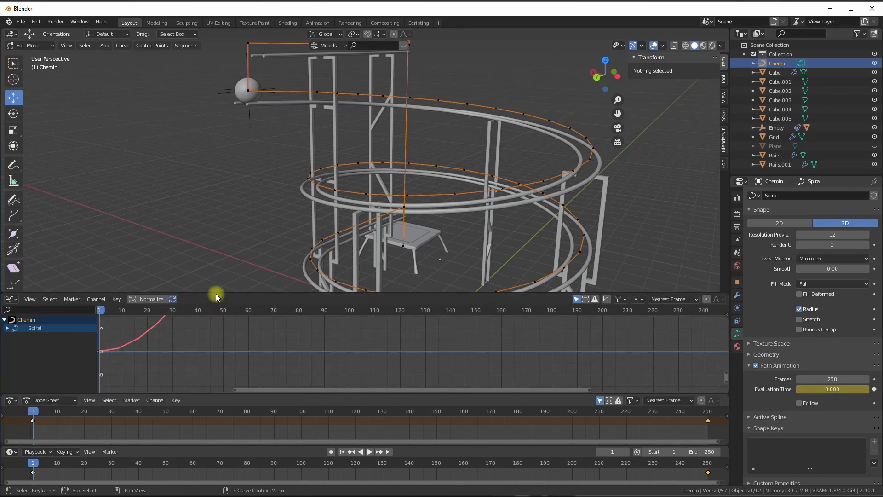
{"action": "mouse_move", "coordinate": [216, 295]}
{"action": "left_mouse_down"}
{"action": "mouse_move", "coordinate": [252, 113]}
{"action": "mouse_move", "coordinate": [243, 230]}
{"action": "mouse_move", "coordinate": [252, 146]}
{"action": "mouse_move", "coordinate": [226, 288]}
{"action": "left_mouse_up"}
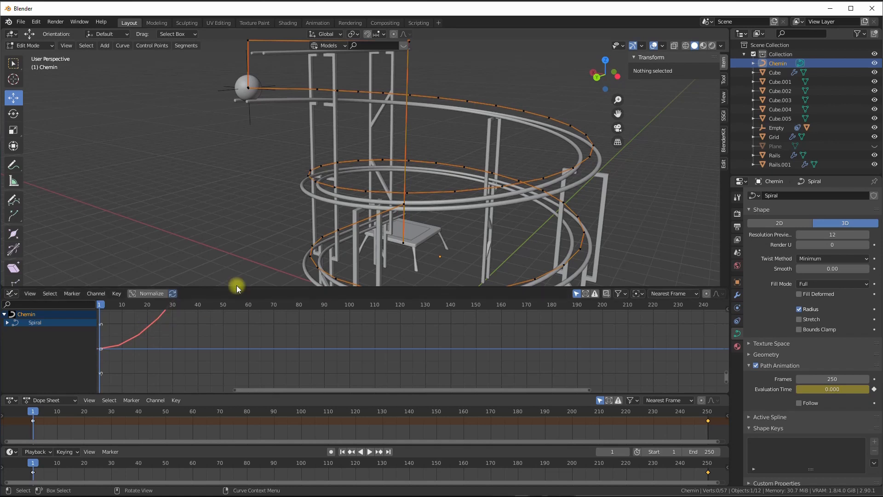
{"action": "left_click_drag", "start_coordinate": [237, 286], "coordinate": [244, 242]}
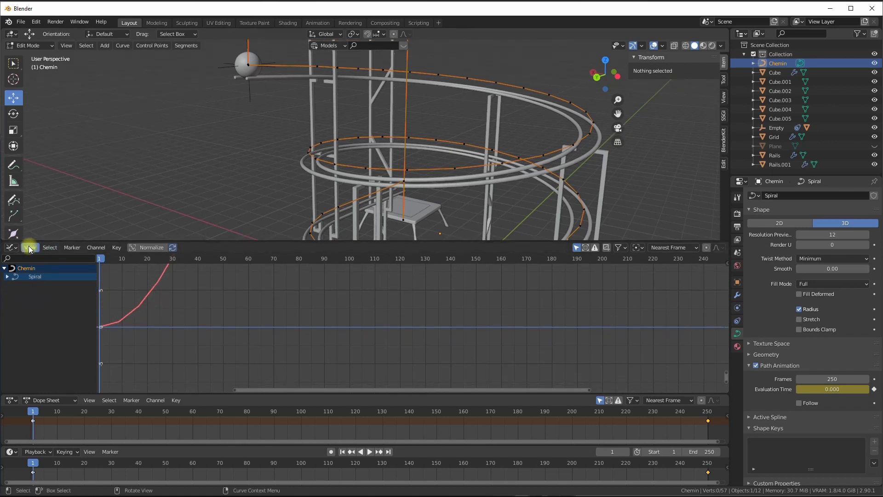
- Frame the entire animation curve in the Graph Editor and play the animation briefly
{"action": "left_click", "coordinate": [30, 247]}
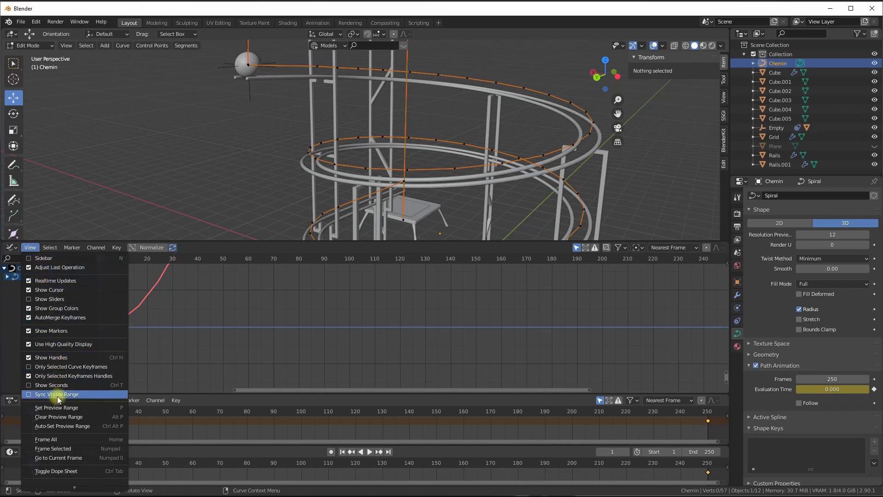
{"action": "left_click", "coordinate": [46, 440]}
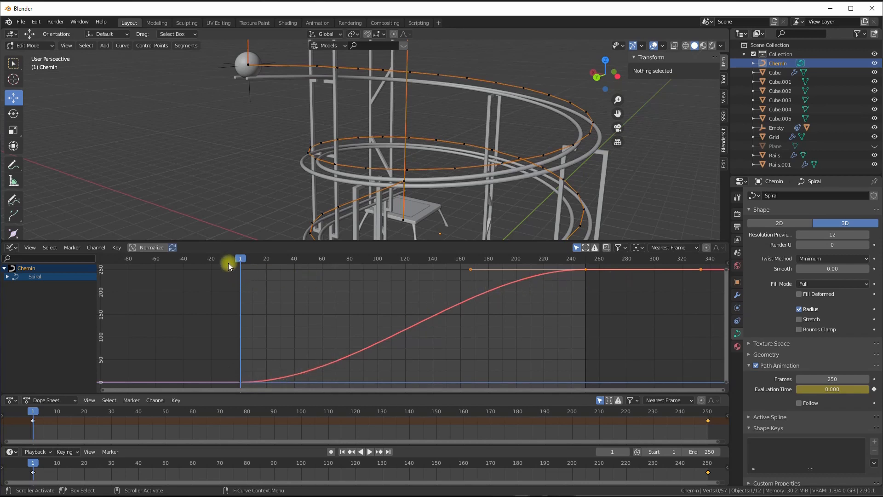
{"action": "key", "text": "space"}
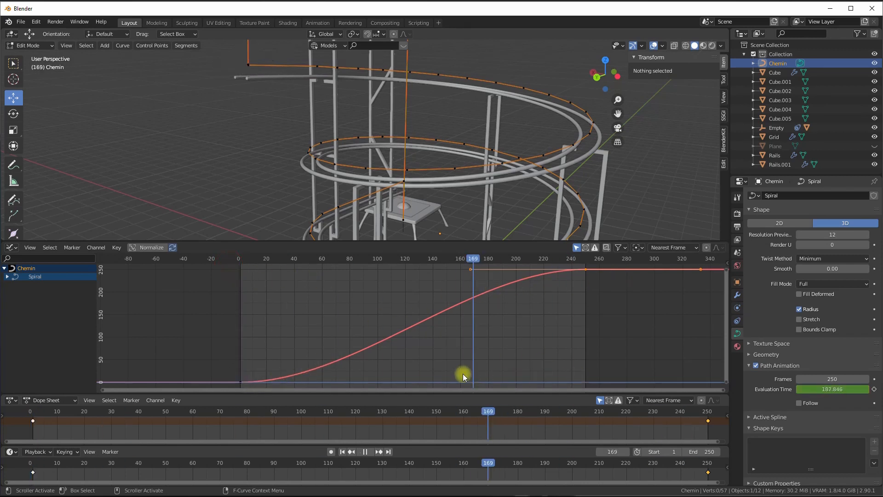
{"action": "key", "text": "space"}
- Select the curve's first keyframe and shorten its right handle along the zero line to about frame 10
{"action": "middle_click_drag", "start_coordinate": [239, 384], "coordinate": [292, 383], "text": "ctrl"}
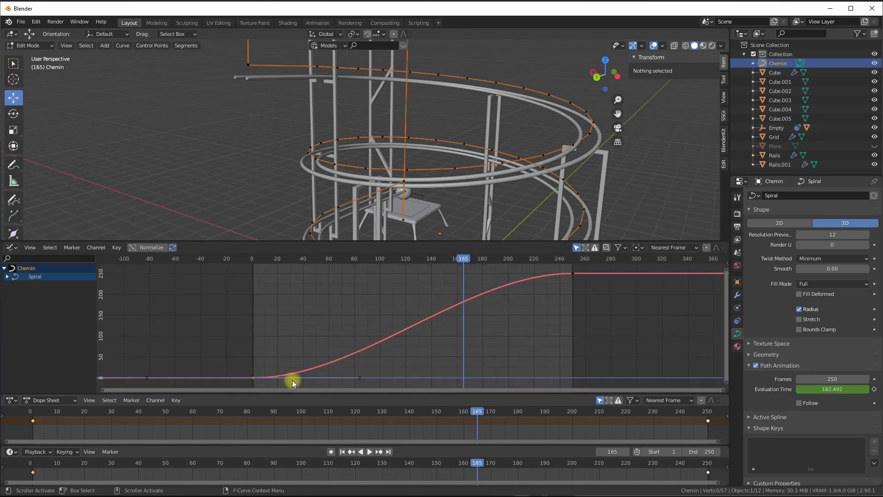
{"action": "left_click_drag", "start_coordinate": [360, 377], "coordinate": [295, 377]}
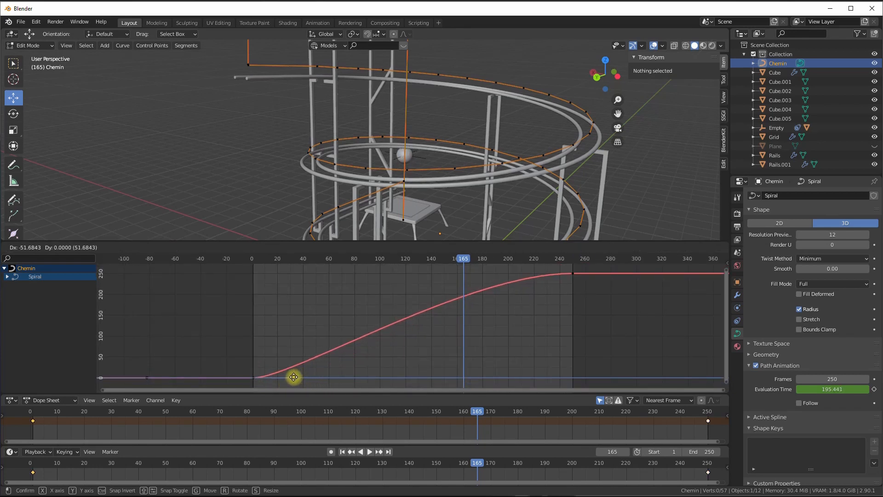
{"action": "left_click_drag", "start_coordinate": [293, 377], "coordinate": [272, 377]}
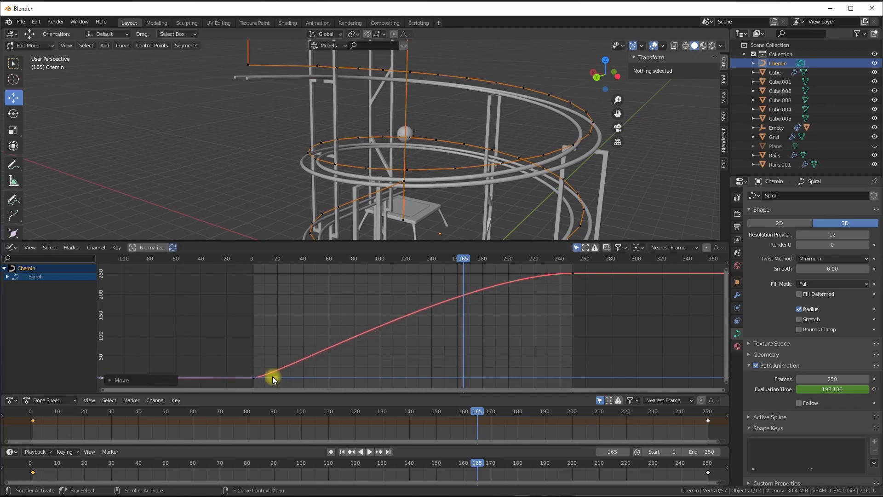
{"action": "scroll", "coordinate": [271, 375], "scroll_direction": "up", "scroll_amount": 1}
{"action": "middle_click_drag", "start_coordinate": [270, 374], "coordinate": [281, 351], "text": "shift"}
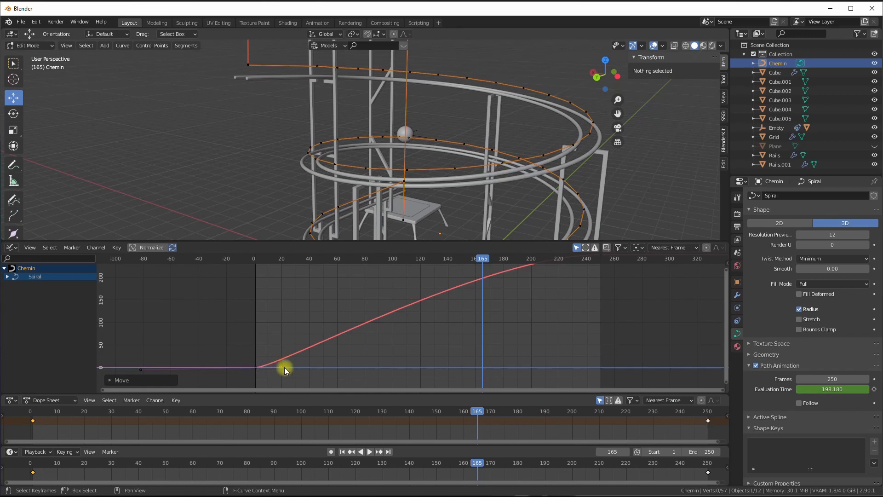
{"action": "left_click_drag", "start_coordinate": [283, 367], "coordinate": [270, 366]}
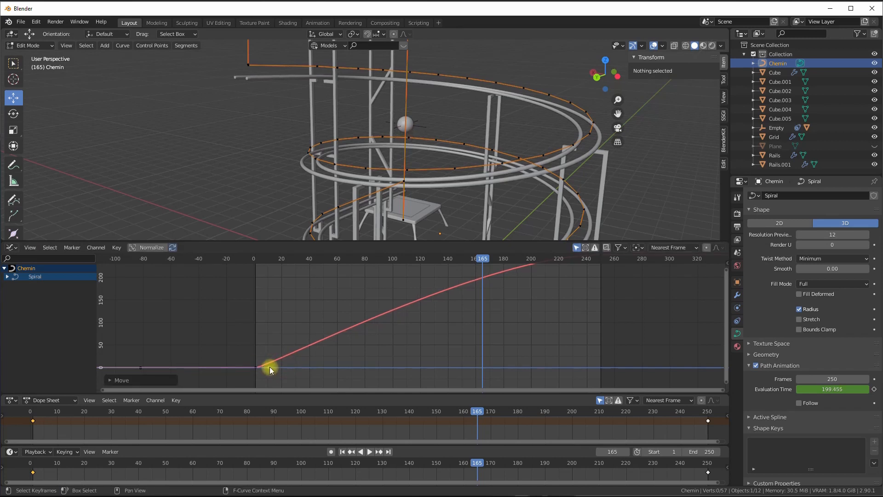
- Move the first keyframe's right handle about 3.3 frames closer to the keyframe, keeping it level on the zero line
{"action": "scroll", "coordinate": [270, 366], "scroll_direction": "up", "scroll_amount": 2}
{"action": "middle_click_drag", "start_coordinate": [270, 367], "coordinate": [410, 335], "text": "shift"}
{"action": "scroll", "coordinate": [276, 350], "scroll_direction": "up", "scroll_amount": 2}
{"action": "scroll", "coordinate": [325, 349], "scroll_direction": "up", "scroll_amount": 1}
{"action": "scroll", "coordinate": [306, 352], "scroll_direction": "up", "scroll_amount": 2}
{"action": "scroll", "coordinate": [303, 345], "scroll_direction": "up", "scroll_amount": 4}
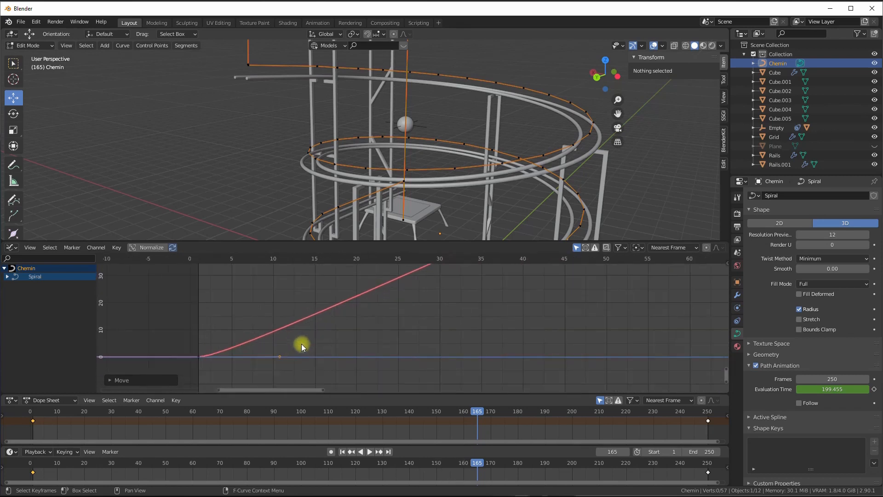
{"action": "middle_click_drag", "start_coordinate": [227, 350], "coordinate": [328, 333], "text": "shift"}
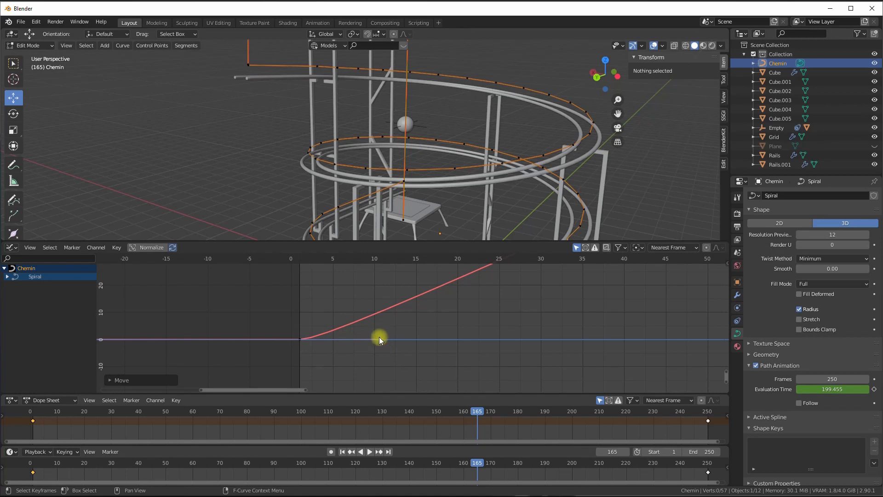
{"action": "key", "text": "g"}
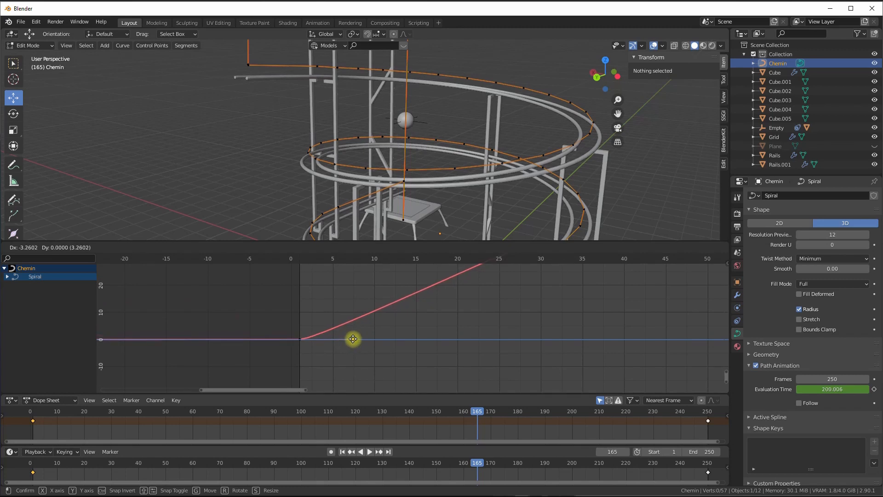
{"action": "left_click", "coordinate": [352, 339]}
- Reselect the keyframe at frame 1 and shorten its left handle to about frame -5
{"action": "scroll", "coordinate": [344, 354], "scroll_direction": "down", "scroll_amount": 3}
{"action": "scroll", "coordinate": [327, 352], "scroll_direction": "down", "scroll_amount": 2}
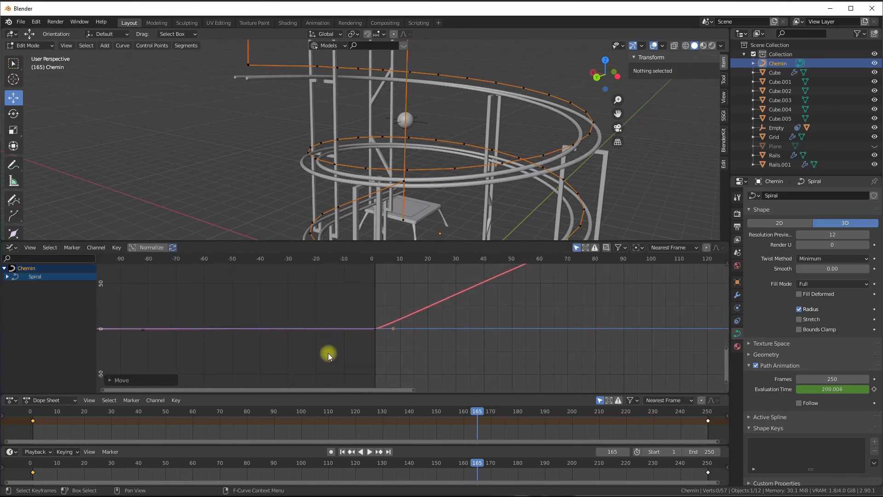
{"action": "middle_click_drag", "start_coordinate": [327, 352], "coordinate": [428, 353]}
{"action": "left_click_drag", "start_coordinate": [210, 296], "coordinate": [277, 344]}
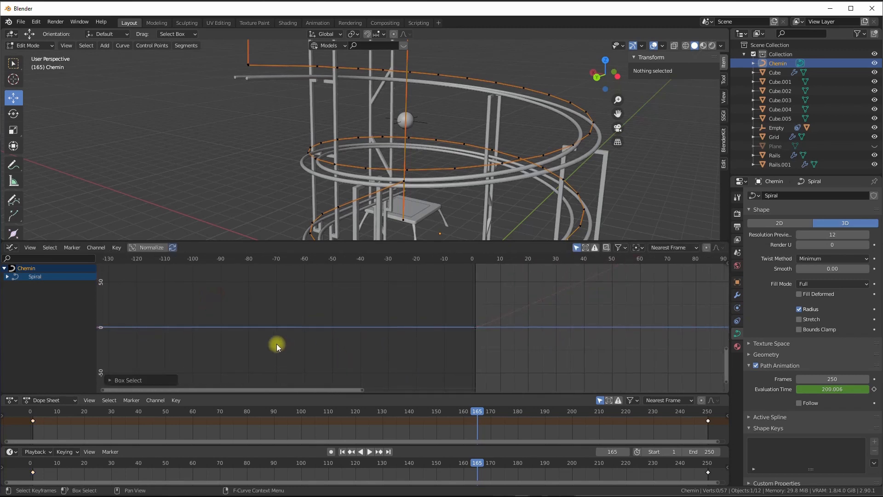
{"action": "left_click", "coordinate": [474, 326]}
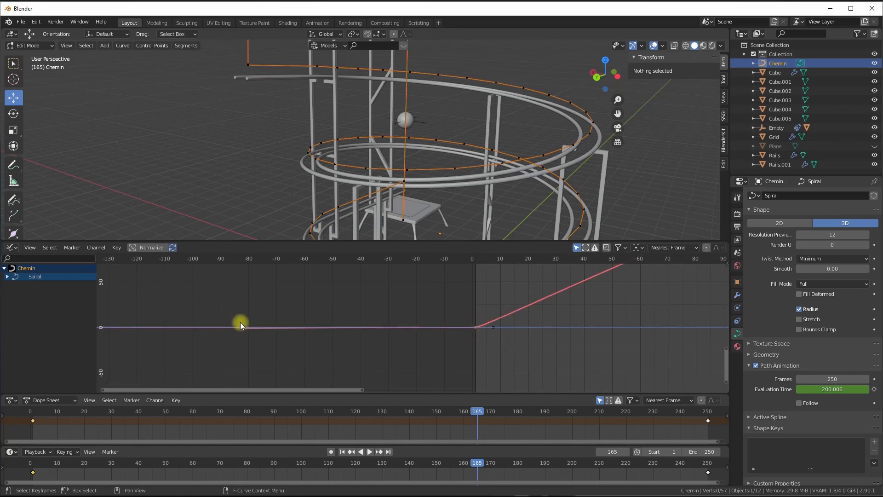
{"action": "left_click_drag", "start_coordinate": [243, 328], "coordinate": [448, 330]}
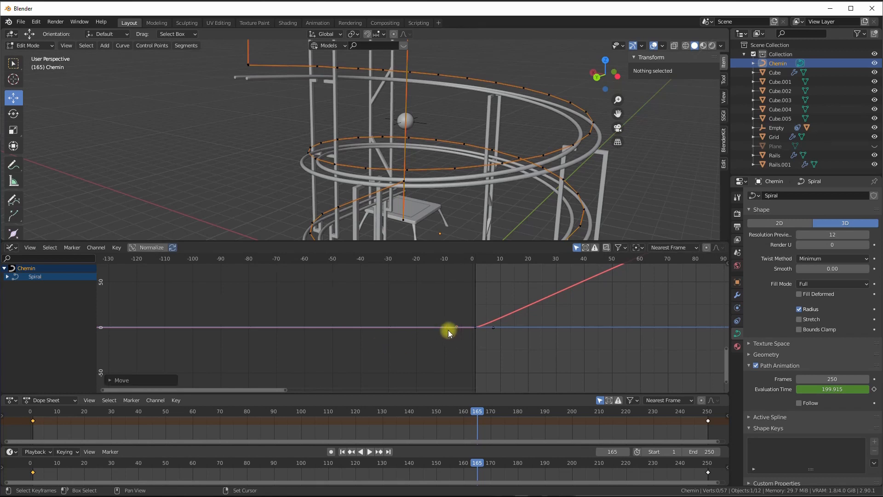
{"action": "middle_click_drag", "start_coordinate": [448, 330], "coordinate": [295, 328], "text": "shift"}
{"action": "scroll", "coordinate": [317, 340], "scroll_direction": "up", "scroll_amount": 3}
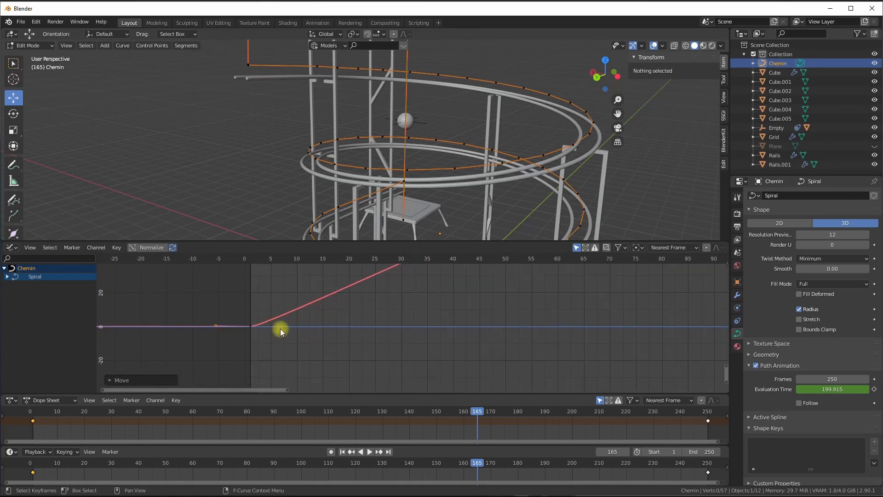